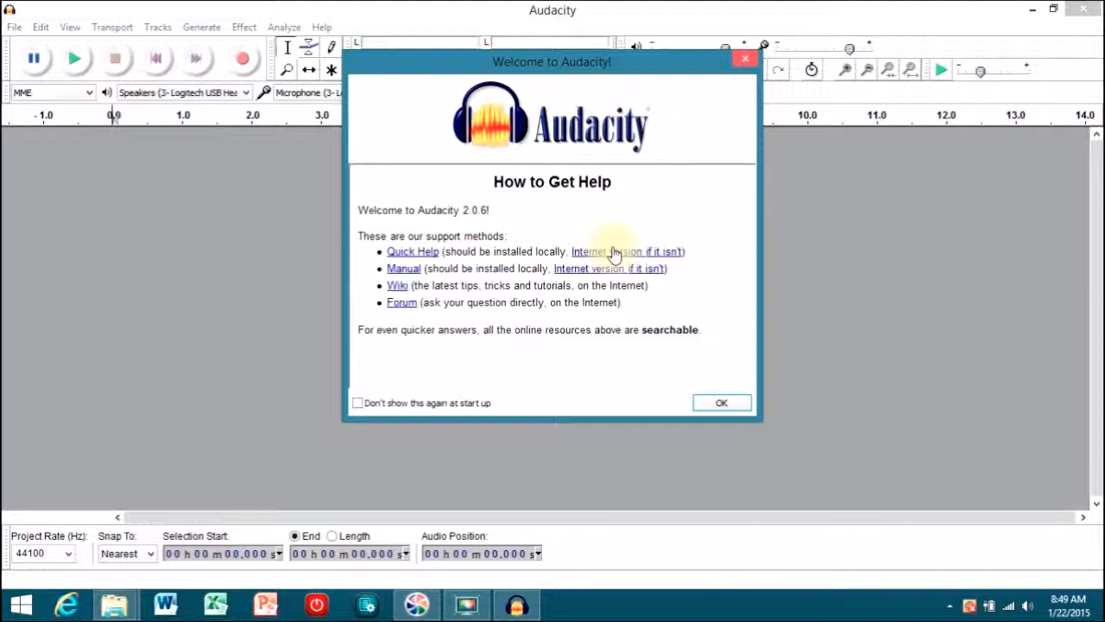
- Turn off showing the welcome window at start-up and dismiss it
click(359, 403)
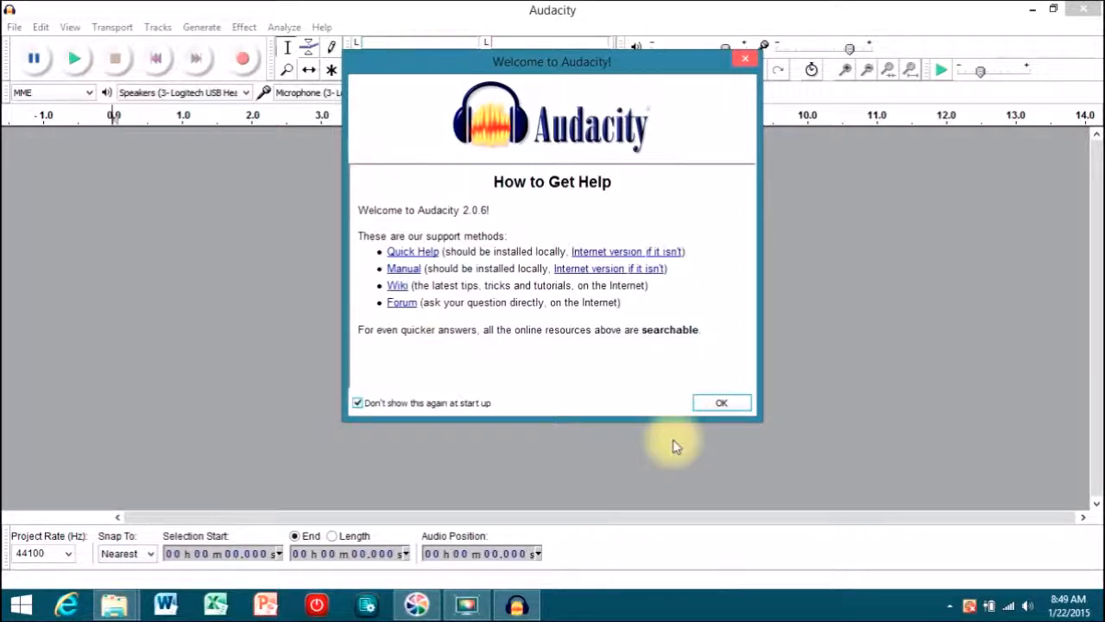
click(714, 403)
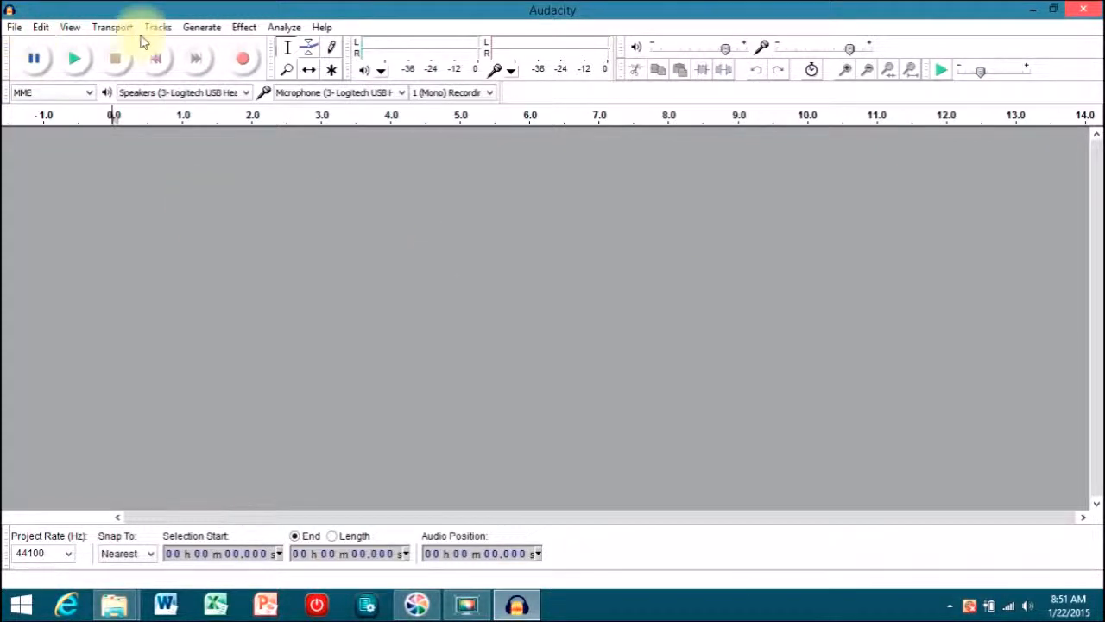
drag(270, 63, 538, 64)
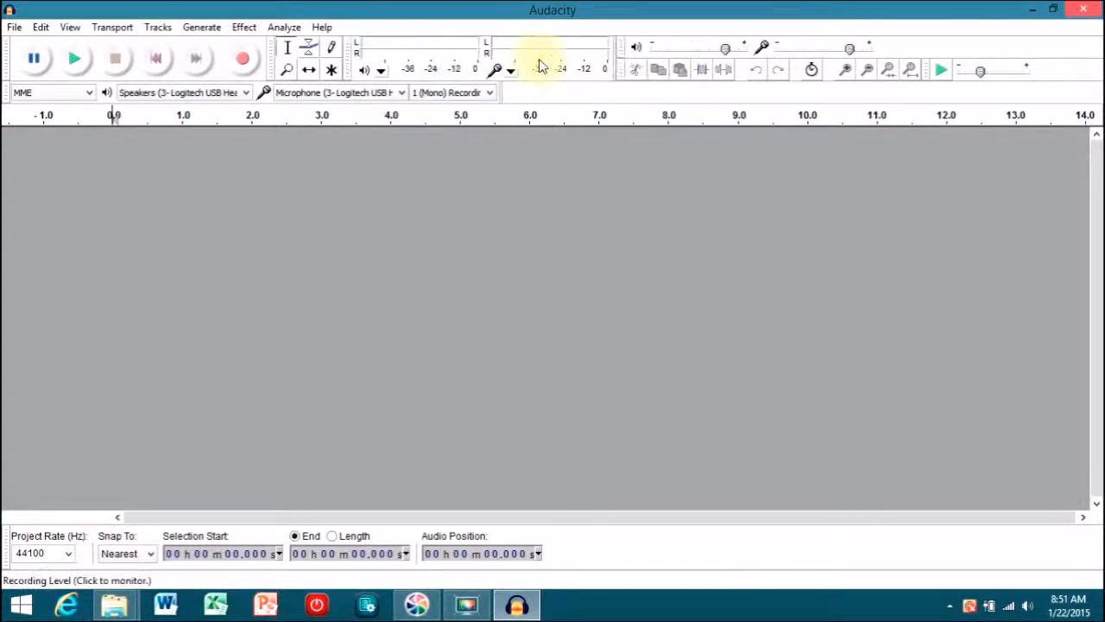
click(35, 59)
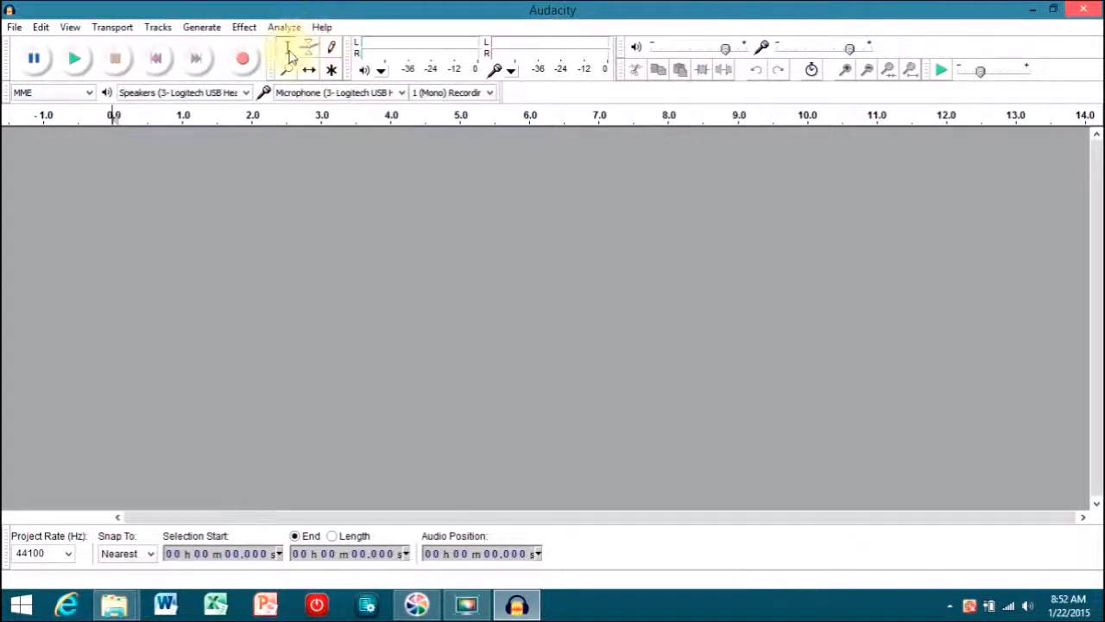
click(329, 71)
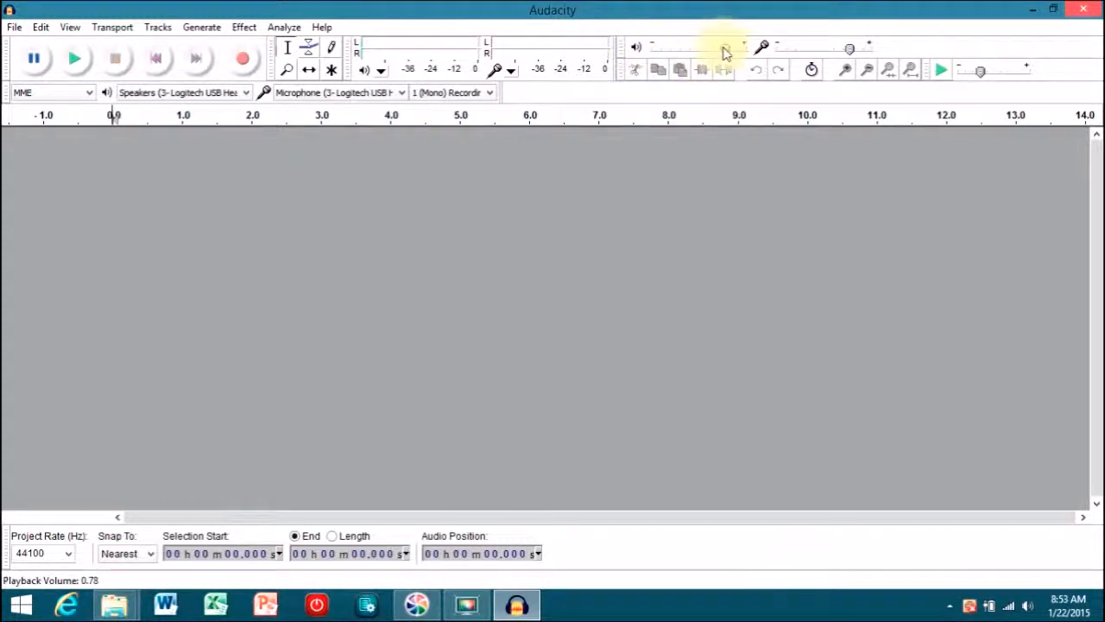
- Lower the playback volume slightly and check the recording volume level
mouse_move(727, 52)
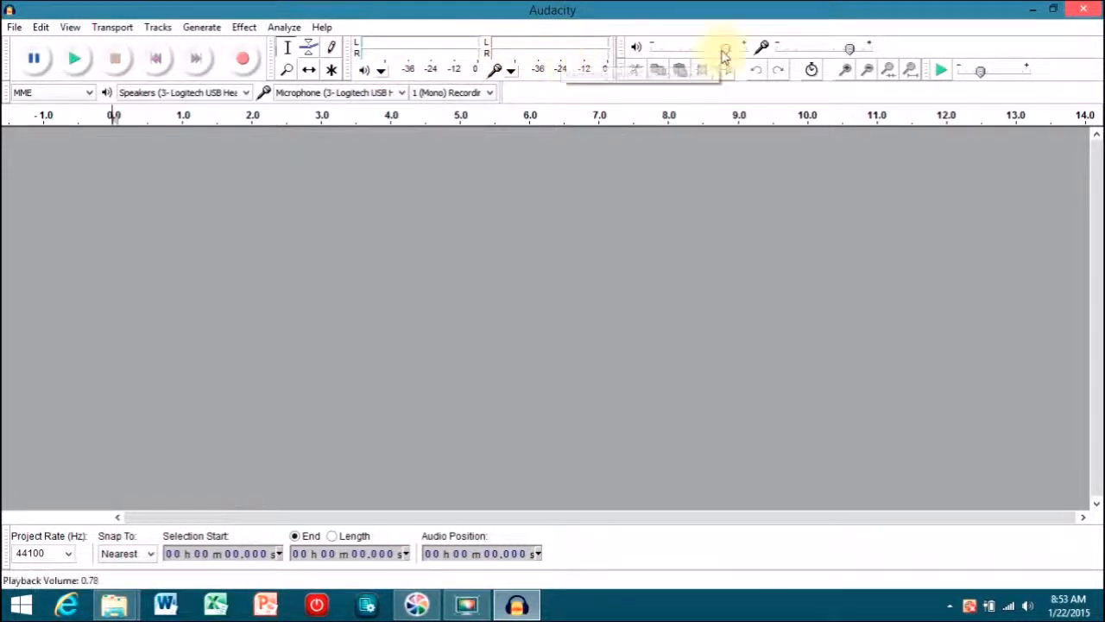
mouse_move(726, 50)
mouse_down()
mouse_move(694, 50)
mouse_move(730, 50)
mouse_move(702, 57)
mouse_move(726, 60)
mouse_up()
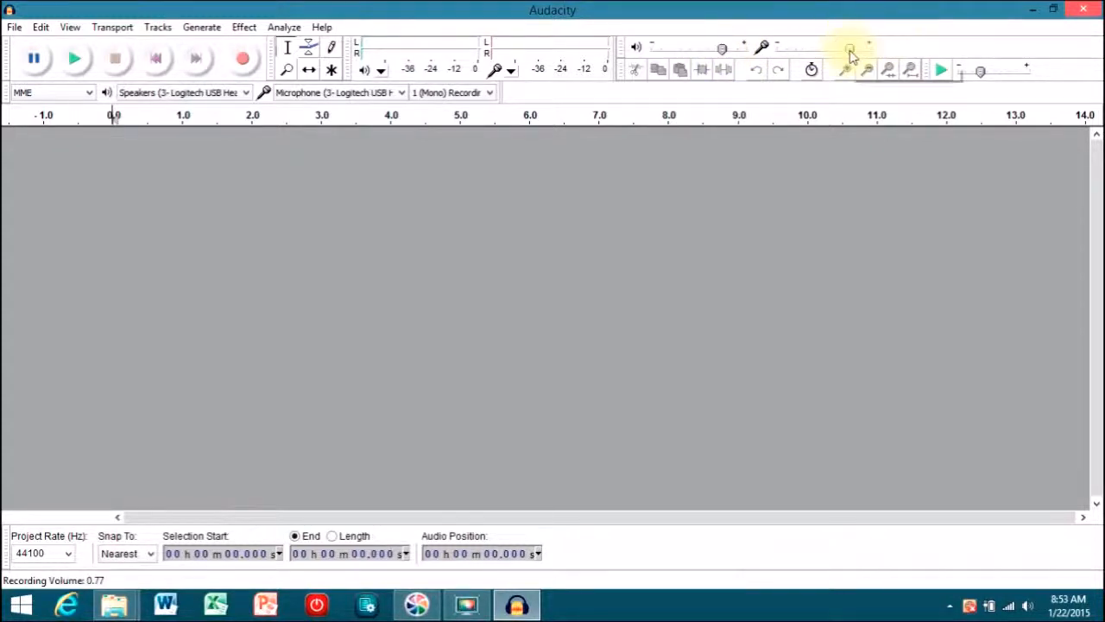
mouse_move(852, 49)
mouse_down()
mouse_move(808, 57)
mouse_move(851, 51)
mouse_up()
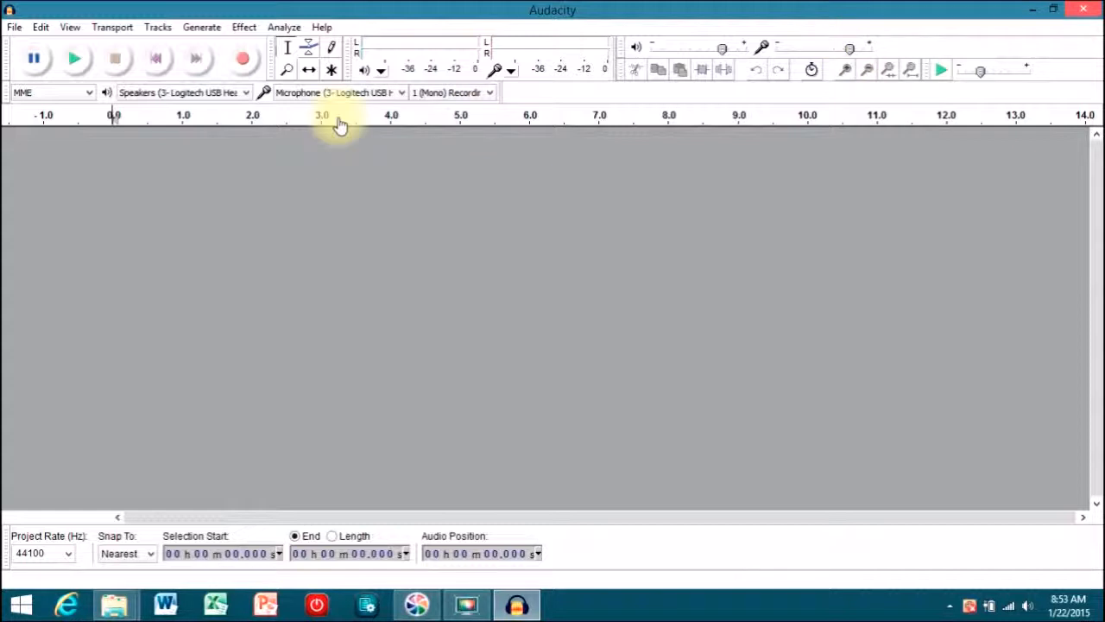
- Review the available playback devices without changing the selected headset speakers
click(199, 95)
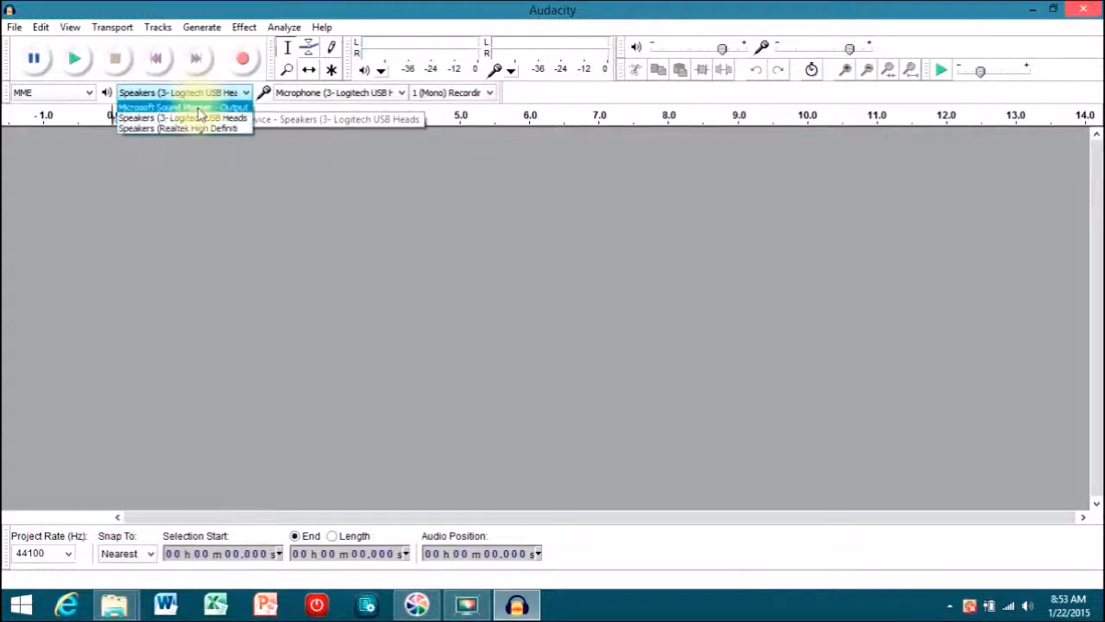
click(231, 183)
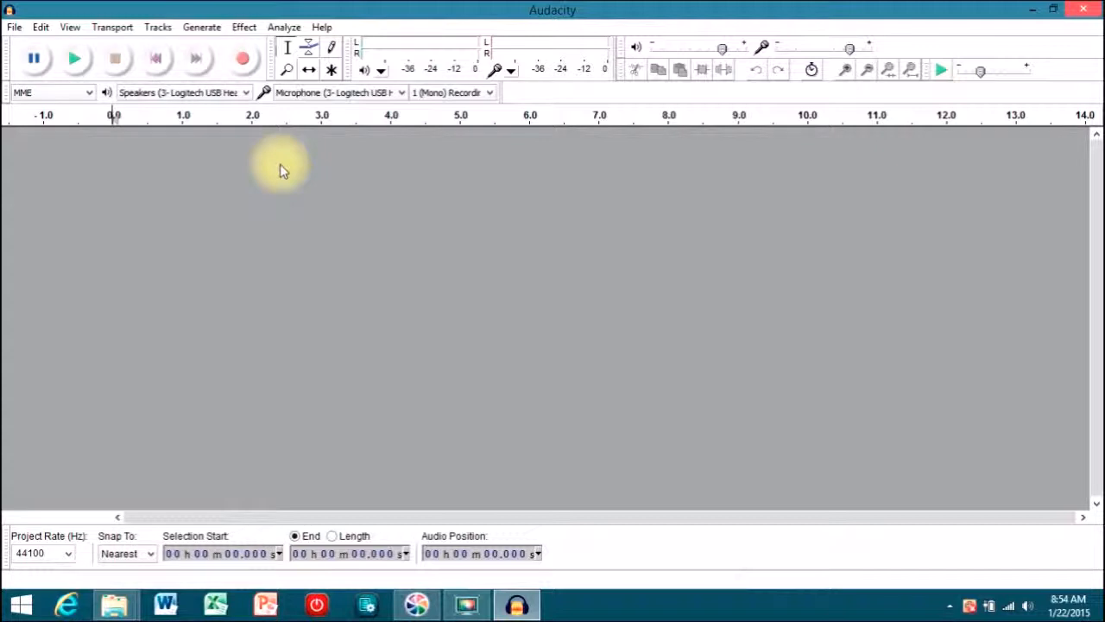
click(246, 95)
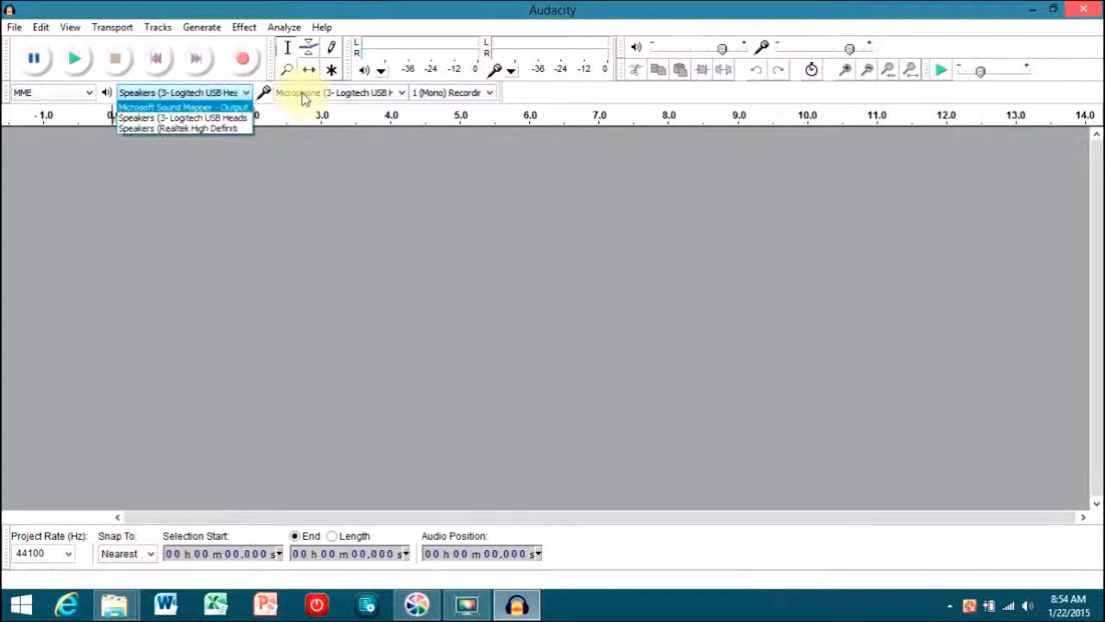
click(324, 112)
- Select the Logitech USB headset microphone as the recording device, with 1 (Mono) recording channel
click(329, 94)
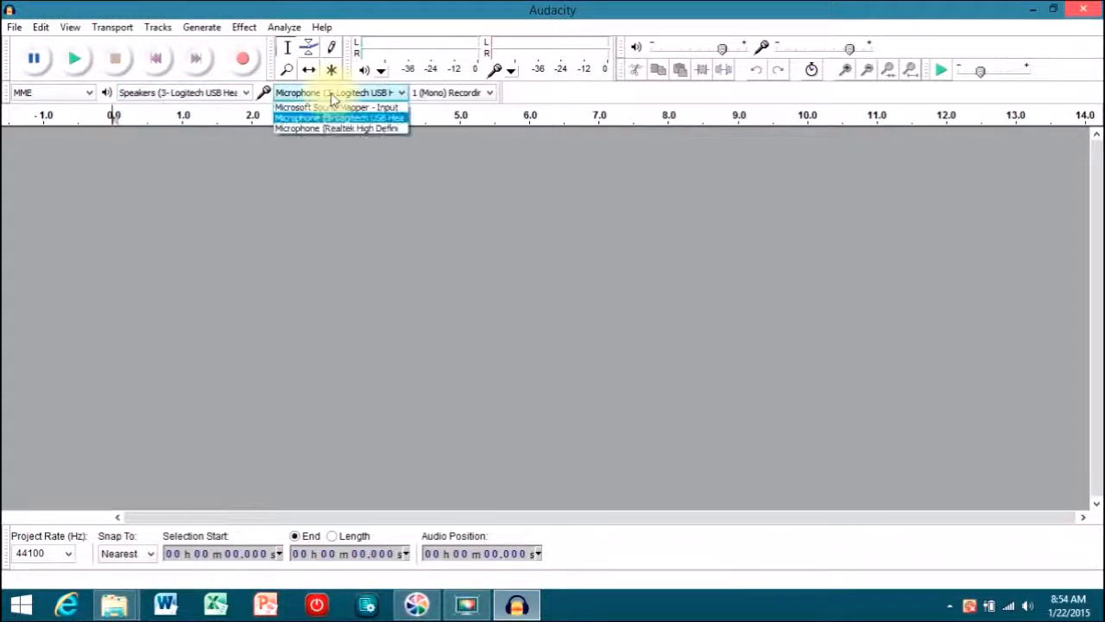
click(363, 124)
click(474, 92)
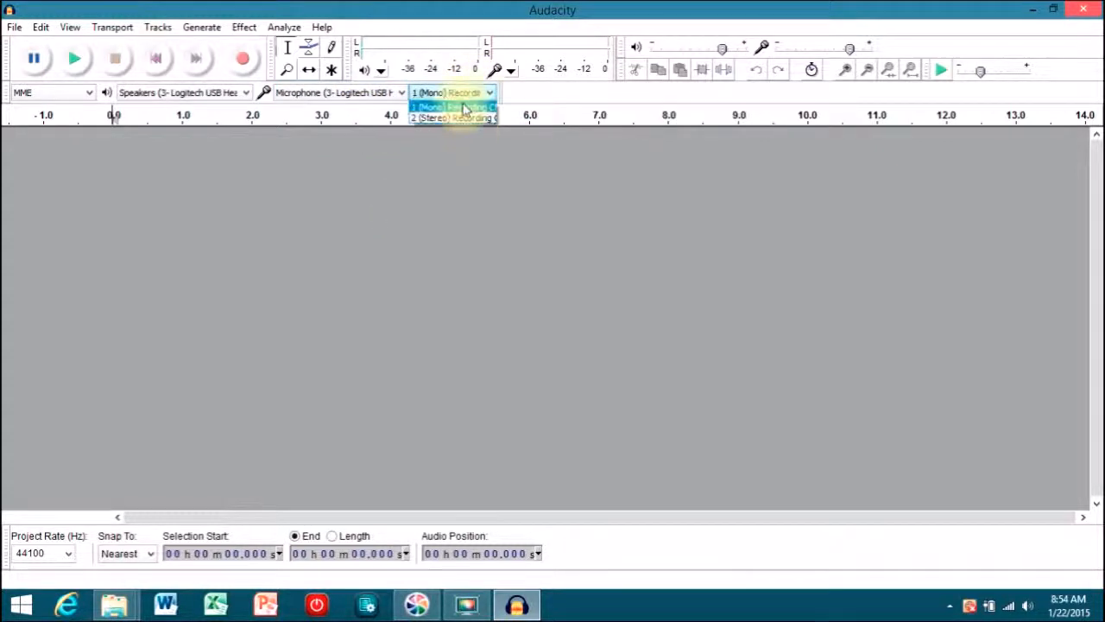
click(460, 106)
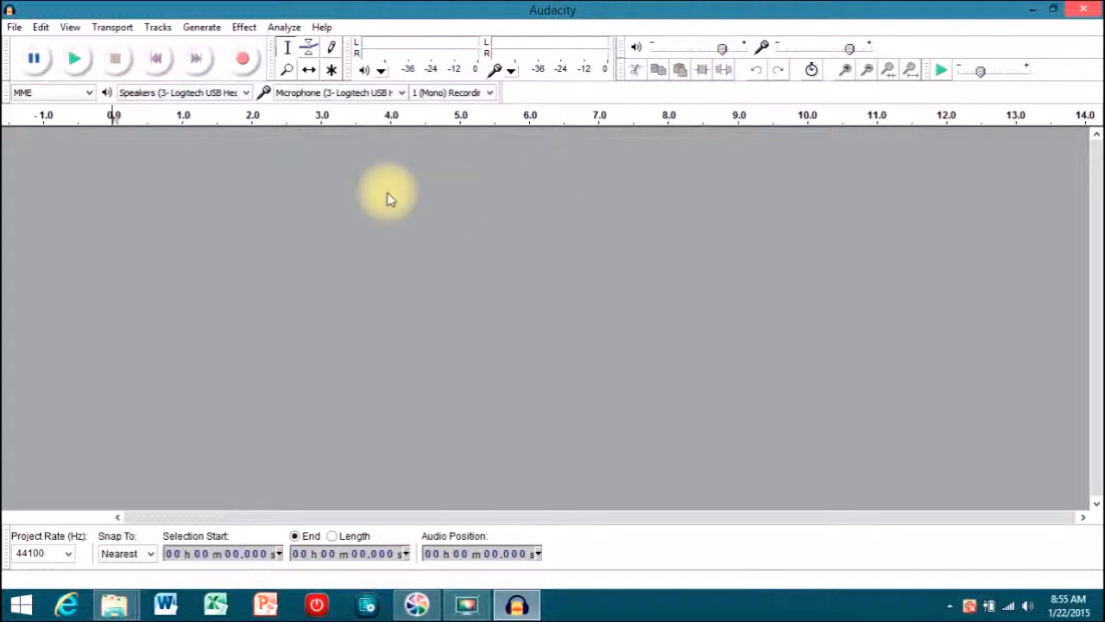
drag(382, 119, 562, 123)
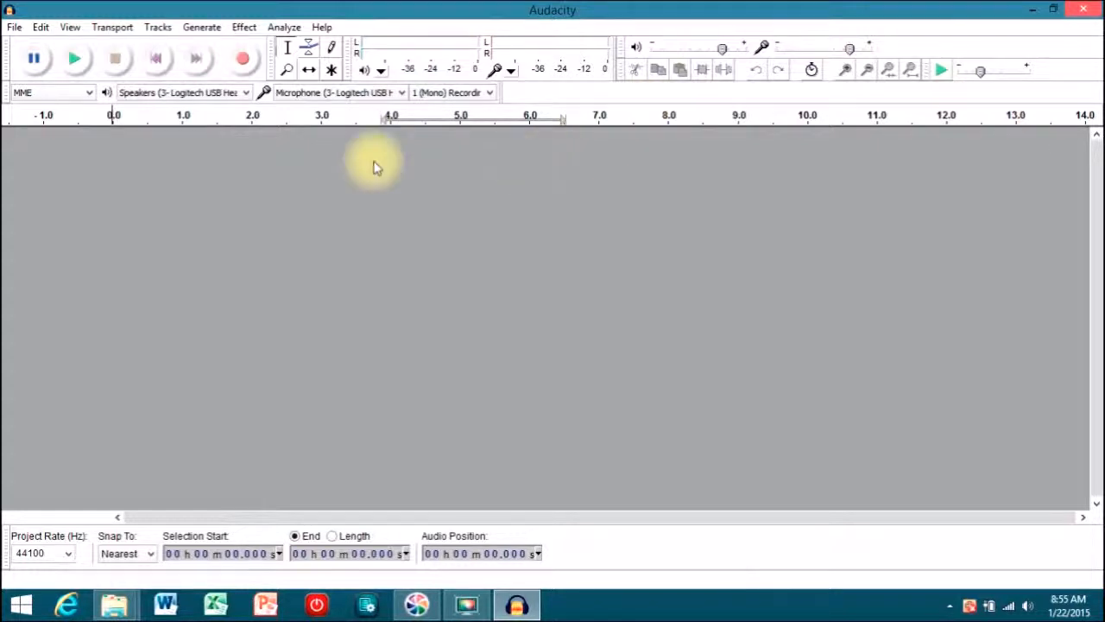
click(434, 231)
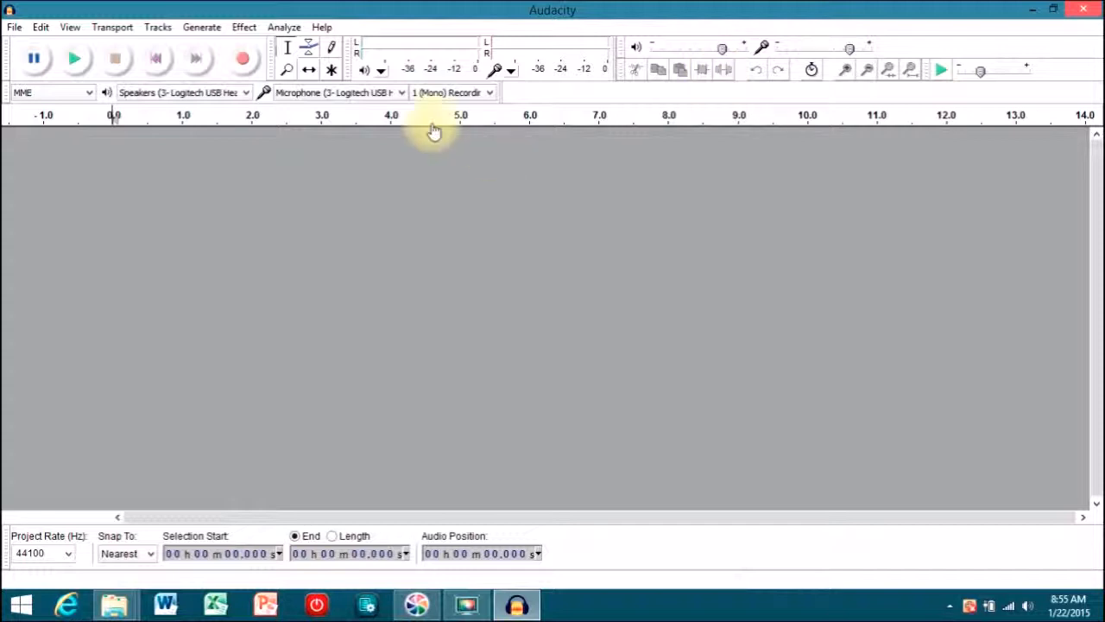
drag(389, 118, 635, 132)
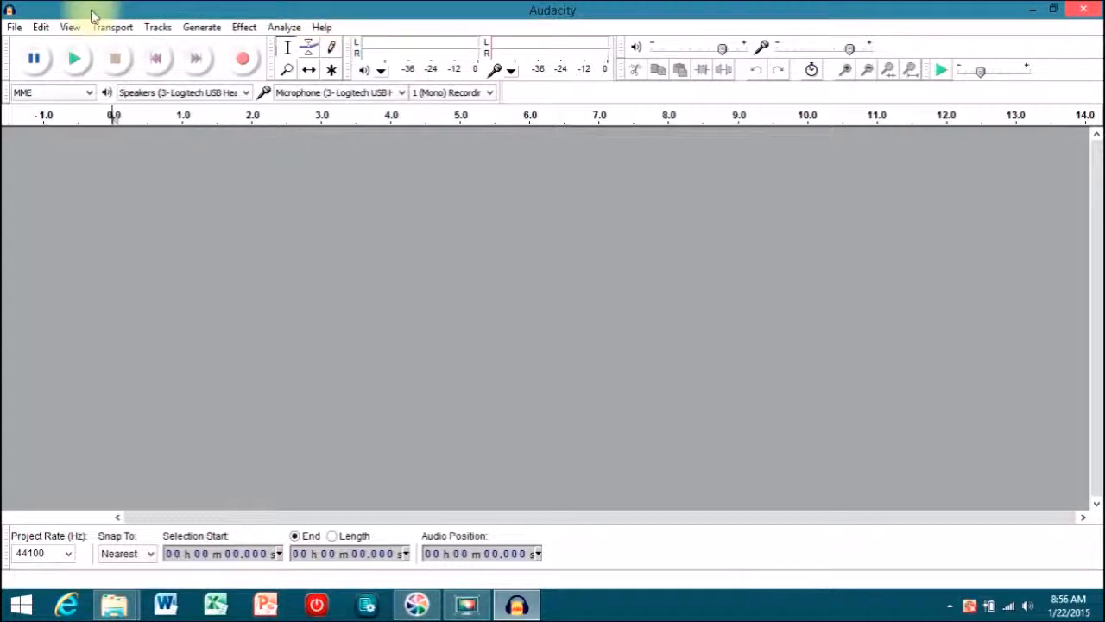
- Look through the available file, edit, transport, track, generate, effect, analysis and help commands
click(13, 30)
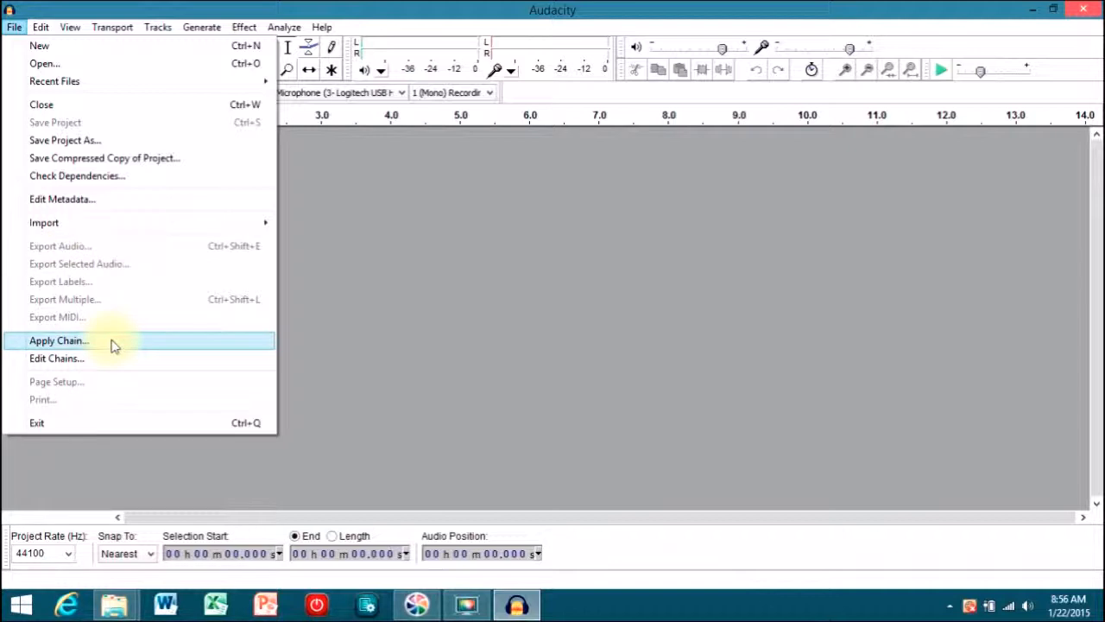
mouse_move(41, 27)
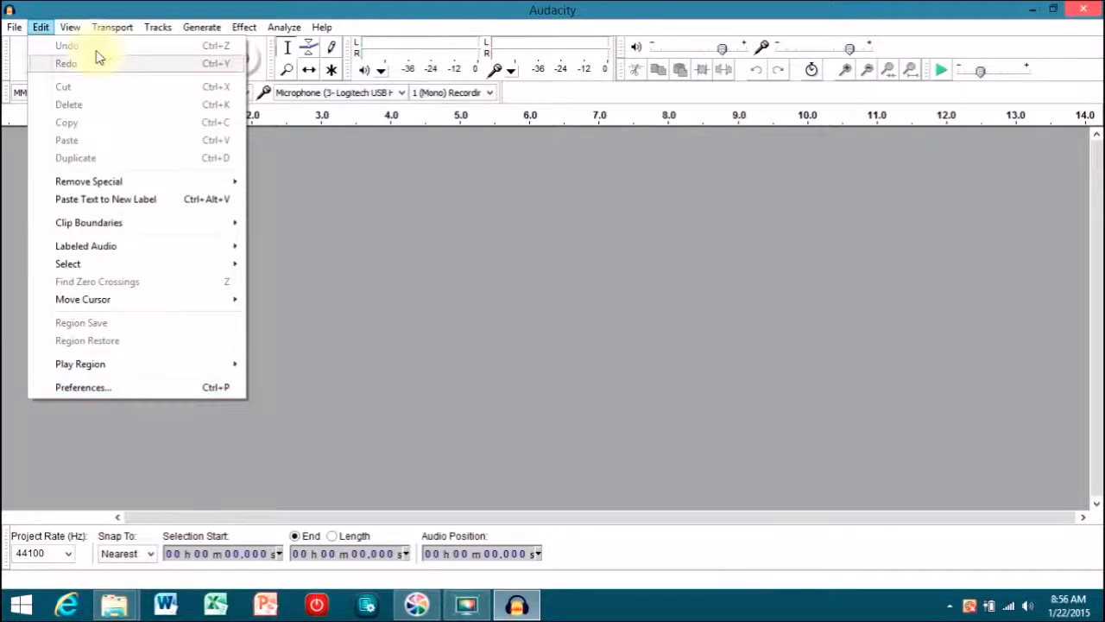
mouse_move(102, 28)
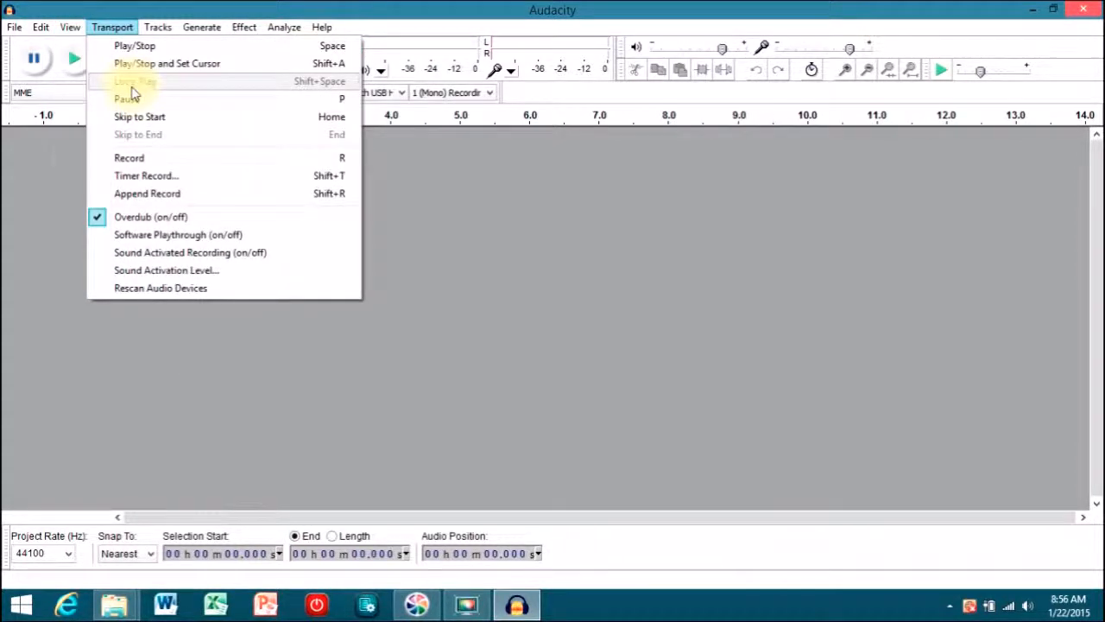
click(26, 224)
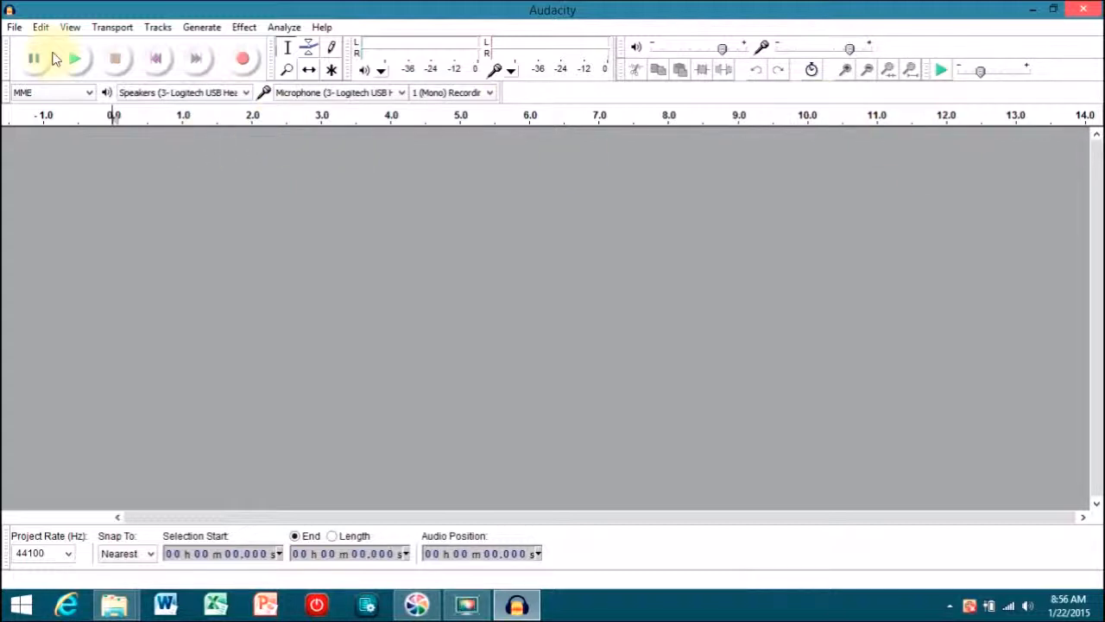
click(169, 29)
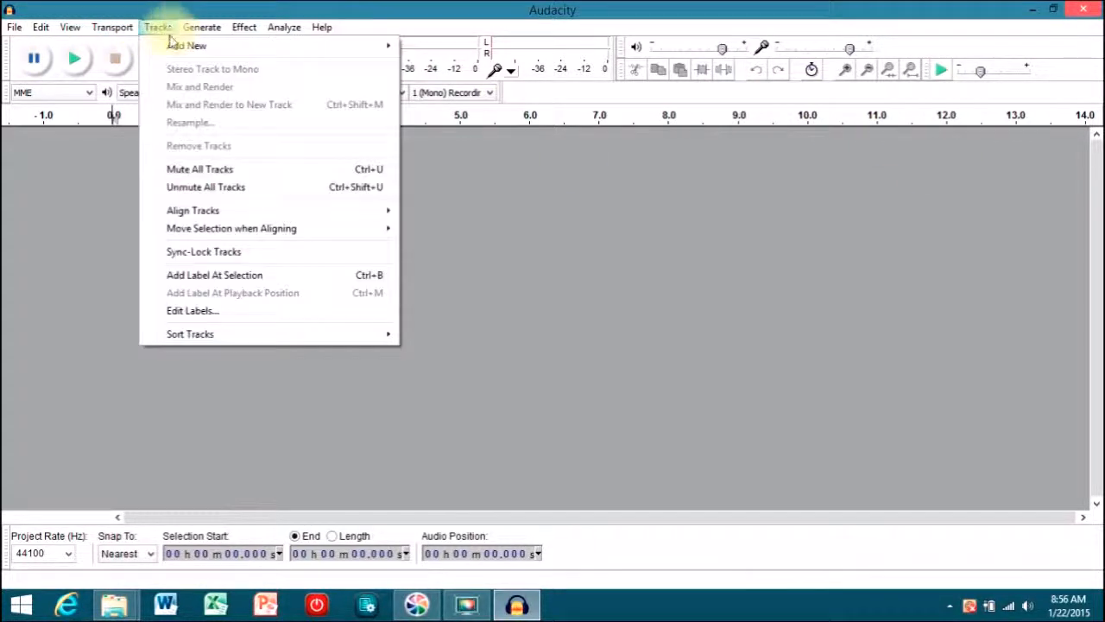
mouse_move(201, 26)
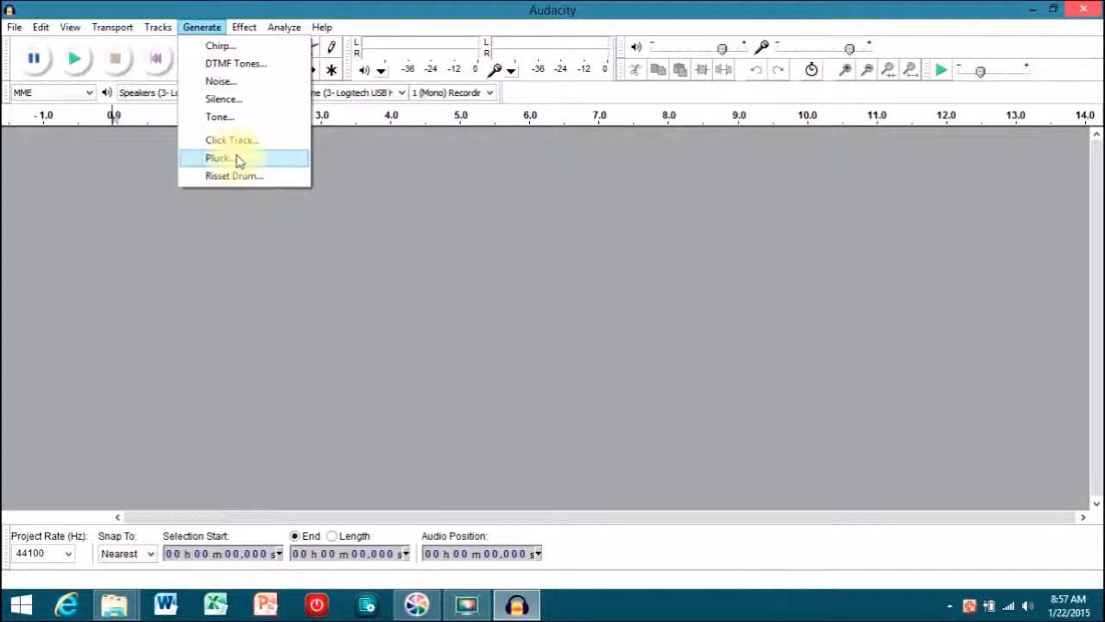
mouse_move(241, 29)
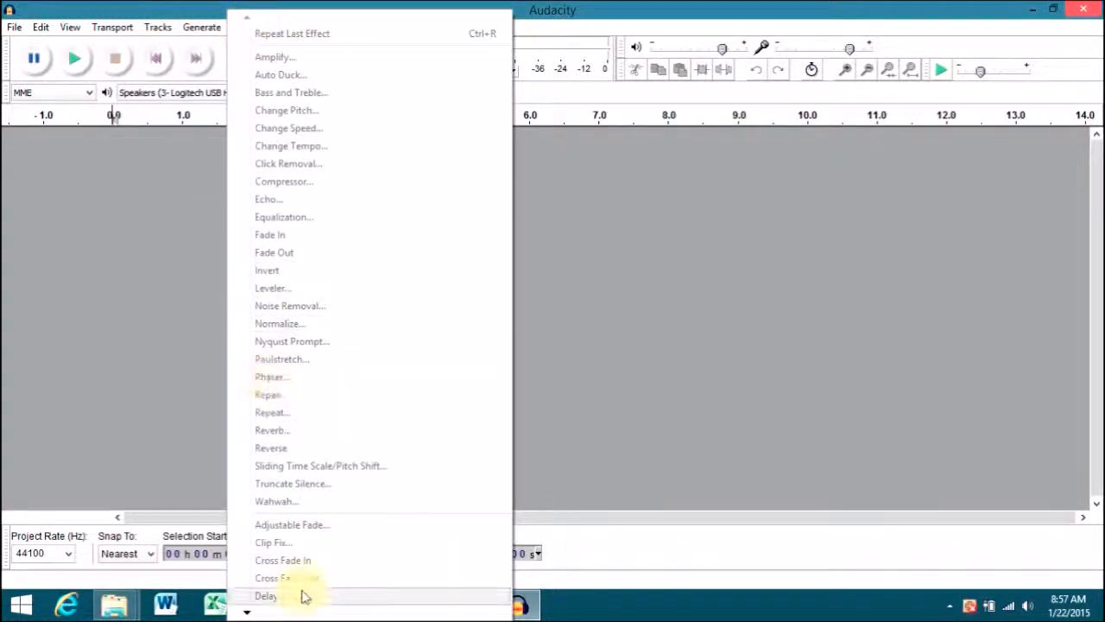
click(181, 199)
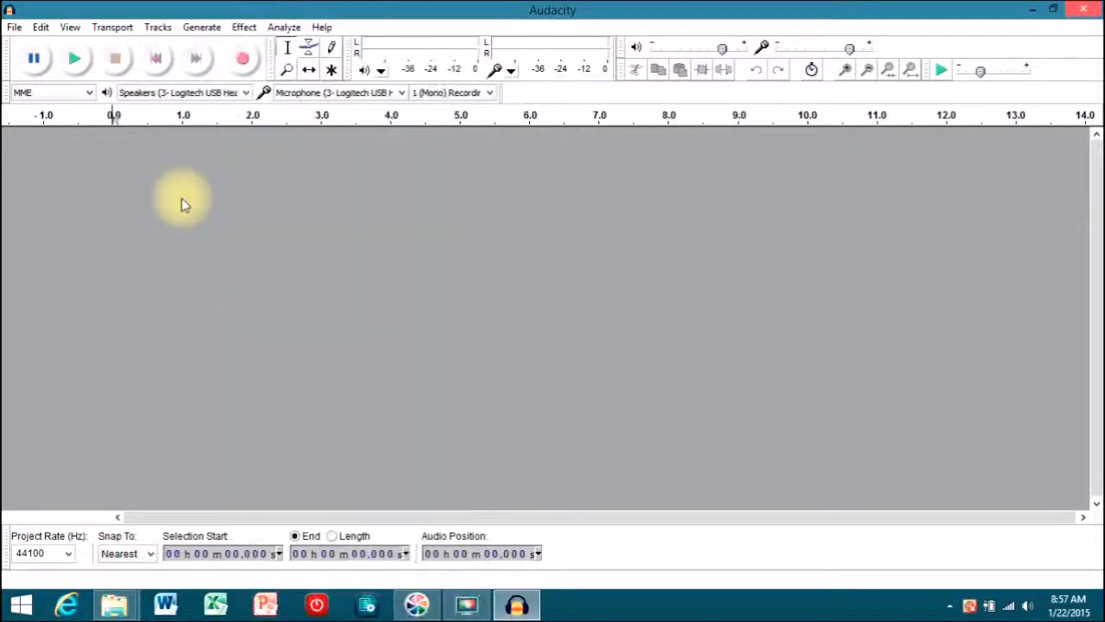
click(286, 26)
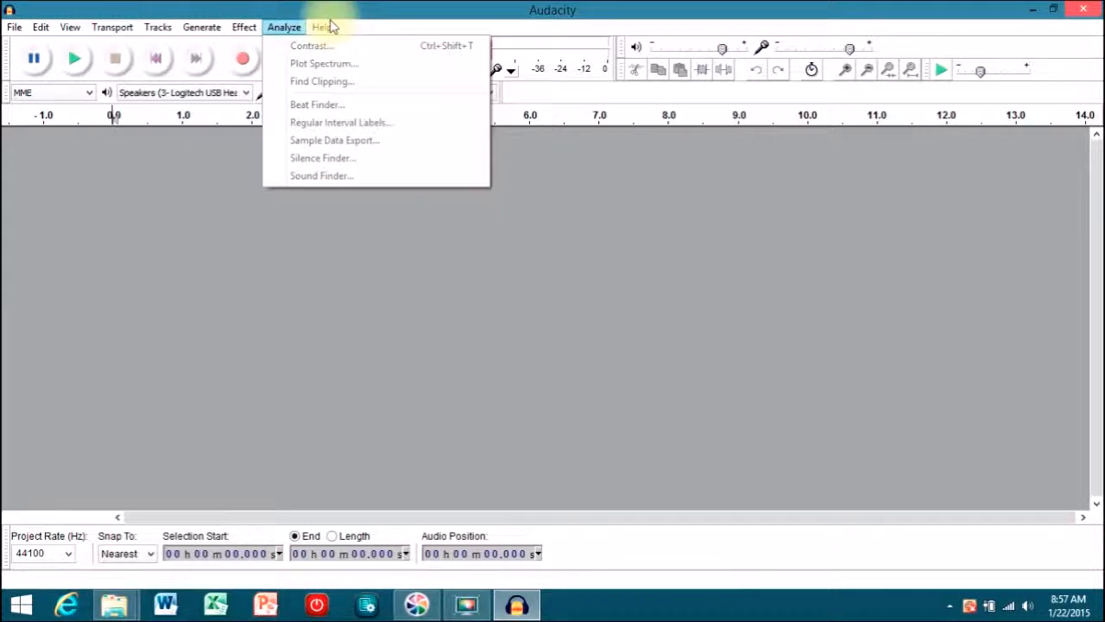
mouse_move(327, 29)
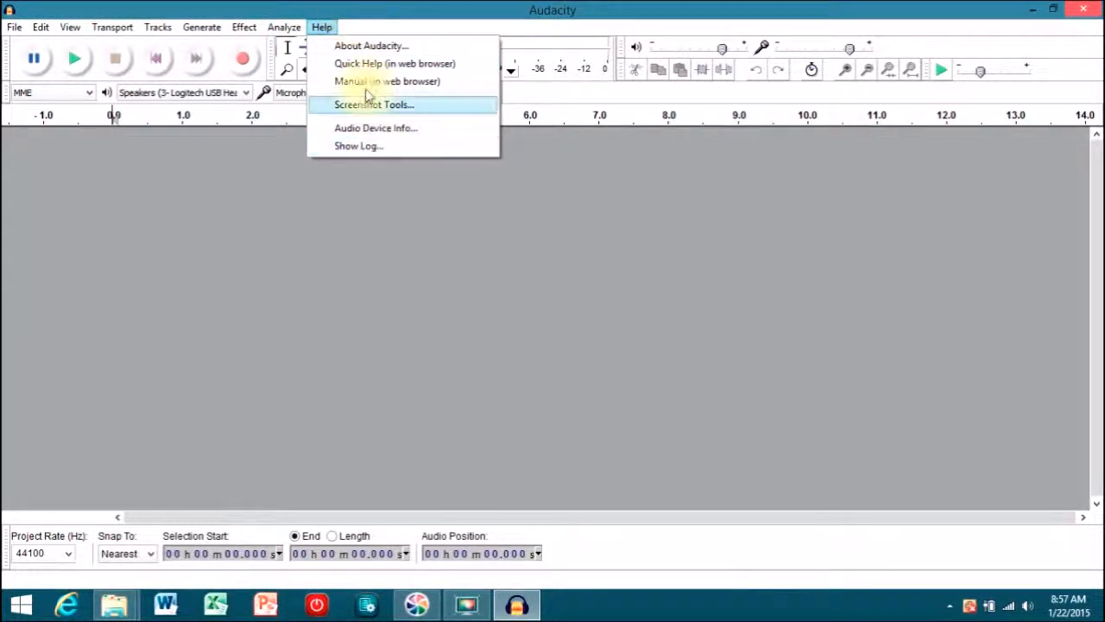
click(332, 238)
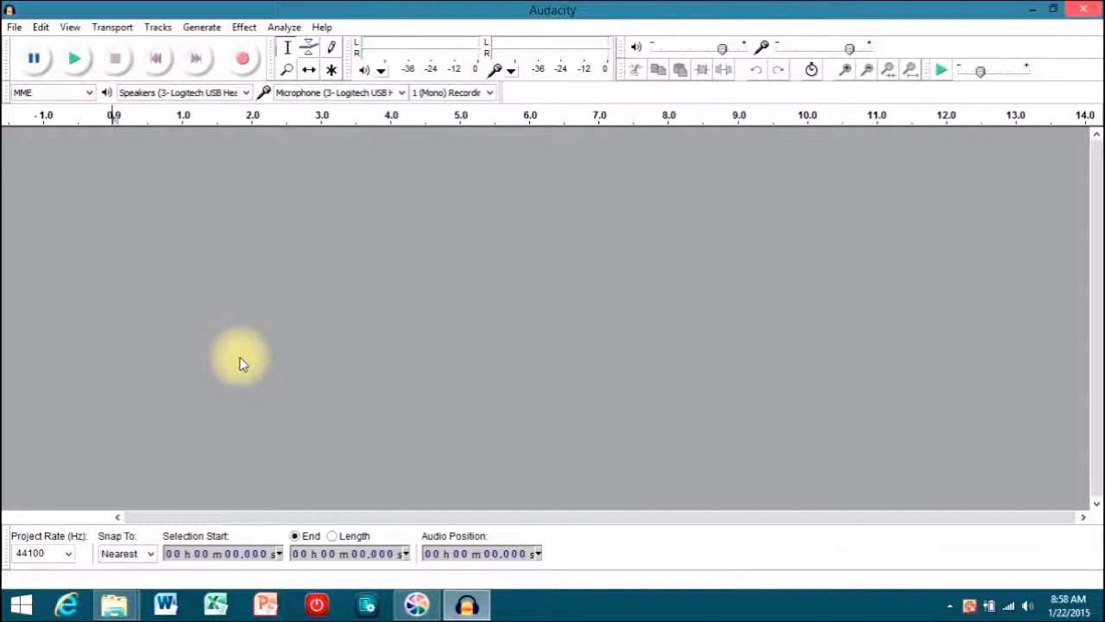
- Create a new project and start saving it on the Desktop as an Audacity project (*.aup)
click(15, 27)
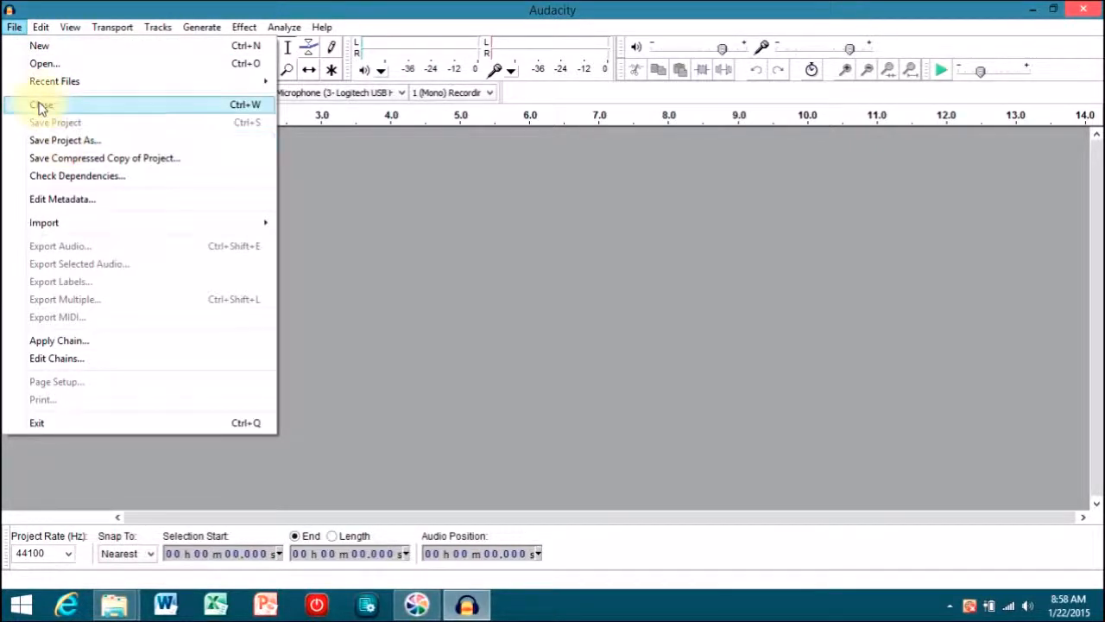
click(36, 46)
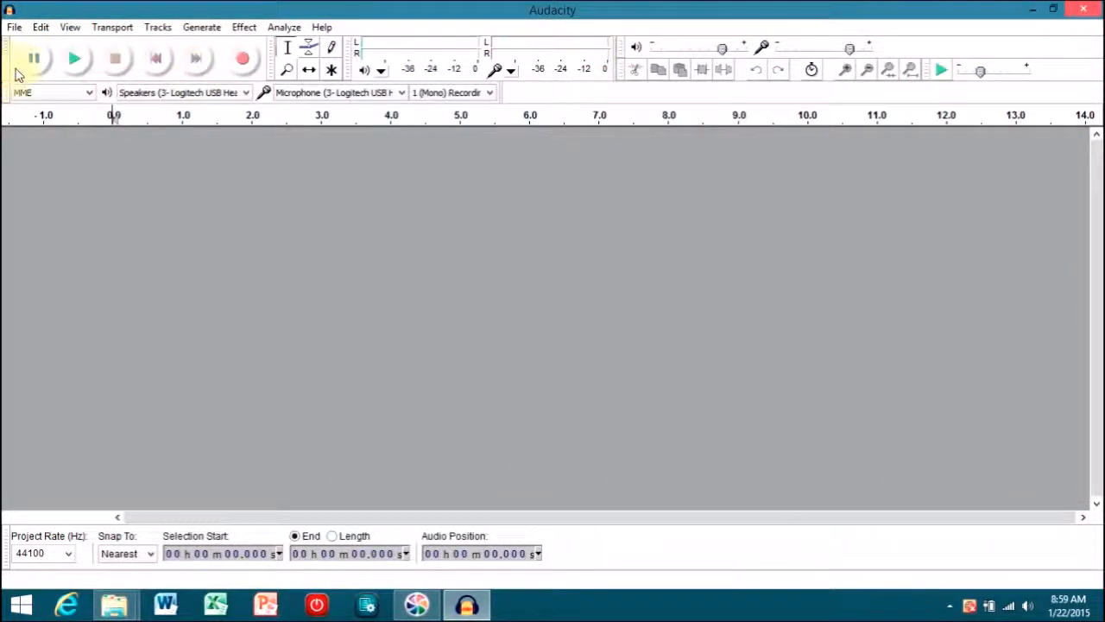
click(12, 26)
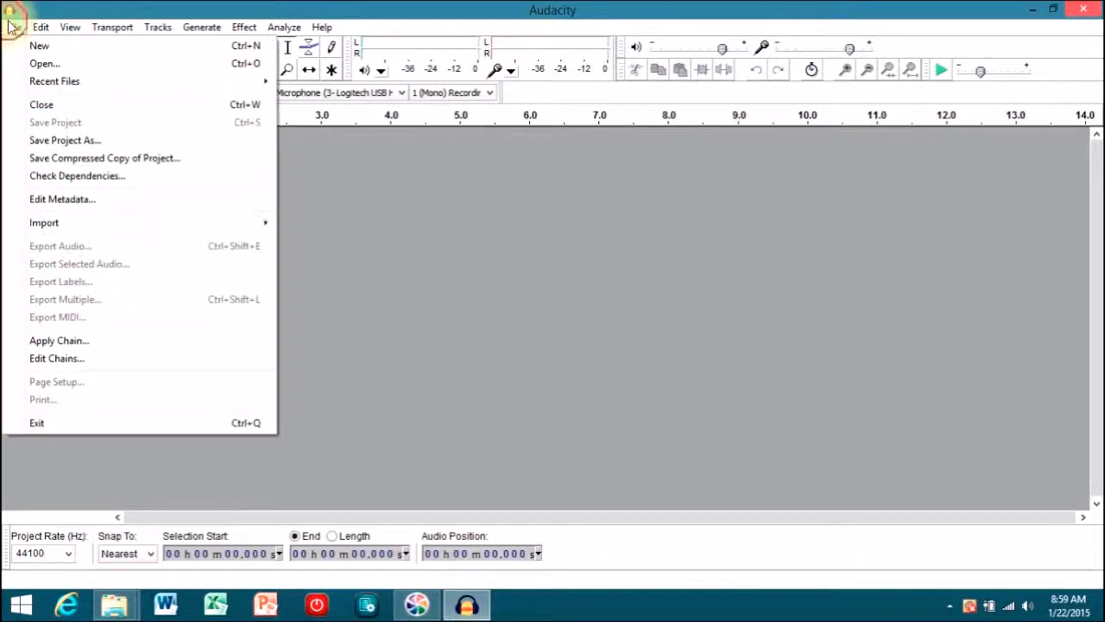
click(80, 144)
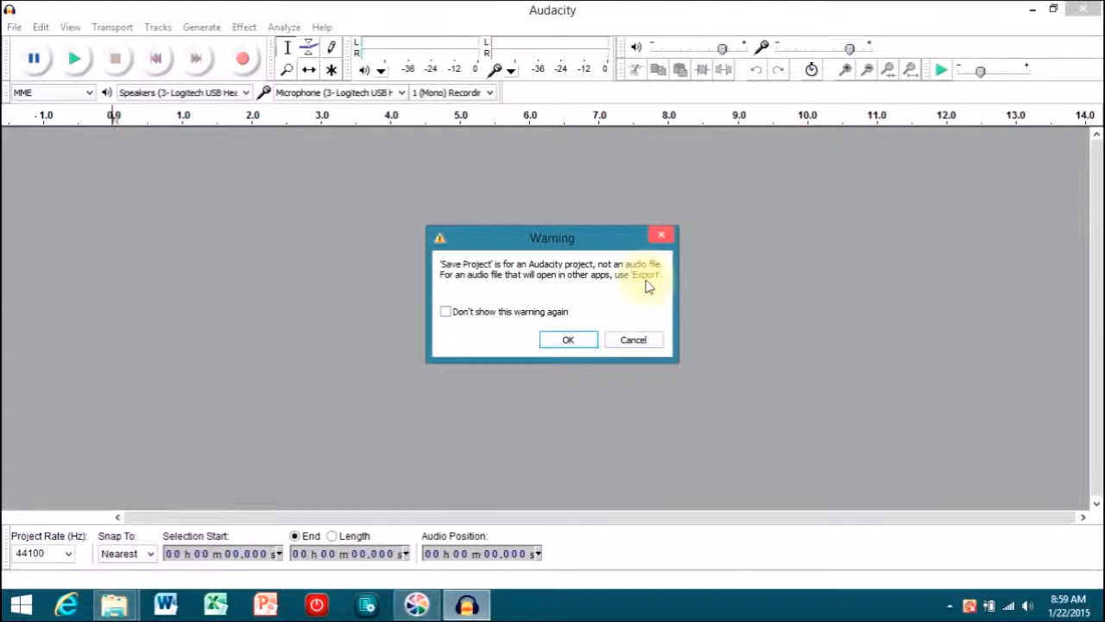
click(573, 339)
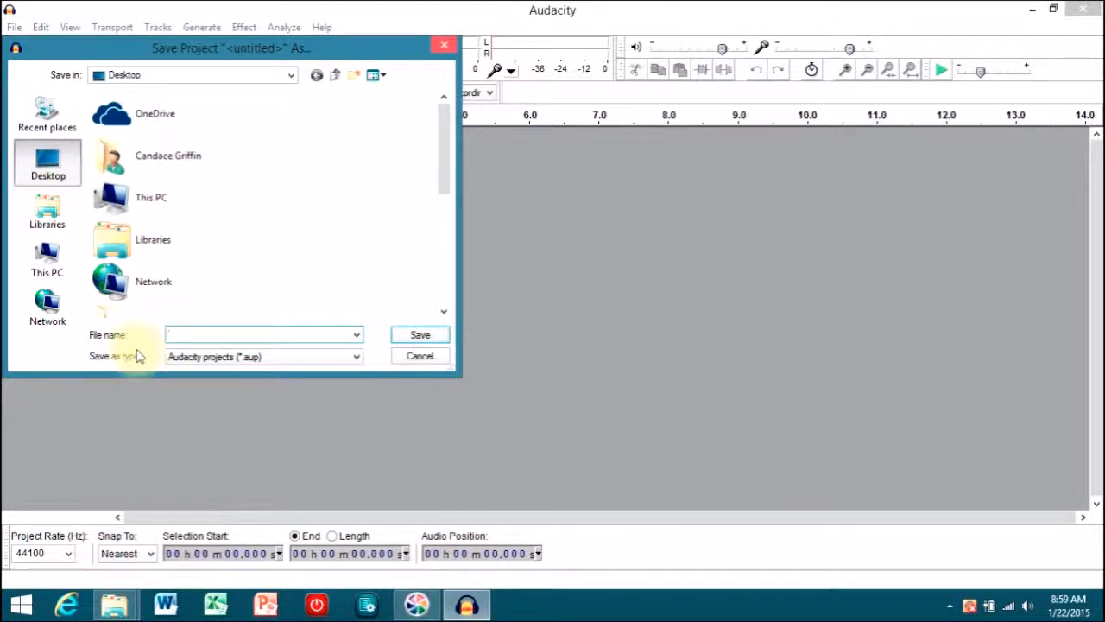
click(200, 358)
click(200, 359)
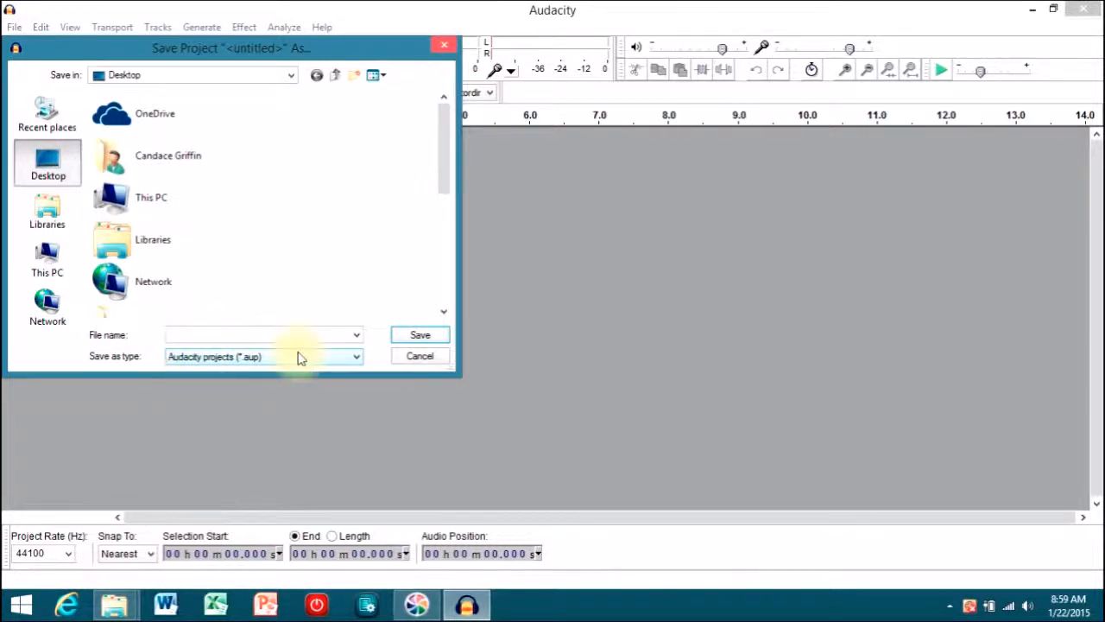
- Name the project file "Message Promo", the pastor's title and name, "ConvConf" and "2015", separating the parts with underscores
click(175, 335)
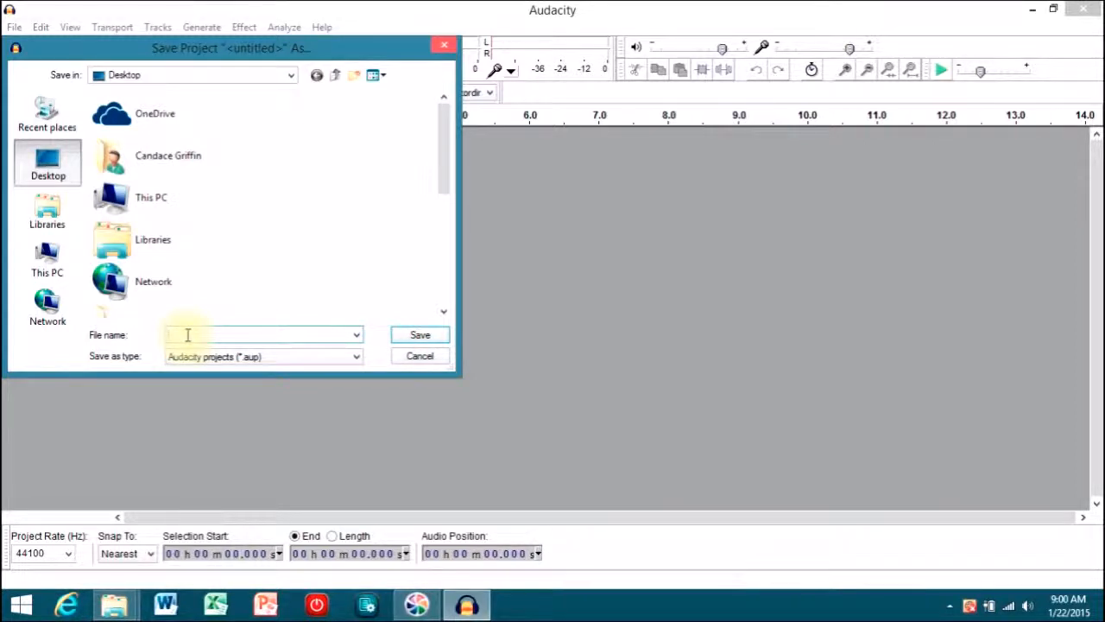
text(M)
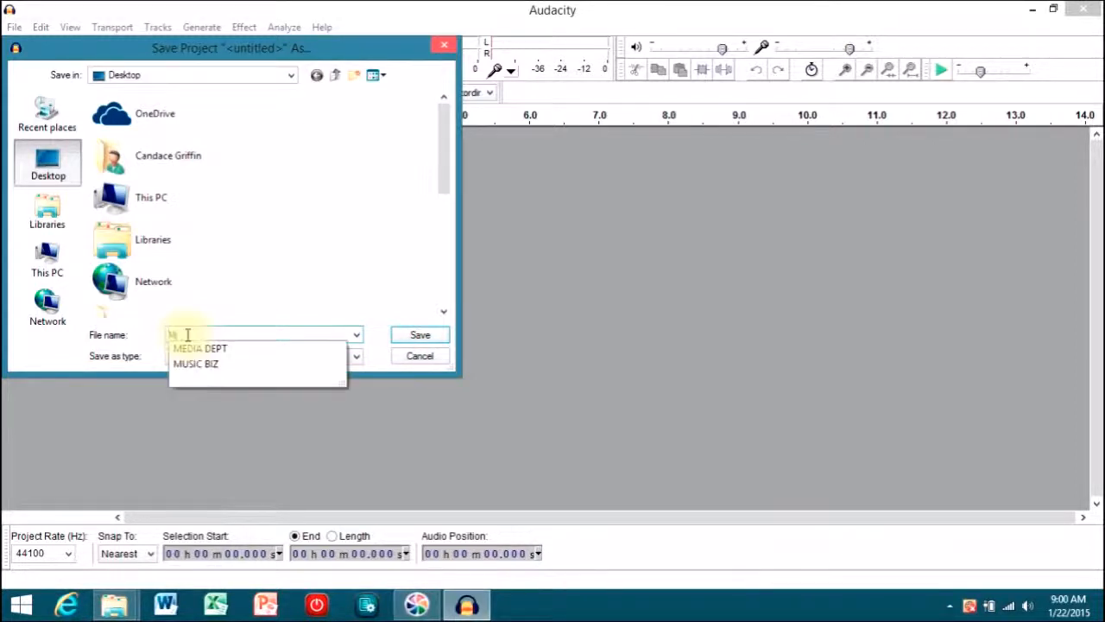
text(essage)
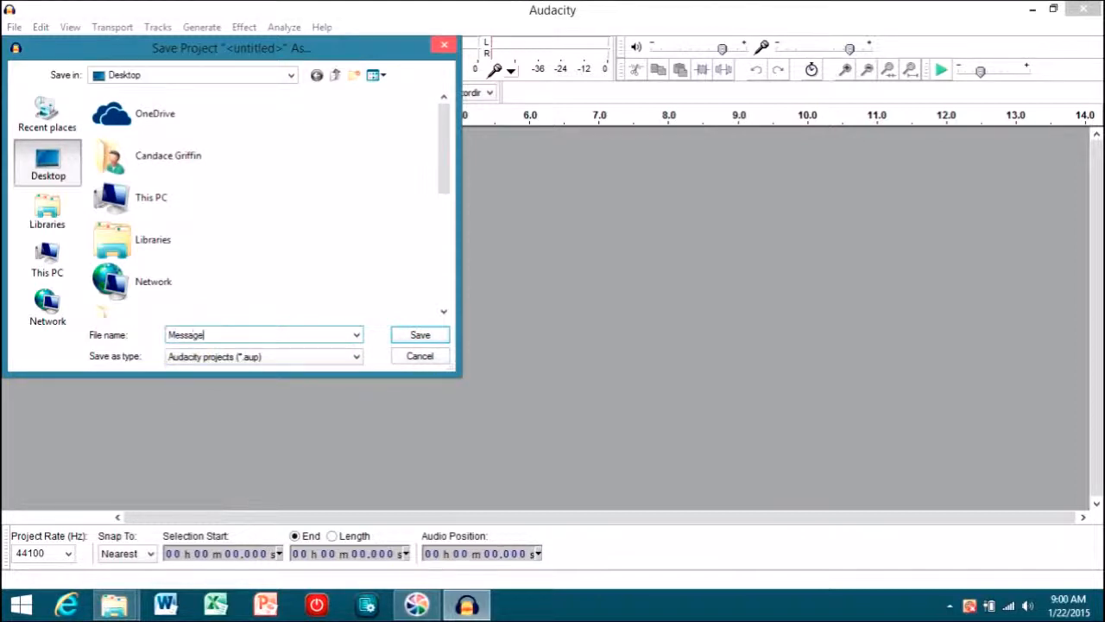
text( Promo_)
text(Pastor Lee_)
text(Con)
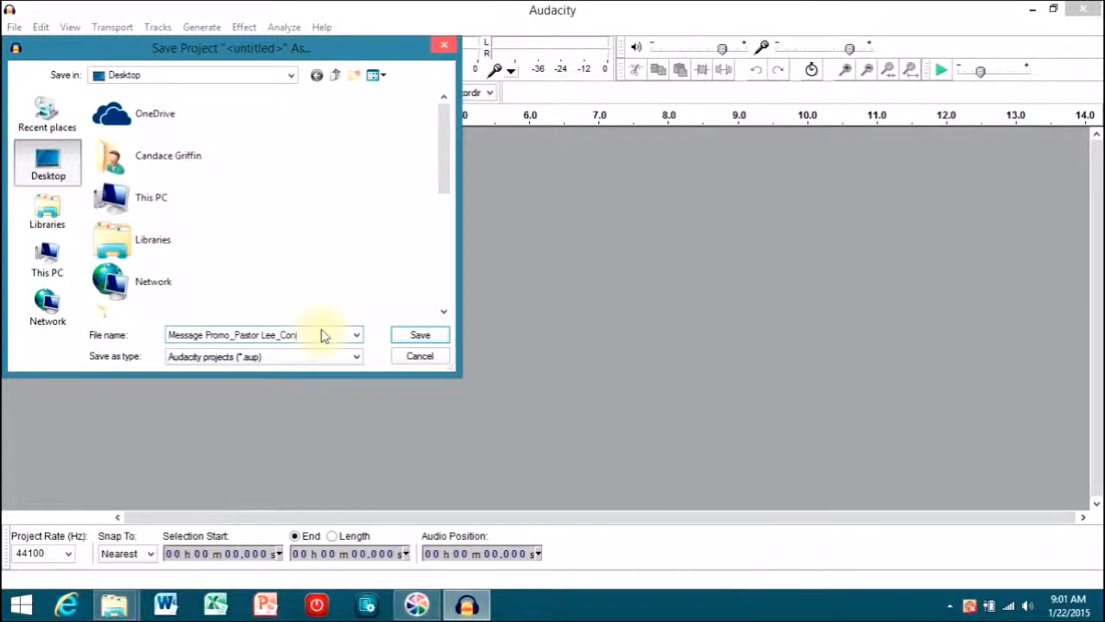
text(vCOnf)
key(BackSpace)
key(BackSpace)
key(BackSpace)
text(onf_2015)
- Save the project to the Desktop with its name ending in "_ConvConf_2015" and check the saved project file and data folder there
click(279, 339)
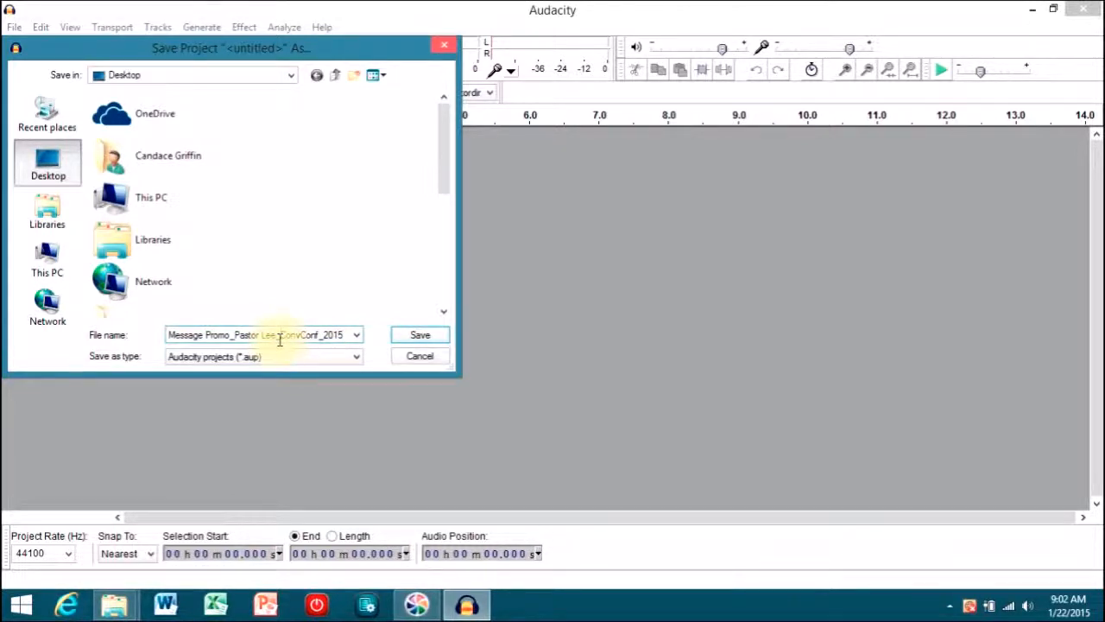
text(_)
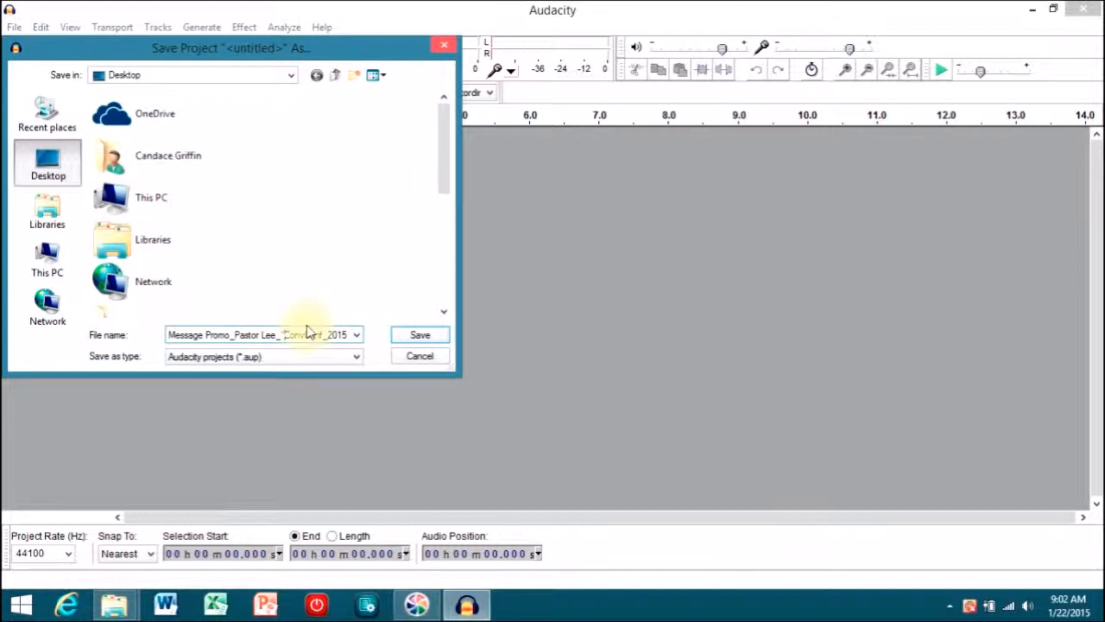
key(Delete)
text(v)
click(410, 338)
click(410, 338)
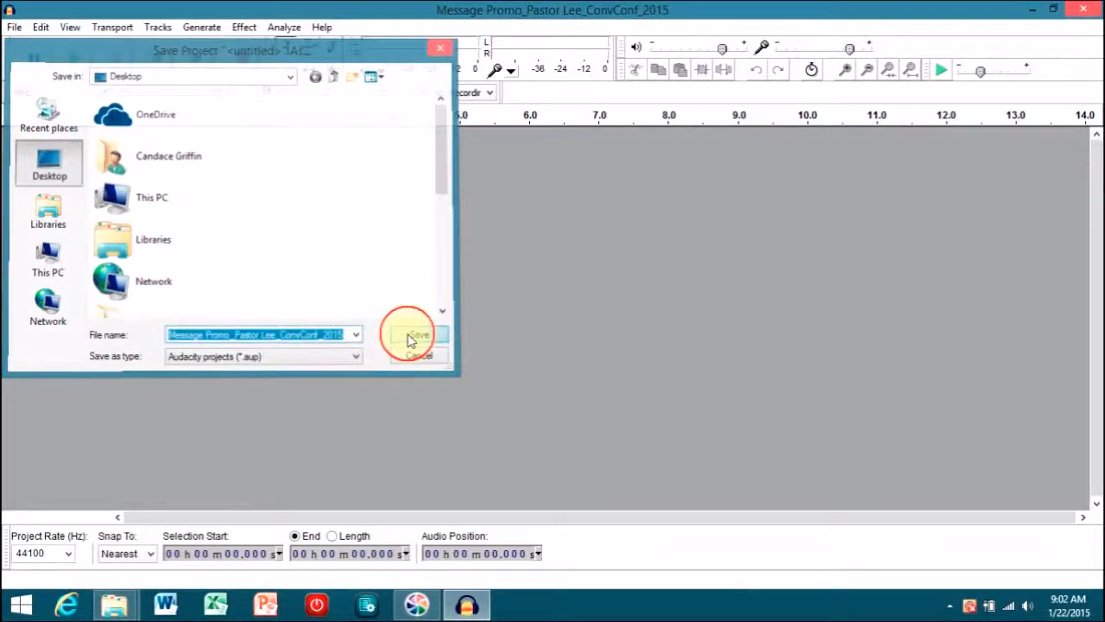
click(1033, 9)
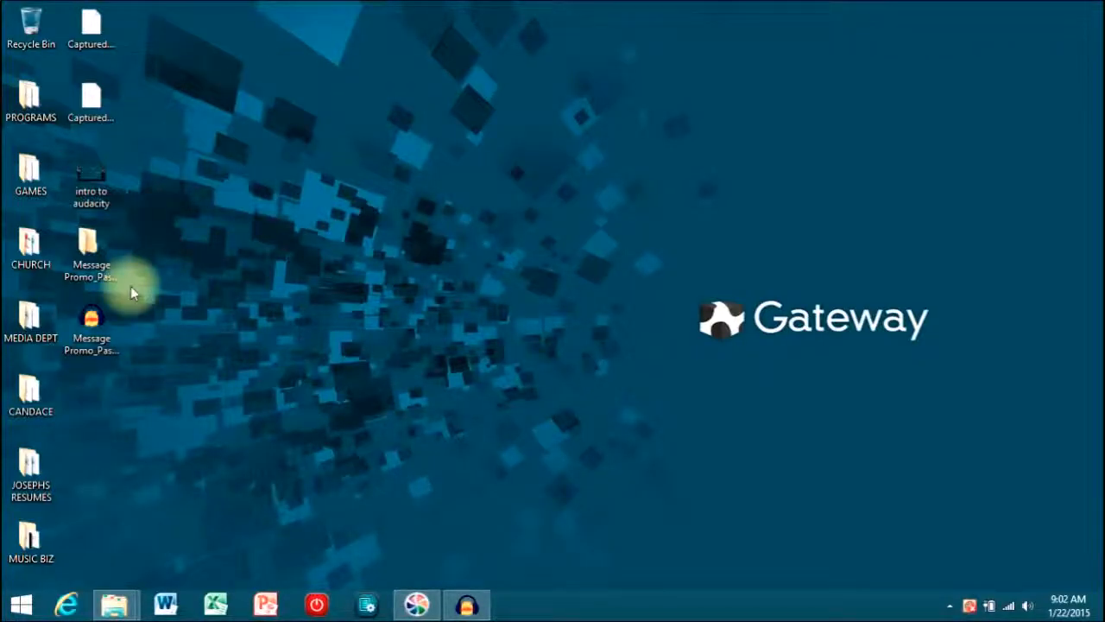
click(114, 345)
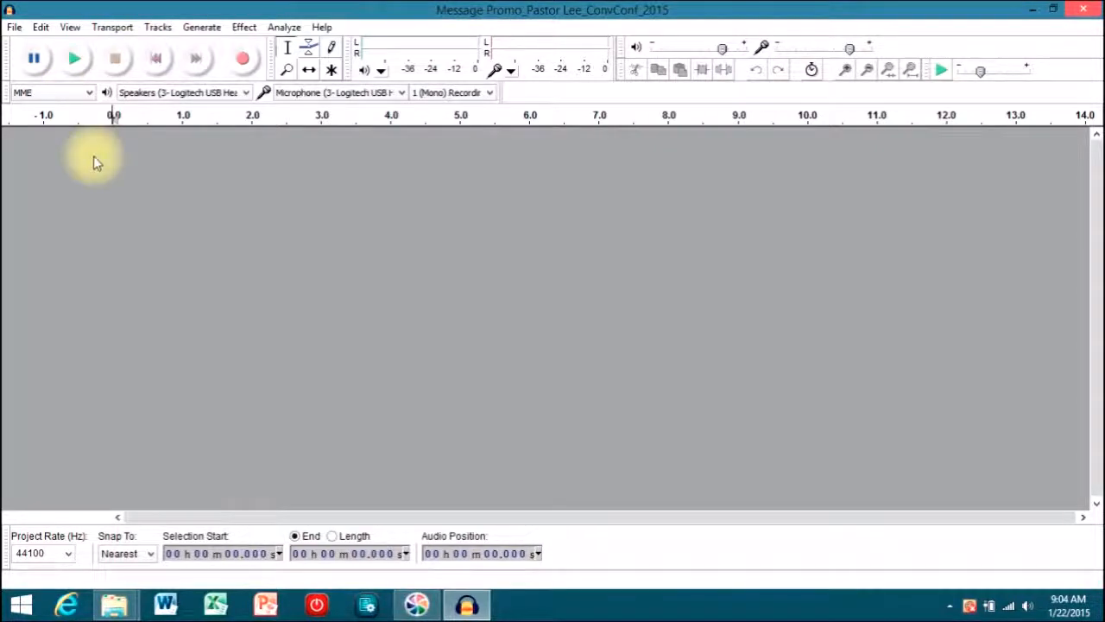
- Add a new stereo track to the empty project
click(153, 30)
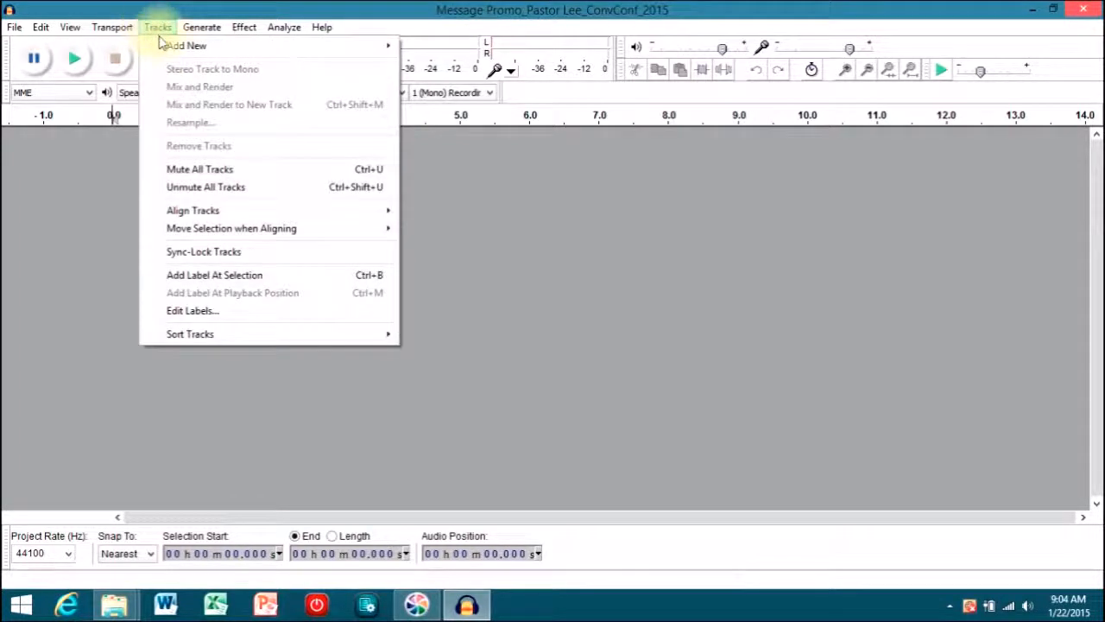
mouse_move(205, 53)
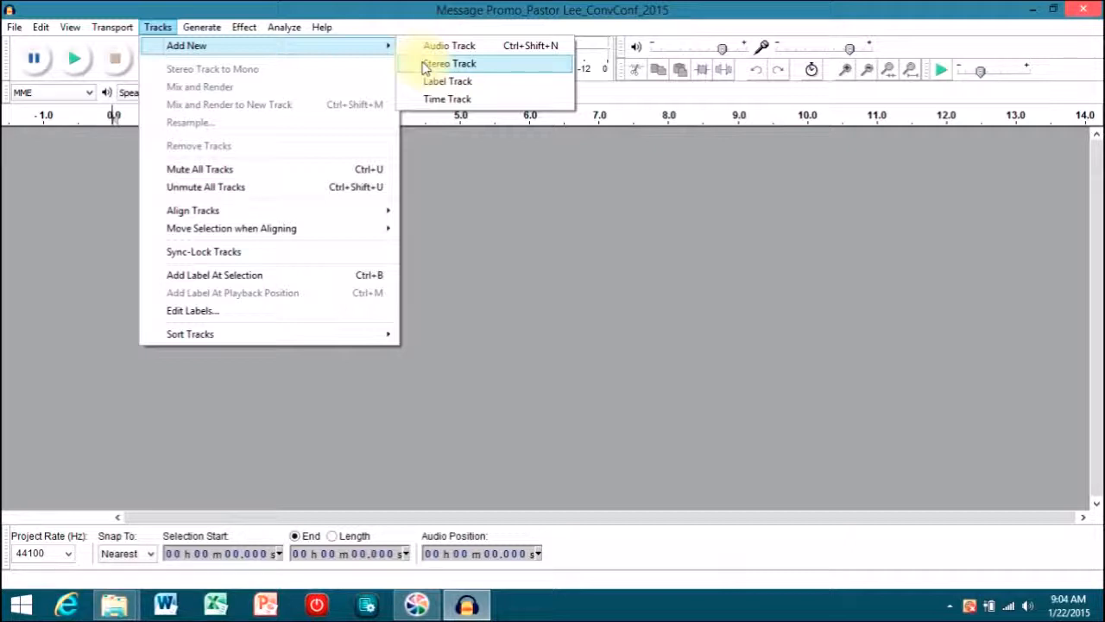
click(425, 66)
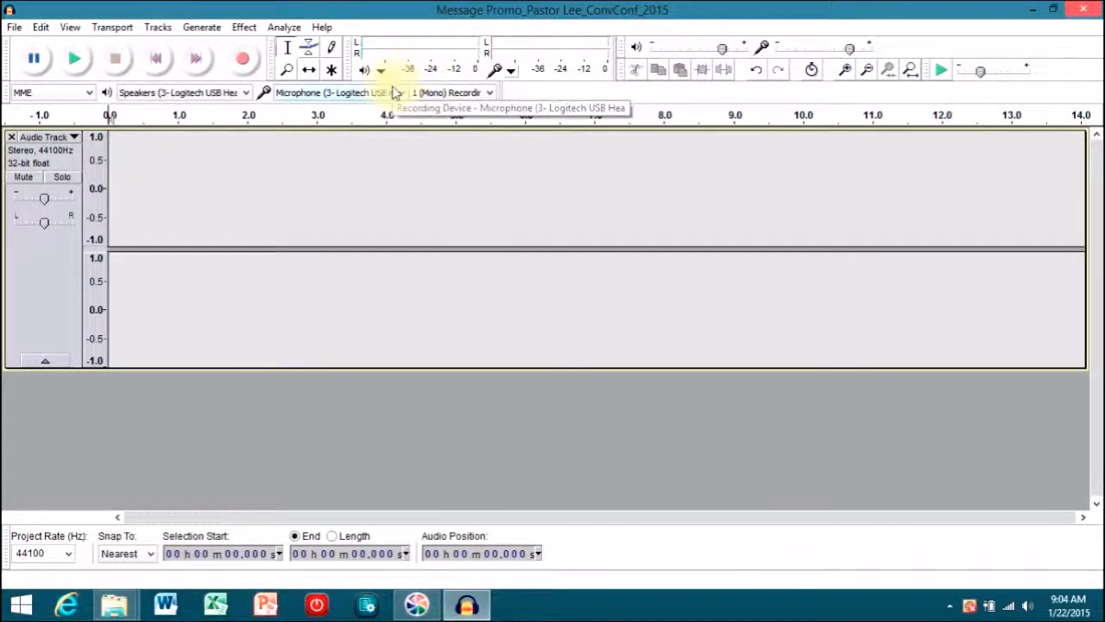
- Add a mono audio track below the stereo track, and remove both tracks from the project
click(158, 27)
mouse_move(186, 31)
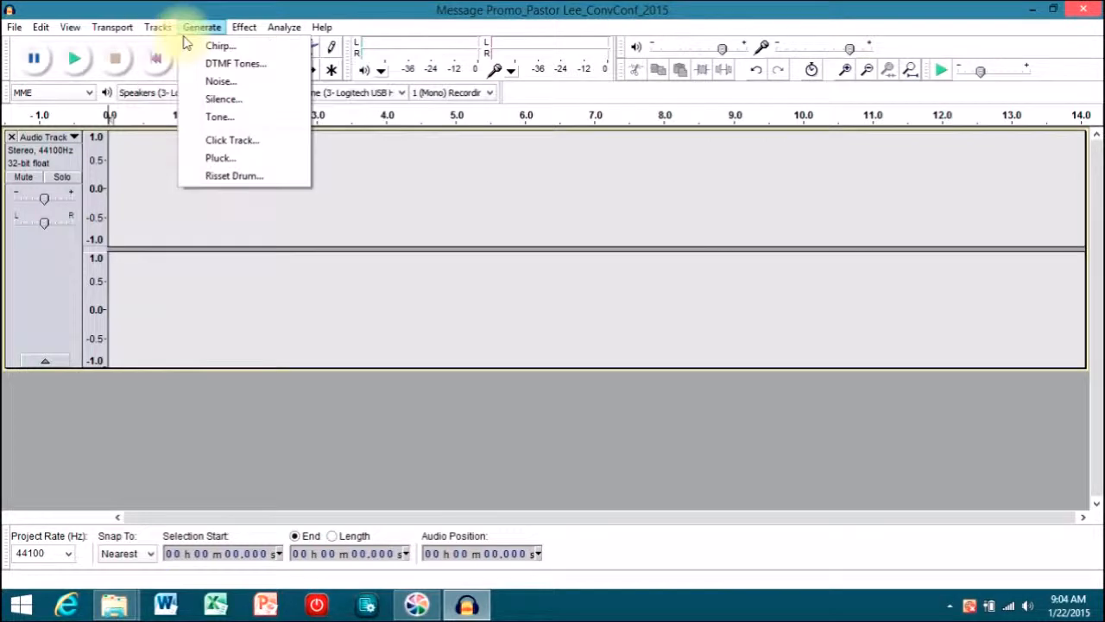
mouse_move(284, 45)
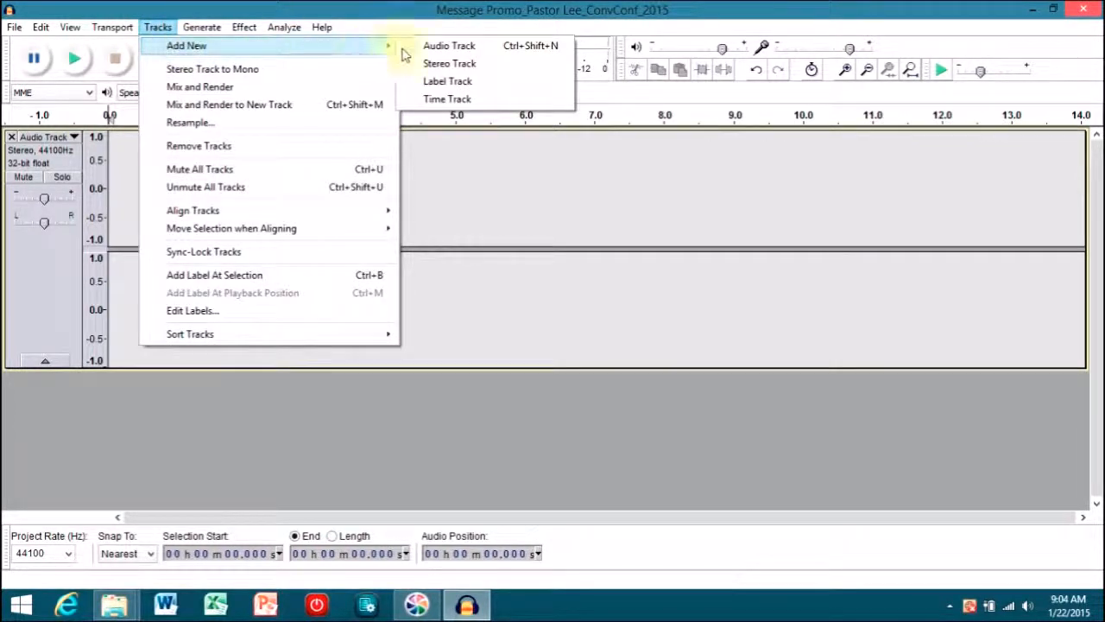
click(449, 45)
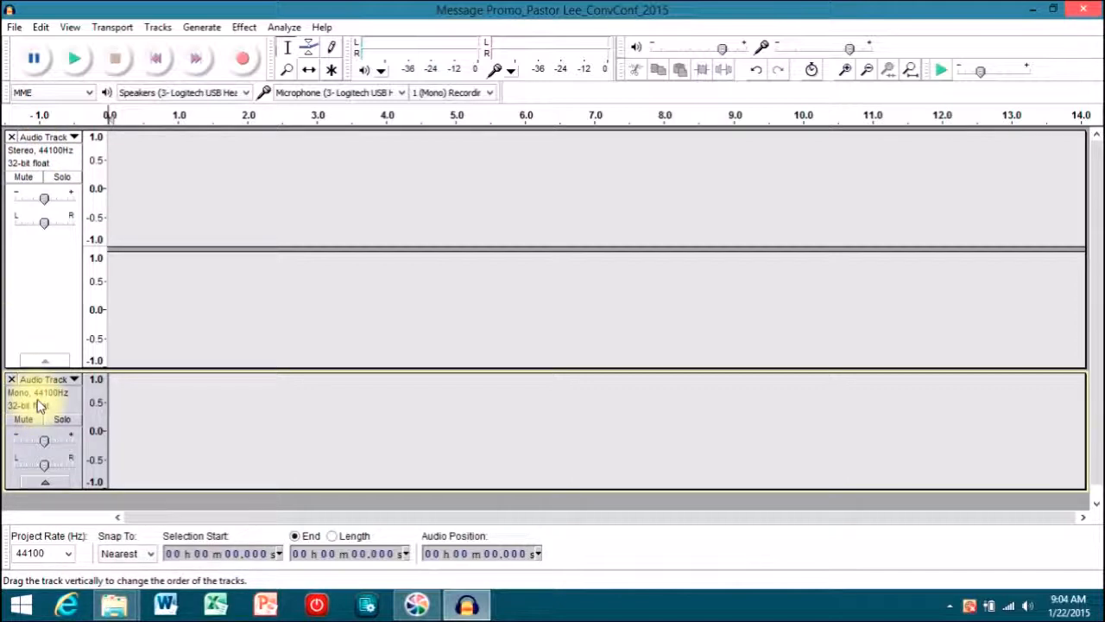
click(11, 380)
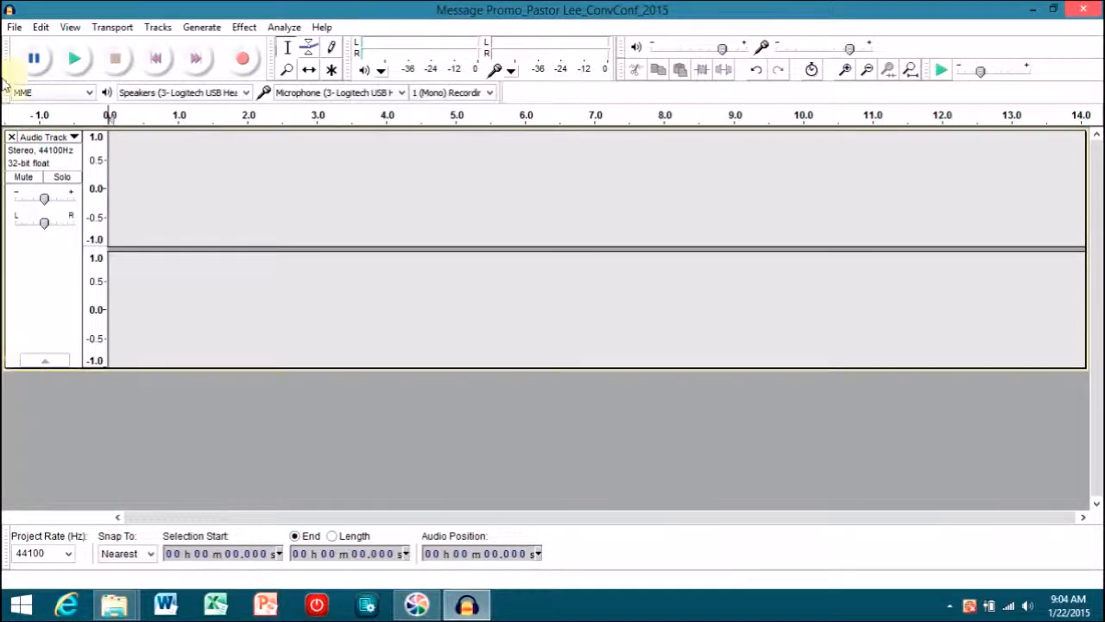
click(11, 138)
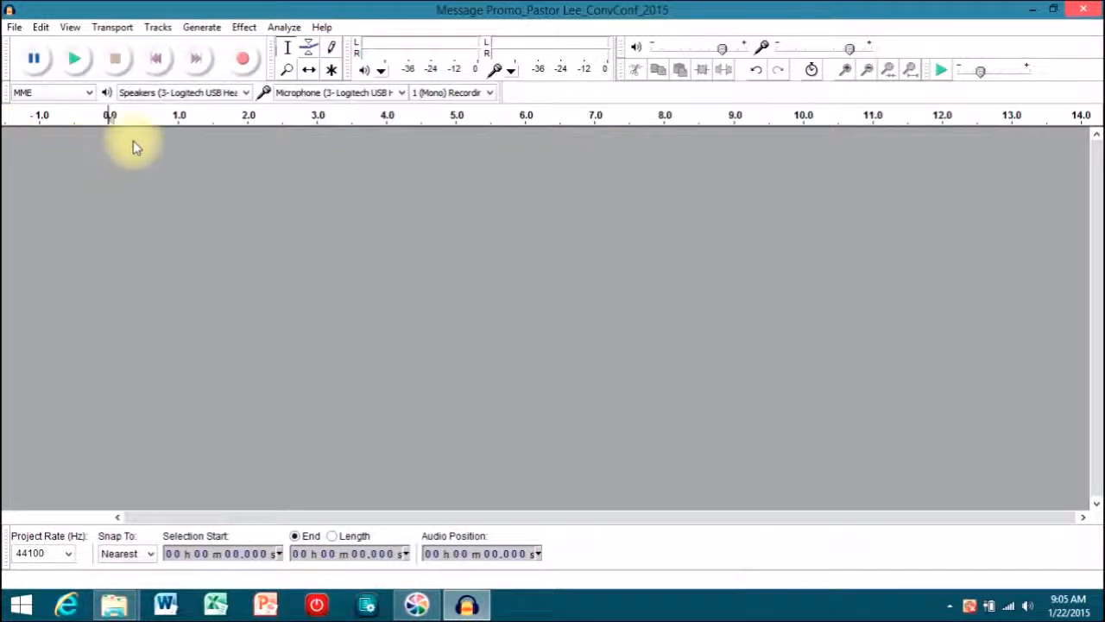
- Add a new mono audio track to the project
click(156, 27)
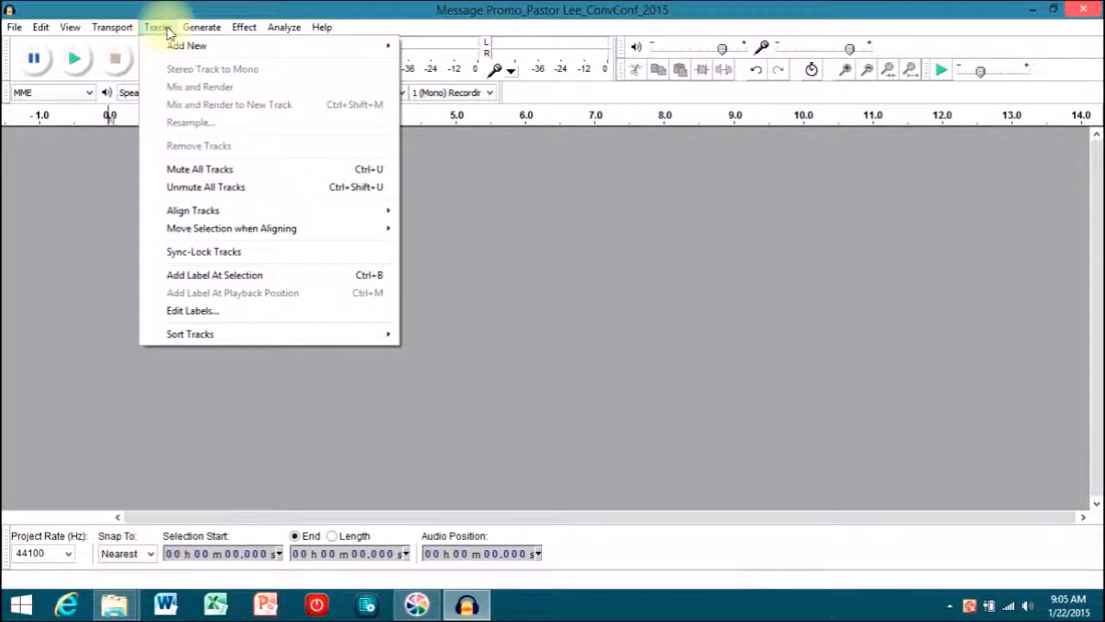
mouse_move(267, 43)
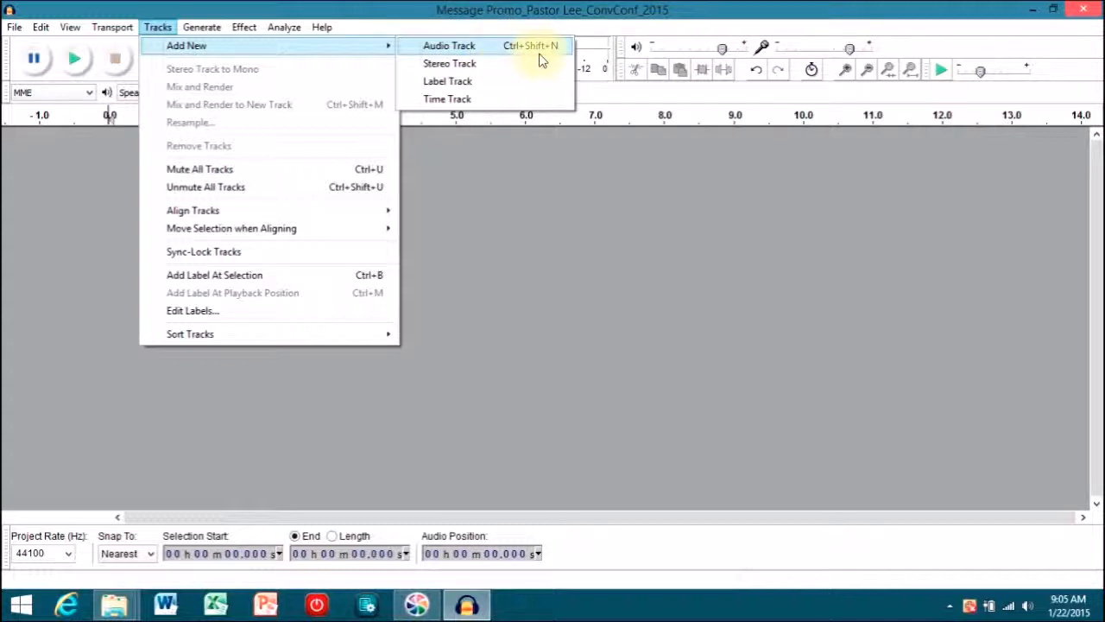
click(614, 280)
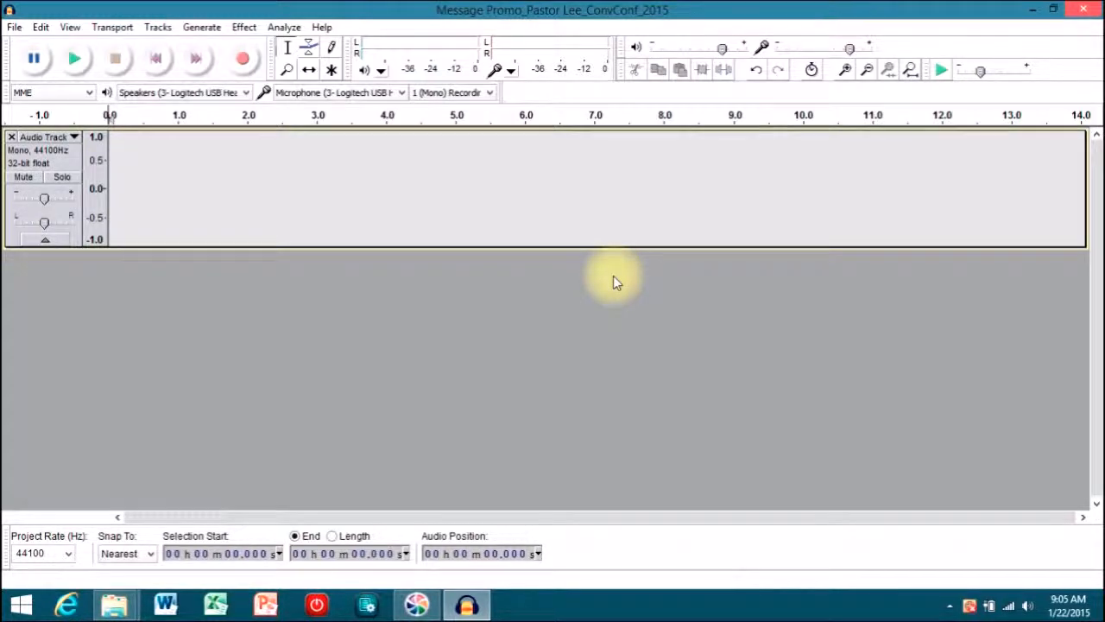
- Review the mono track's display, channel, sample format and rate options, and remove the track
click(73, 139)
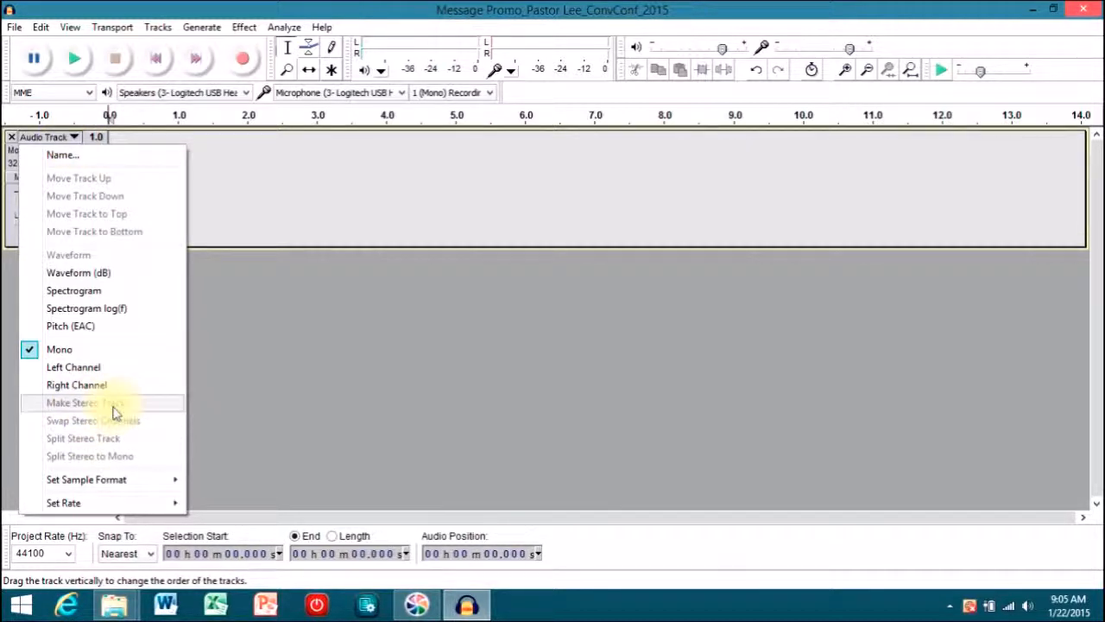
click(248, 402)
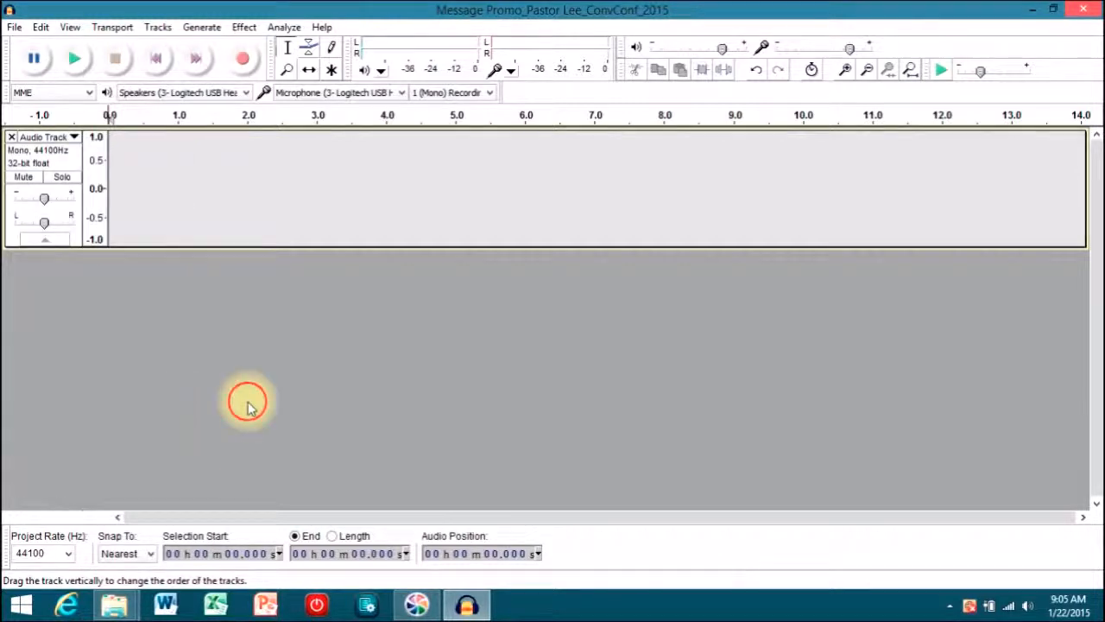
click(11, 136)
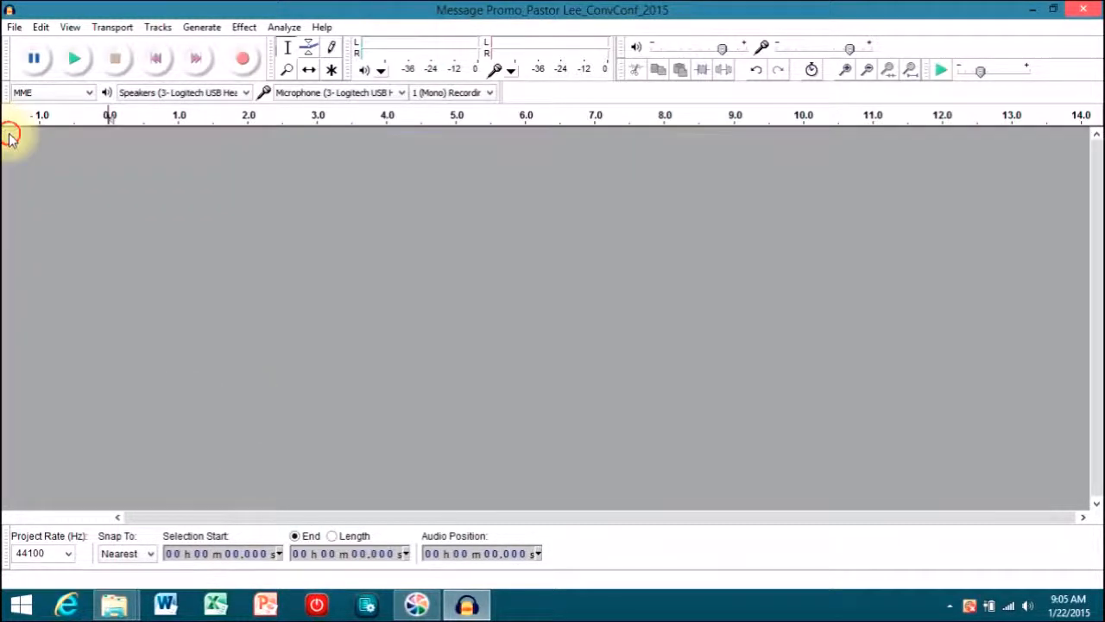
click(164, 27)
mouse_move(195, 57)
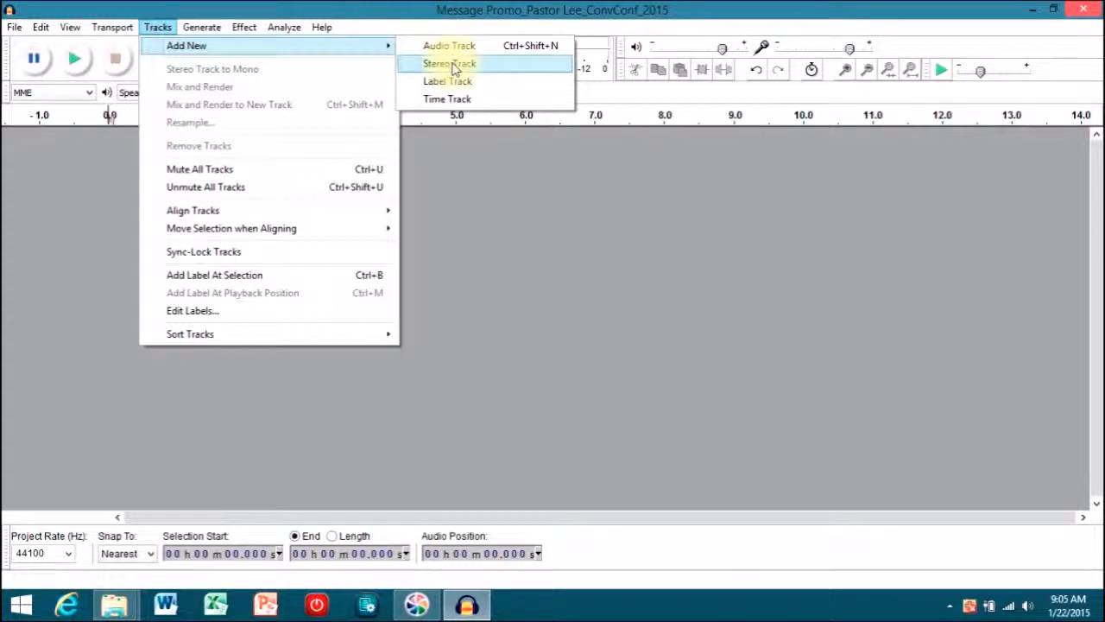
click(479, 194)
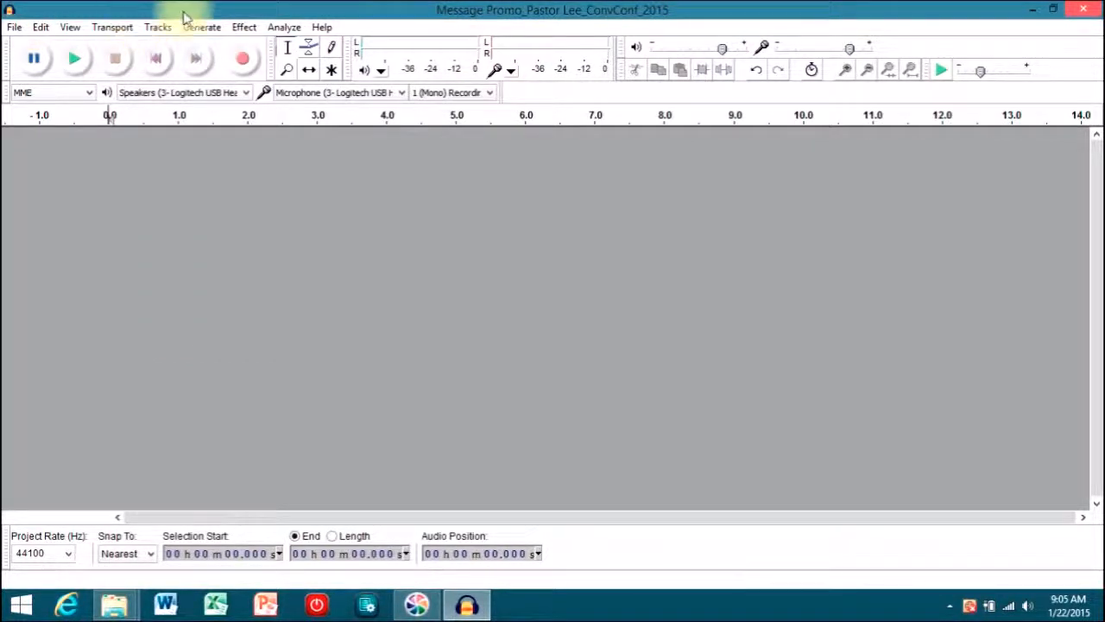
- Add a new label track to the project and remove it again
click(159, 27)
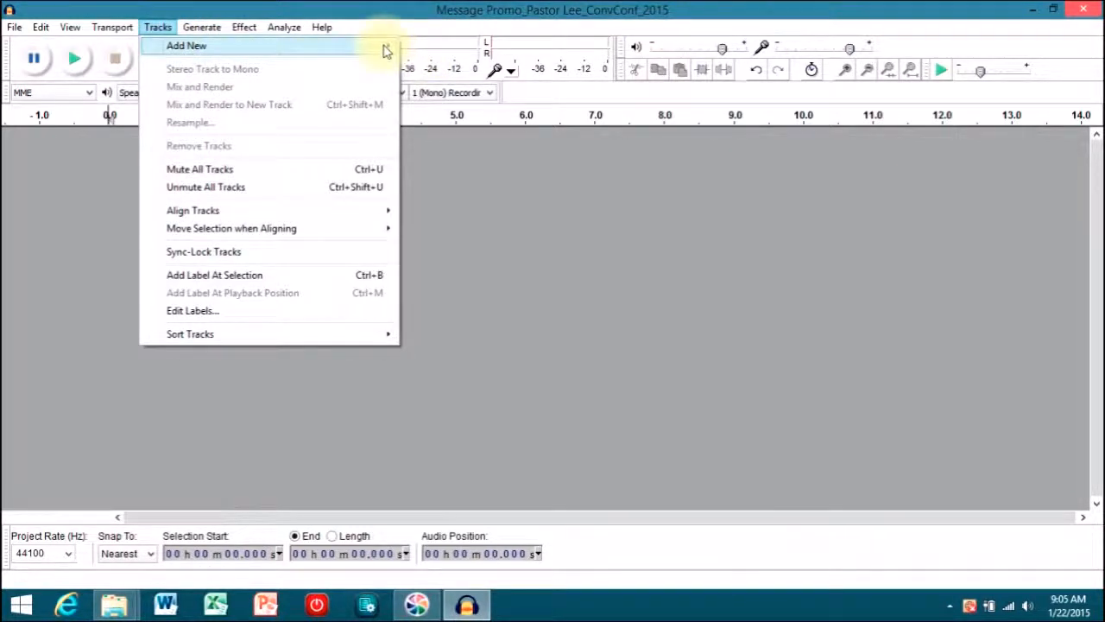
mouse_move(382, 46)
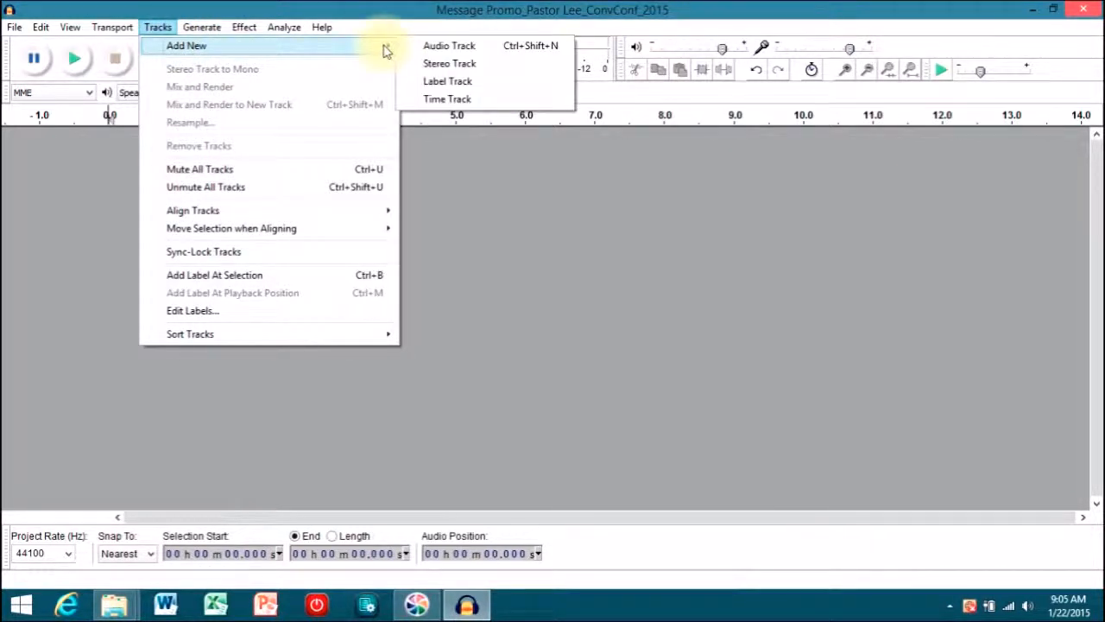
click(451, 83)
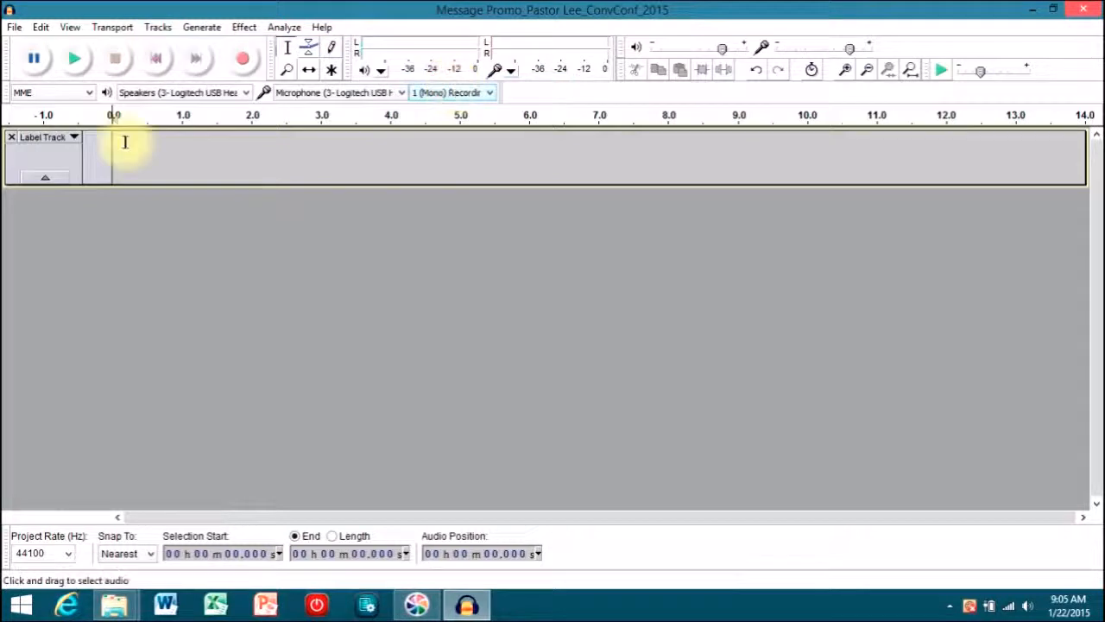
click(11, 137)
- Add a new time track to the project and remove it again
click(161, 29)
mouse_move(165, 43)
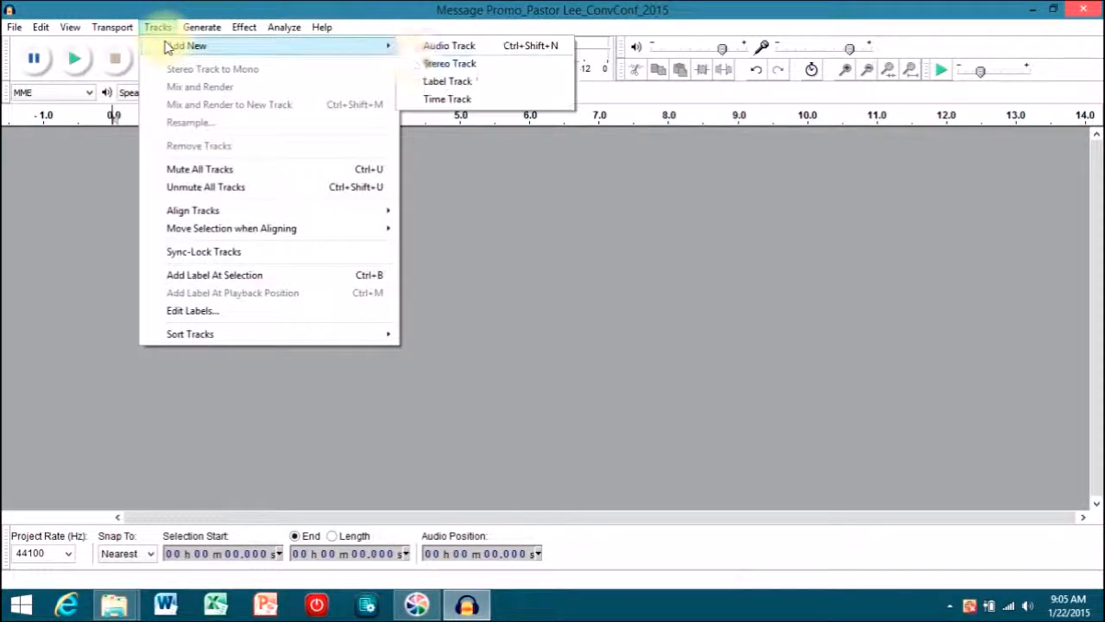
click(464, 100)
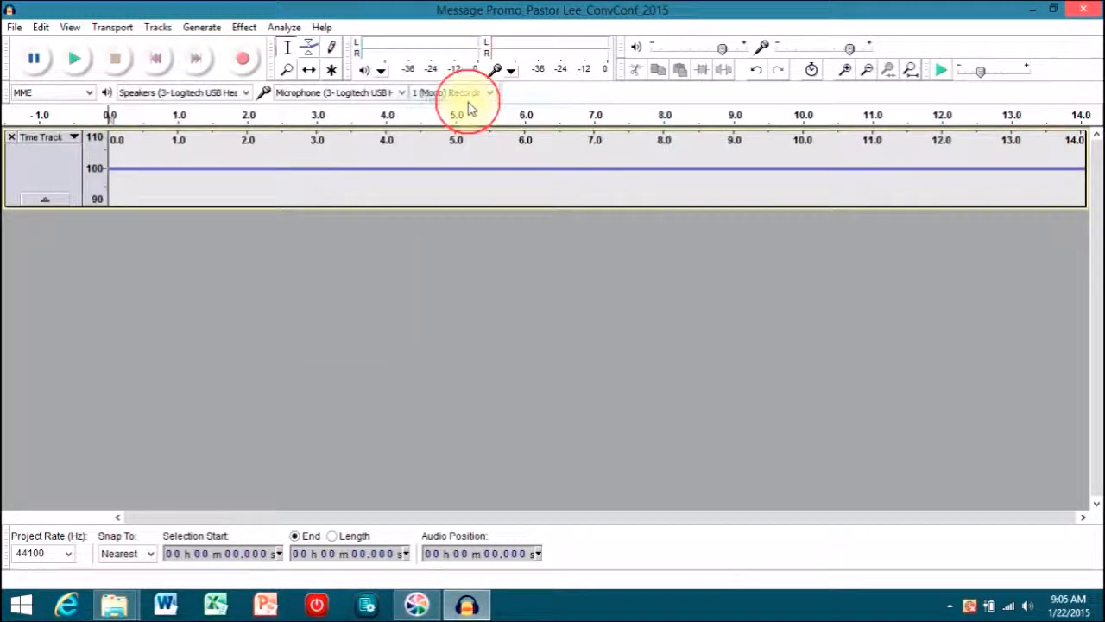
click(11, 136)
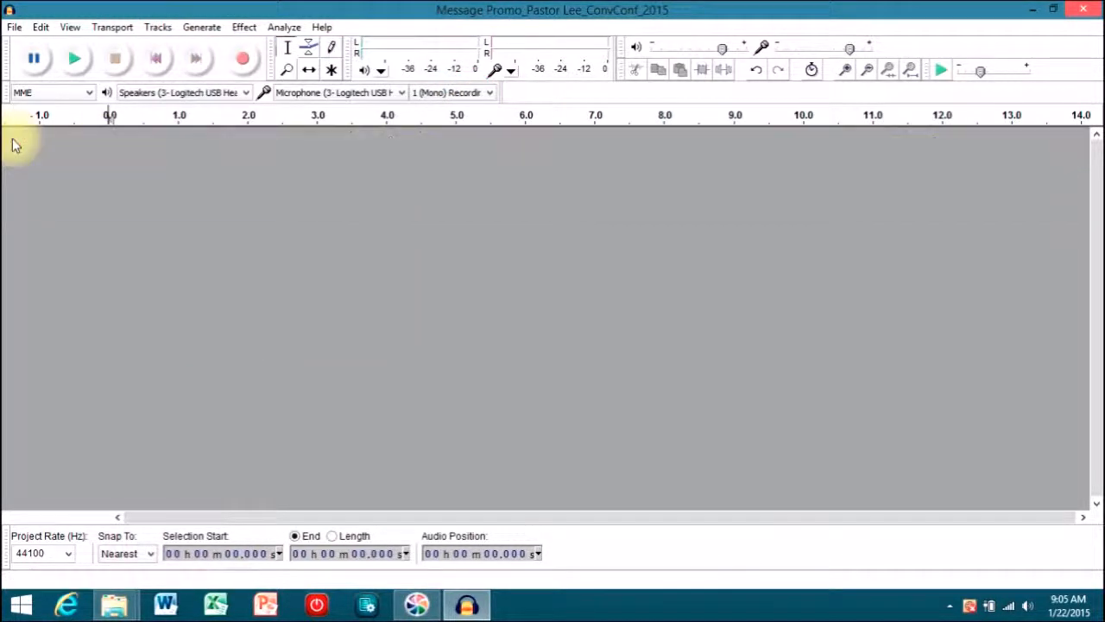
- Import the "arc media talking sample" MP3 from Desktop > MEDIA DEPT > Media Training - Files > editing materials into the project
click(15, 27)
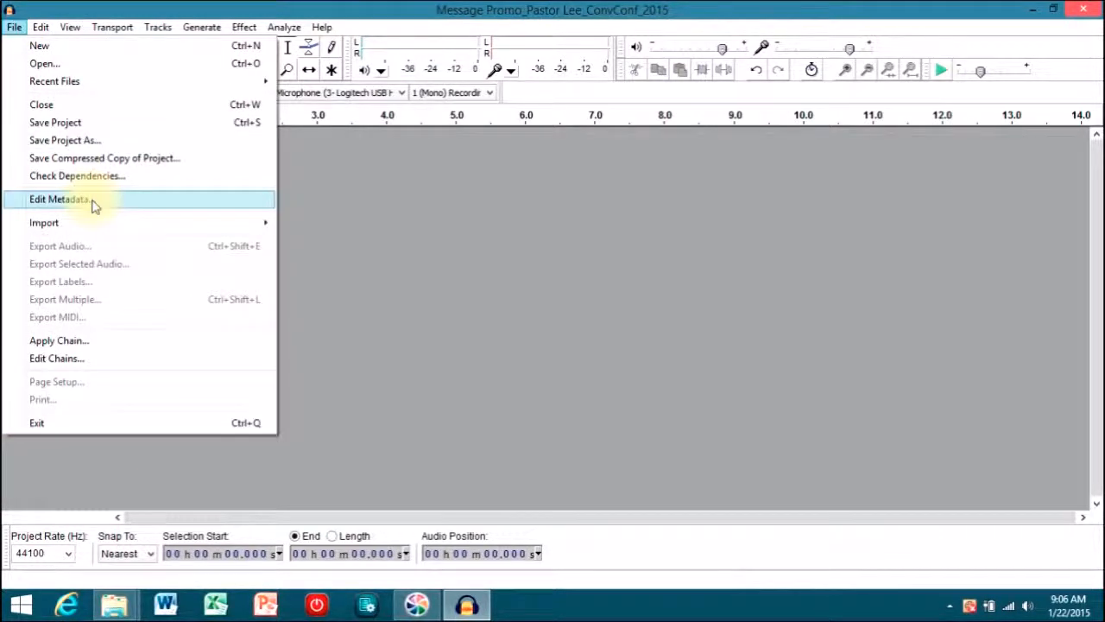
mouse_move(97, 223)
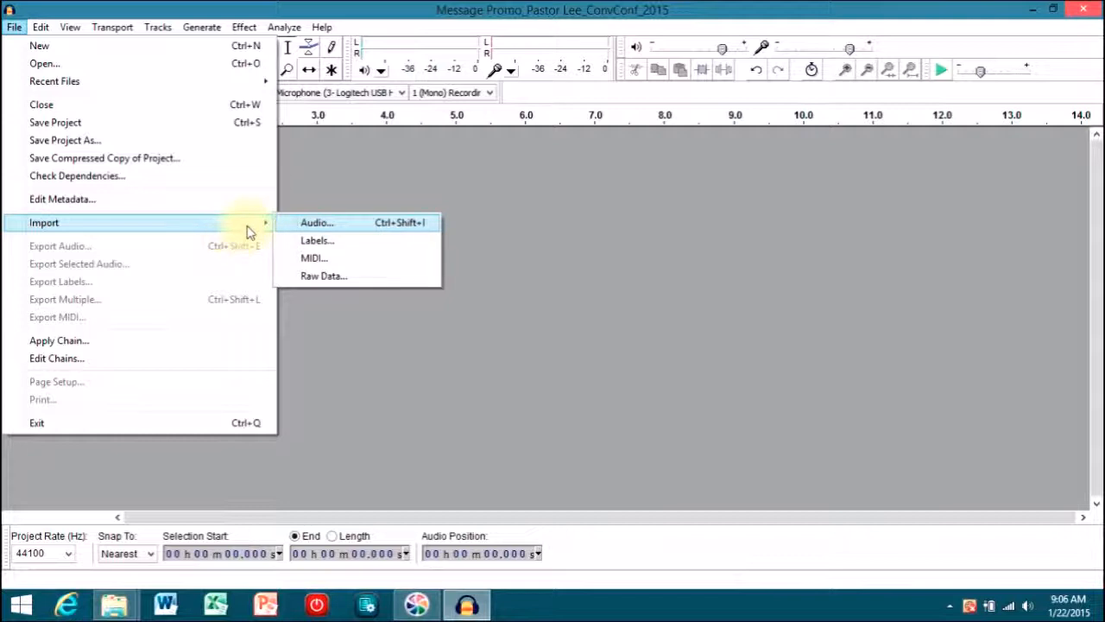
click(309, 222)
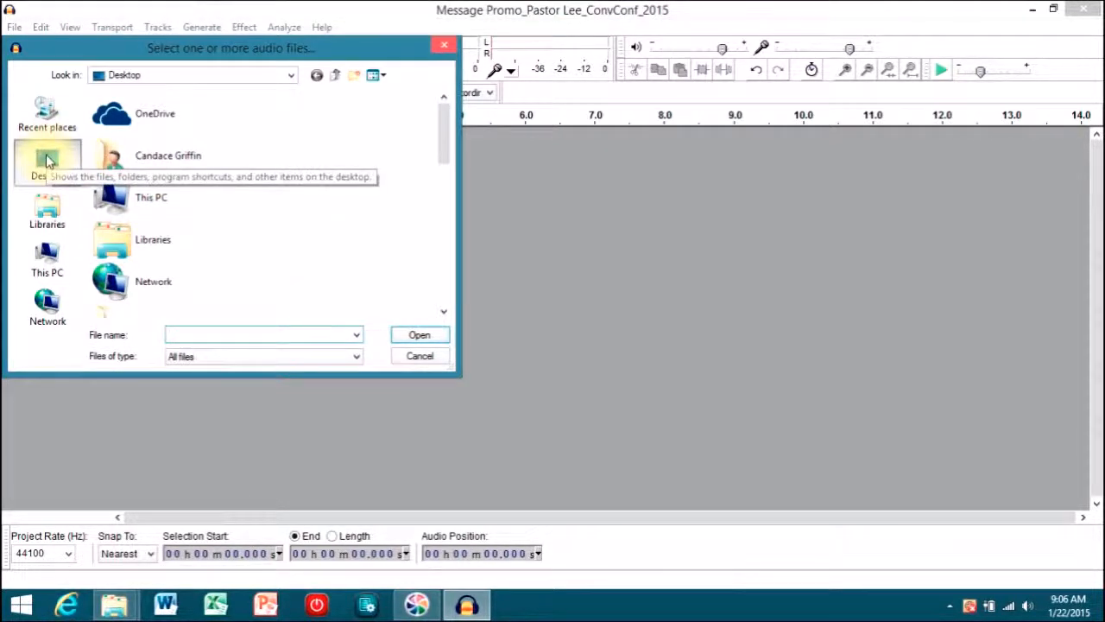
click(47, 160)
drag(442, 152, 452, 202)
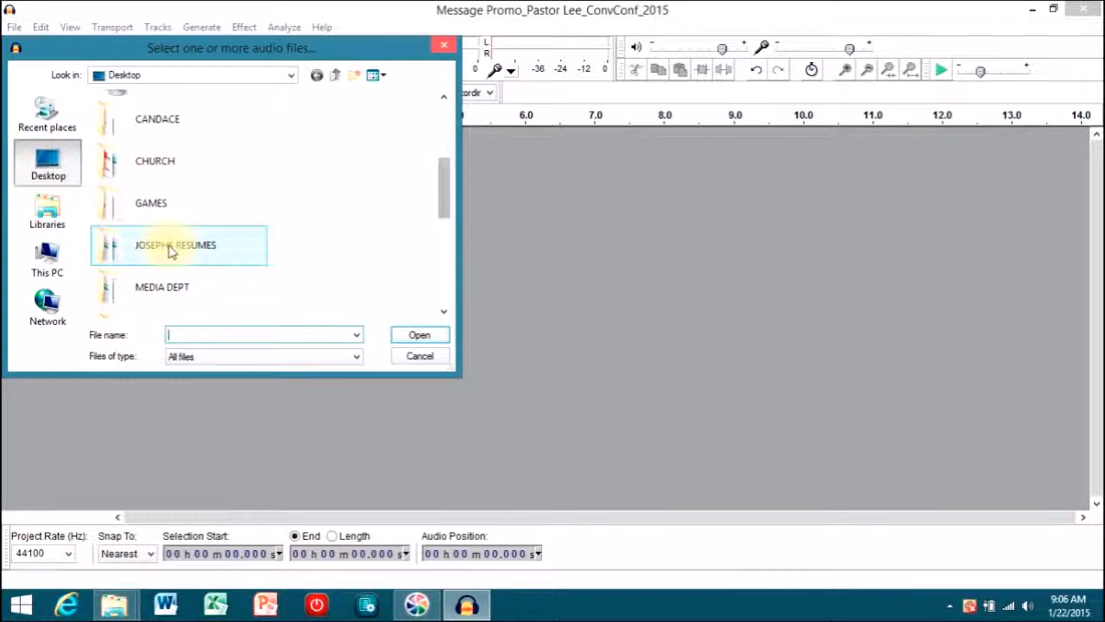
double_click(139, 284)
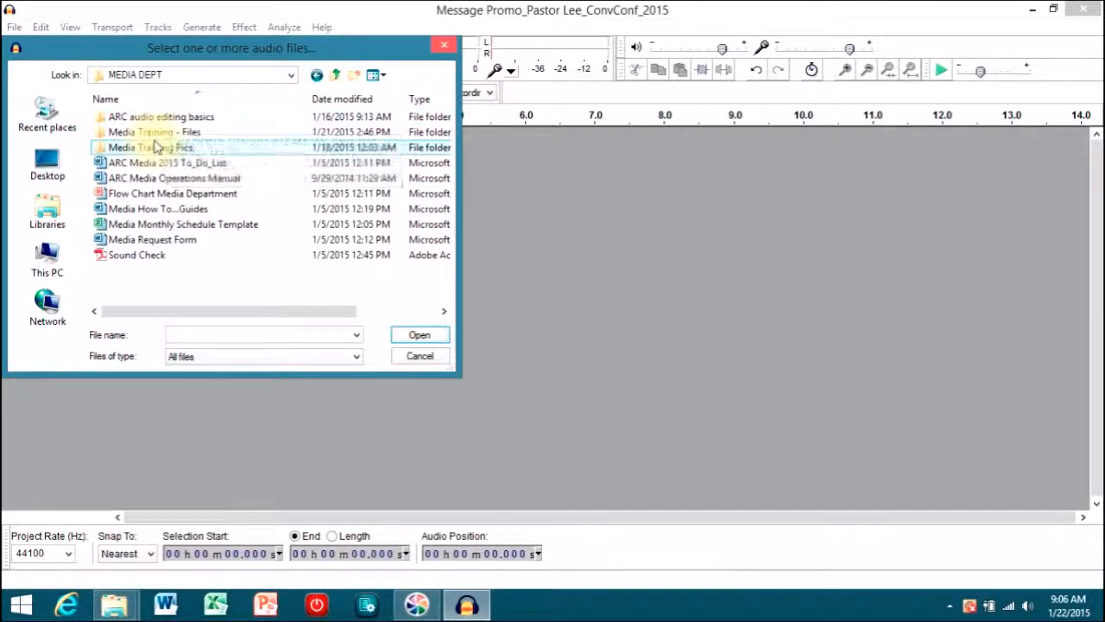
double_click(155, 132)
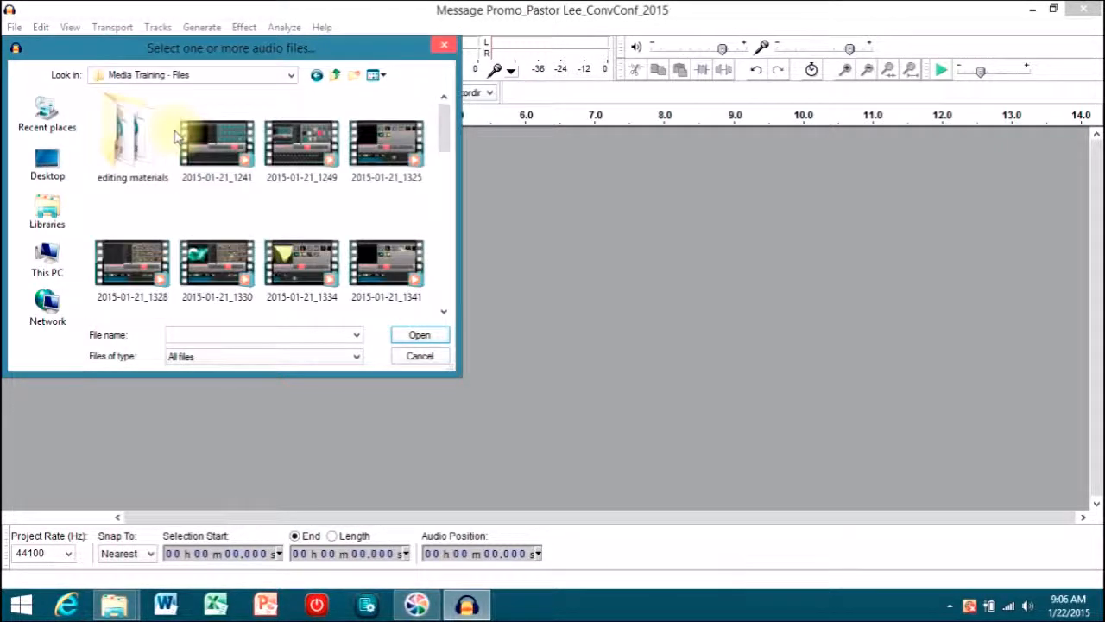
double_click(126, 137)
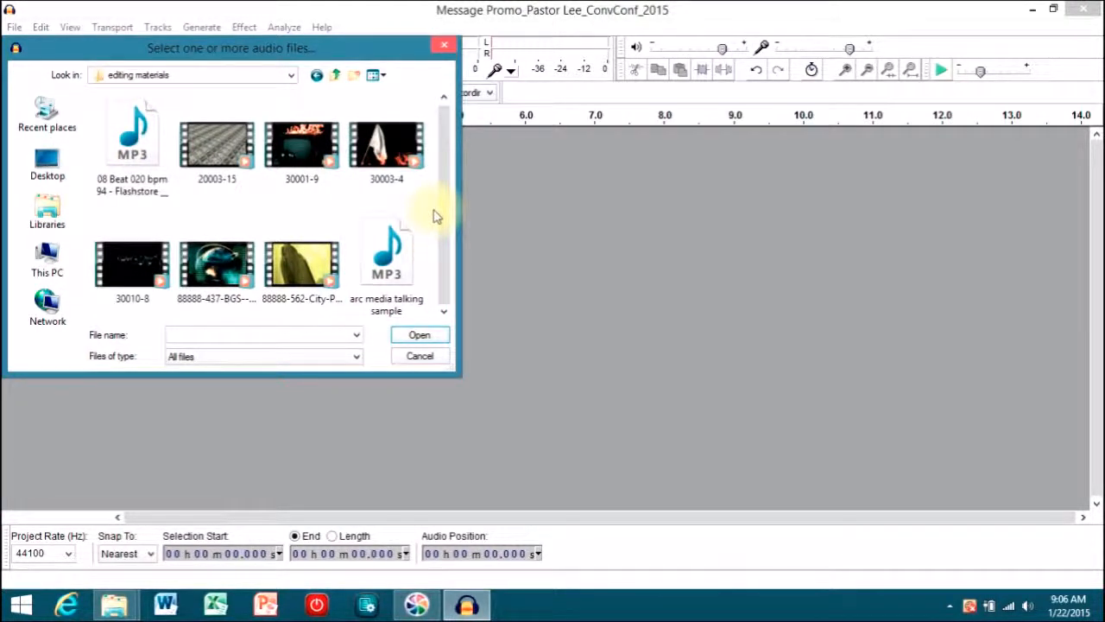
double_click(389, 274)
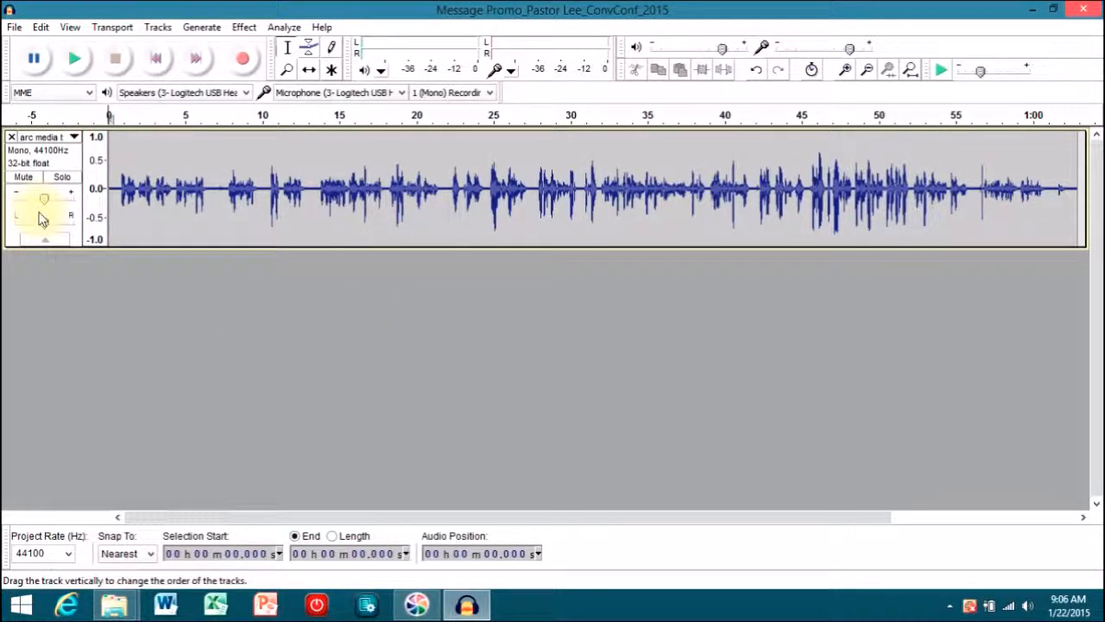
click(15, 28)
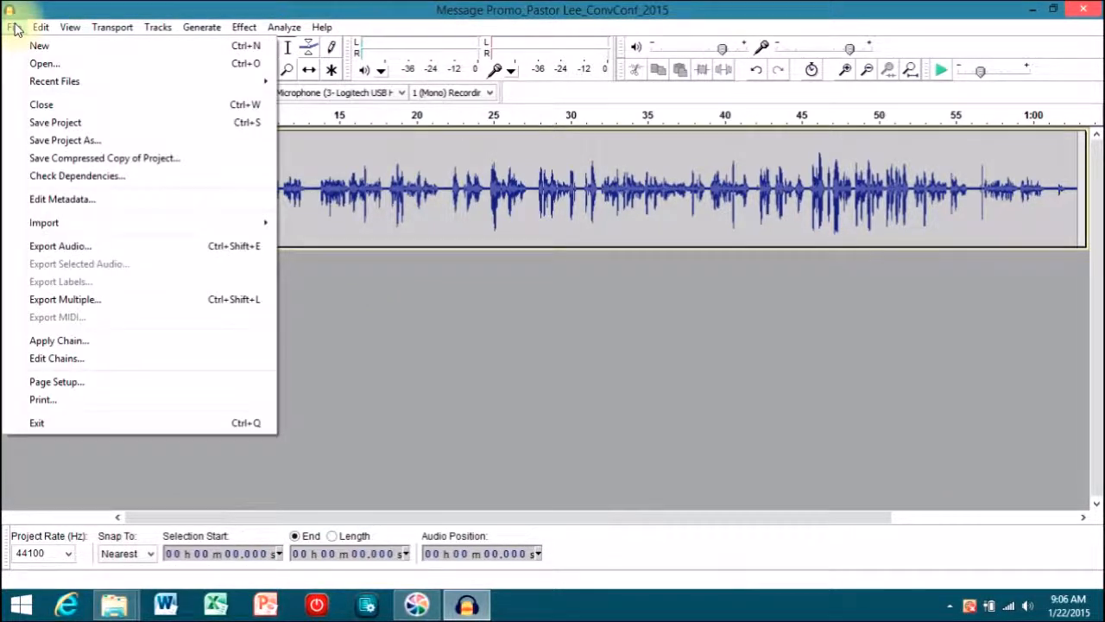
click(14, 28)
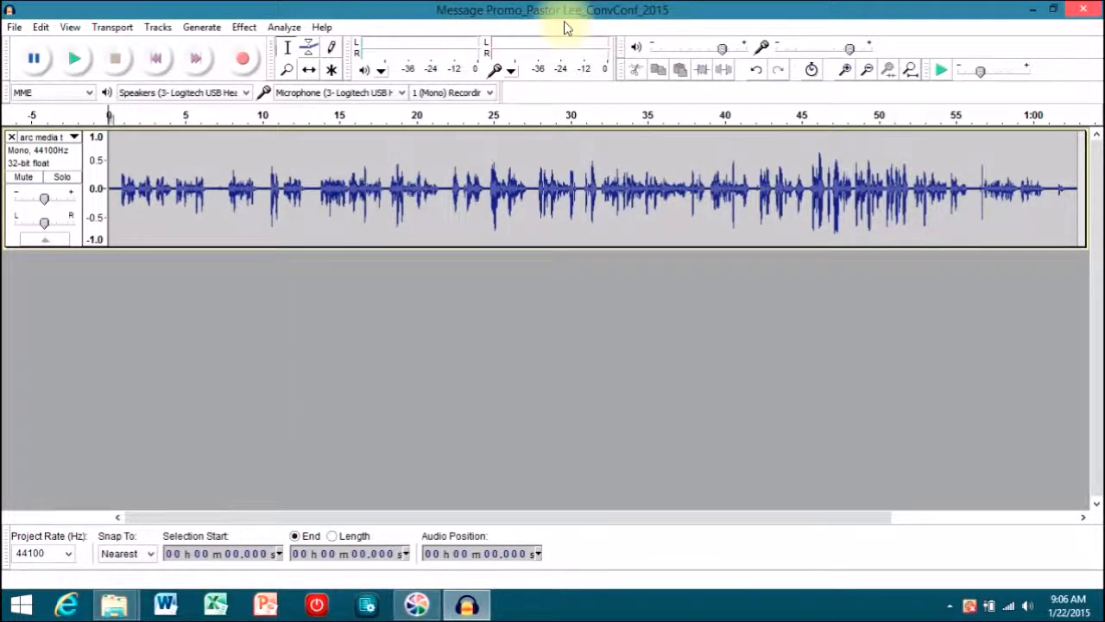
- Shrink and shift the project window to uncover the desktop, and open MEDIA DEPT > Media Training - Files > editing materials in File Explorer
click(1054, 8)
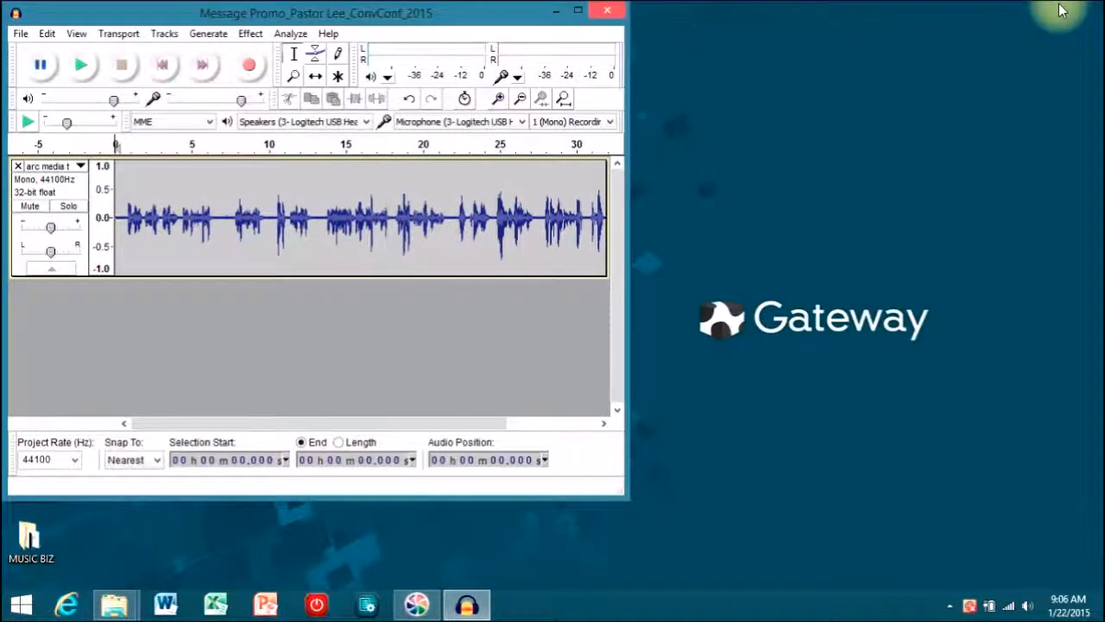
drag(360, 12, 417, 27)
click(48, 321)
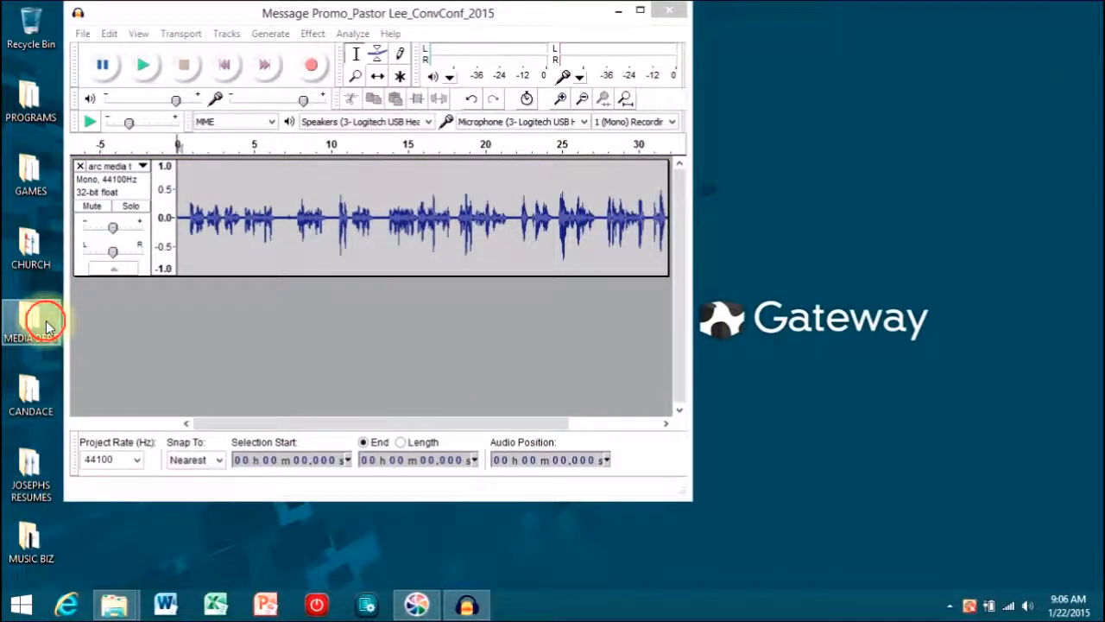
double_click(49, 327)
double_click(245, 149)
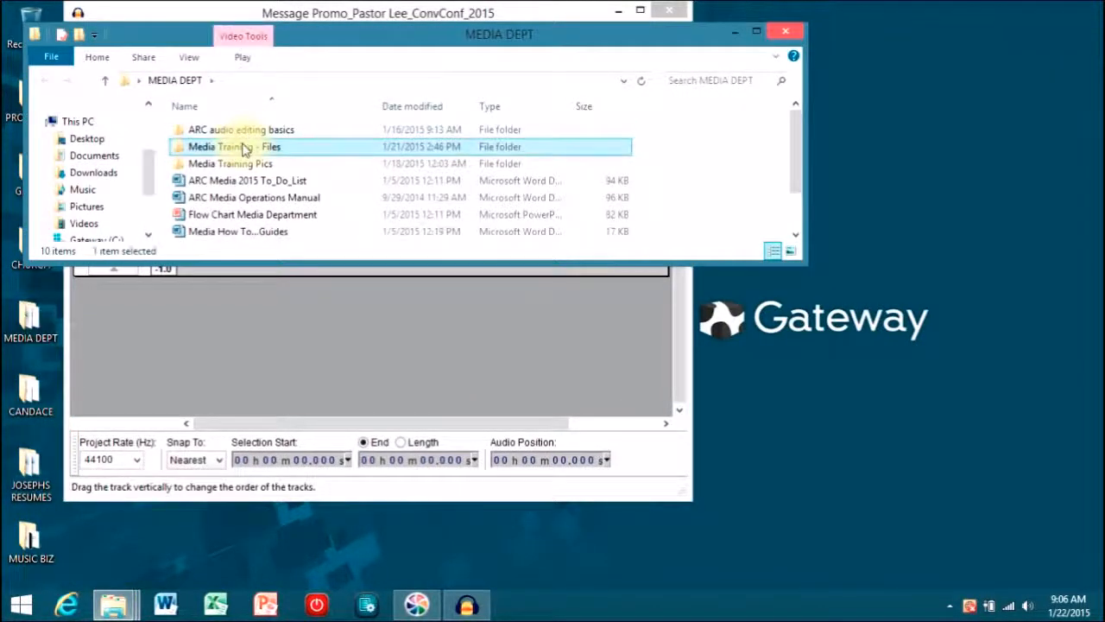
click(243, 147)
double_click(243, 148)
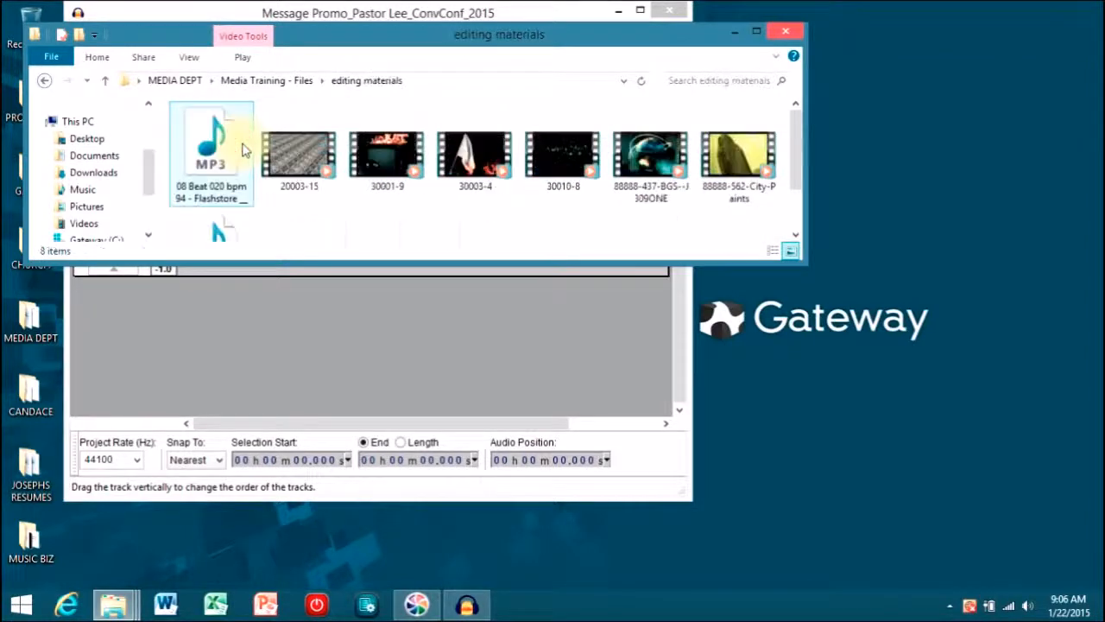
- Bring the "08 Beat 020 bpm 94 - Flashstore" MP3 from the folder window into the project, and restore the project window to full screen
click(227, 154)
drag(226, 153, 148, 318)
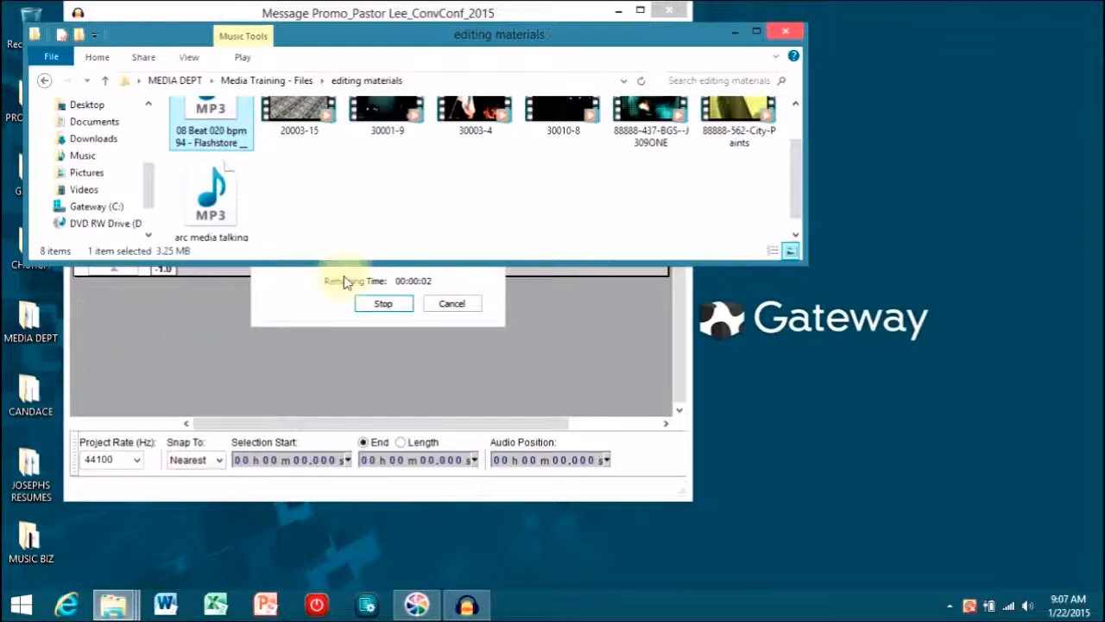
click(784, 31)
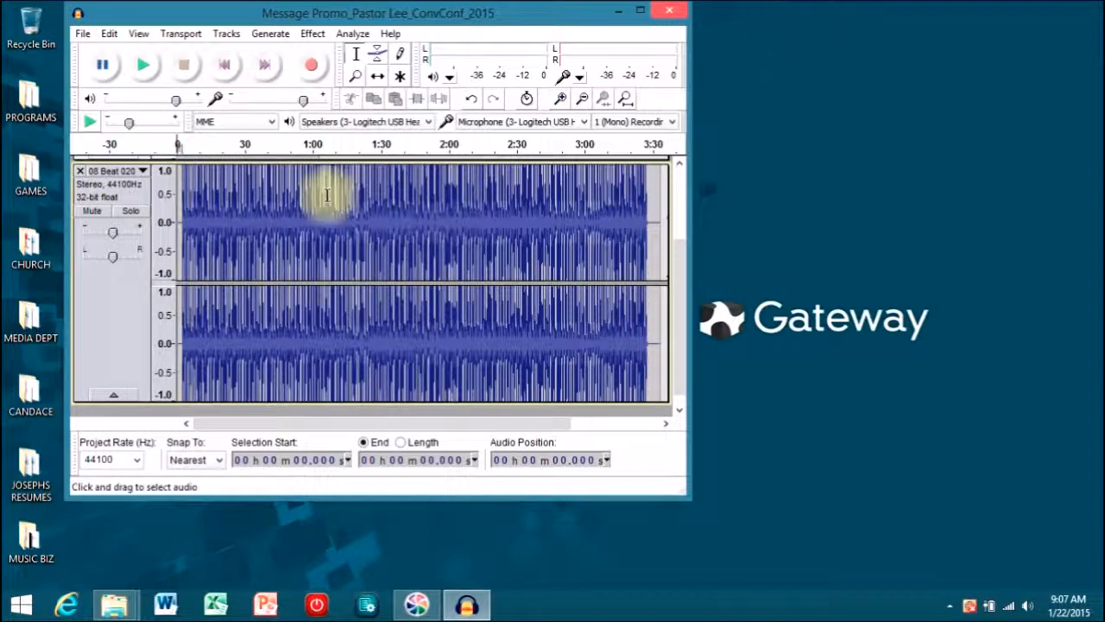
scroll(329, 190, down, 1)
scroll(328, 195, up, 3)
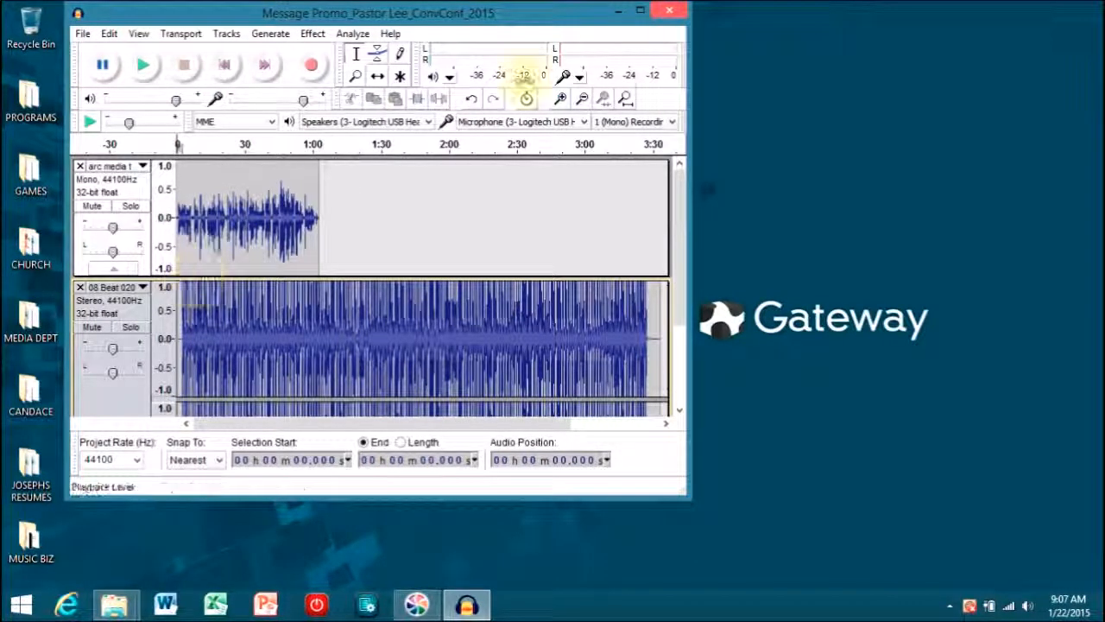
click(640, 11)
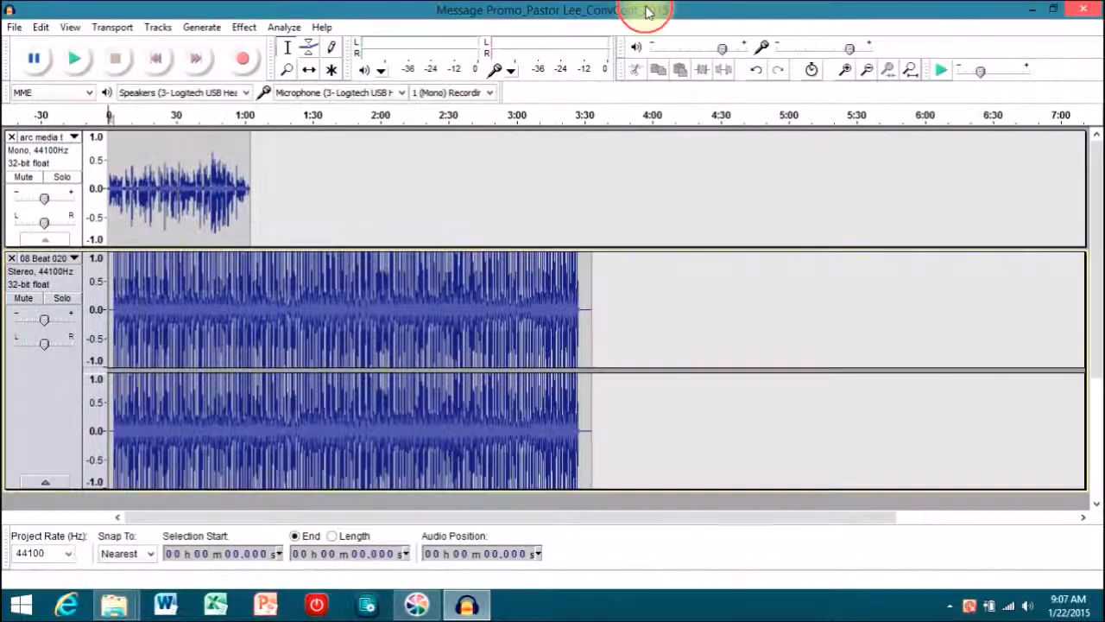
click(723, 287)
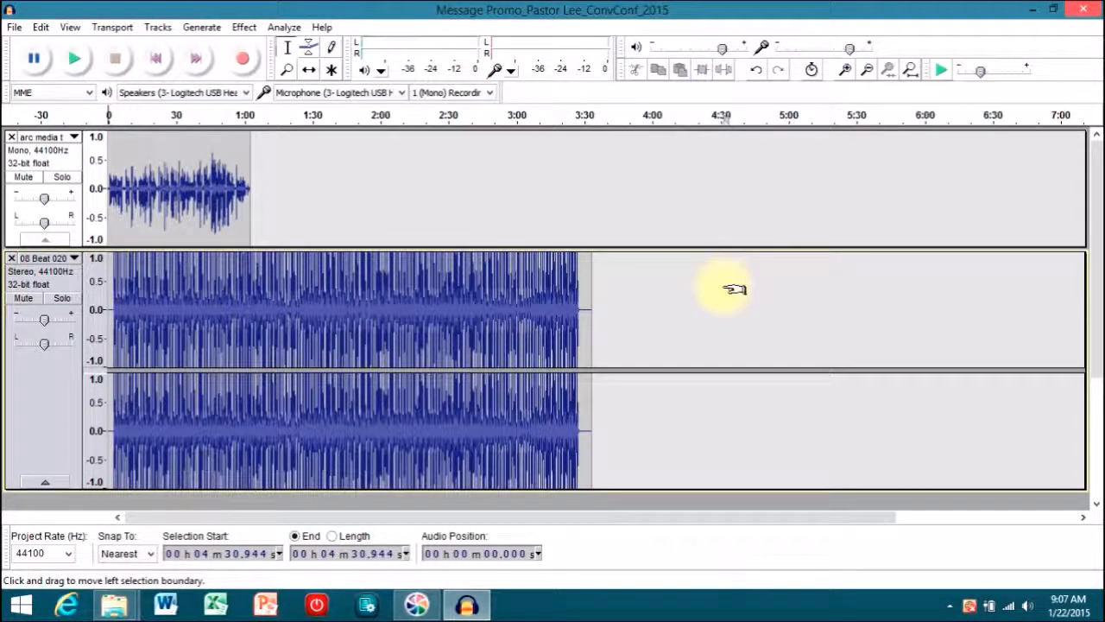
- Import the "08 Beat 020 bpm 94 - Flashstore" MP3 a second time as another stereo track
click(15, 27)
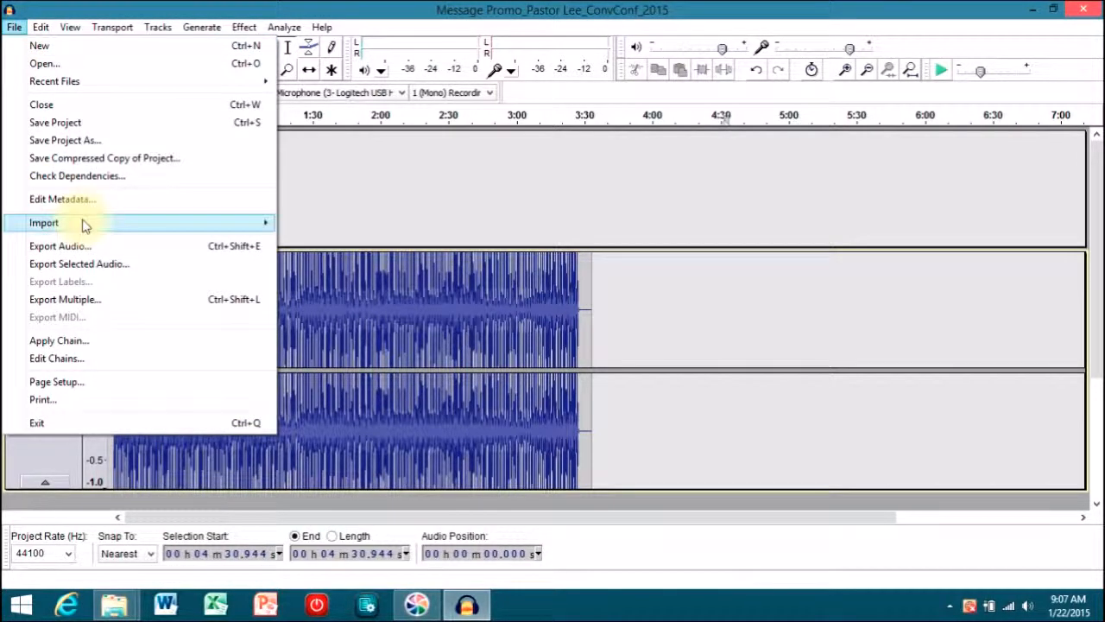
mouse_move(254, 227)
click(296, 223)
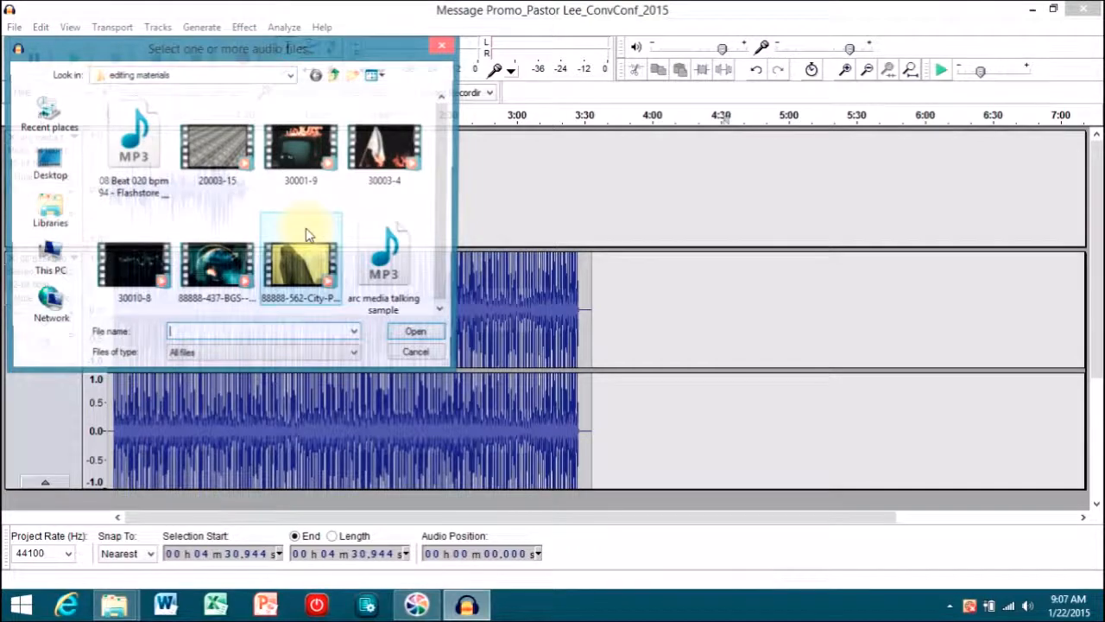
click(132, 143)
click(420, 335)
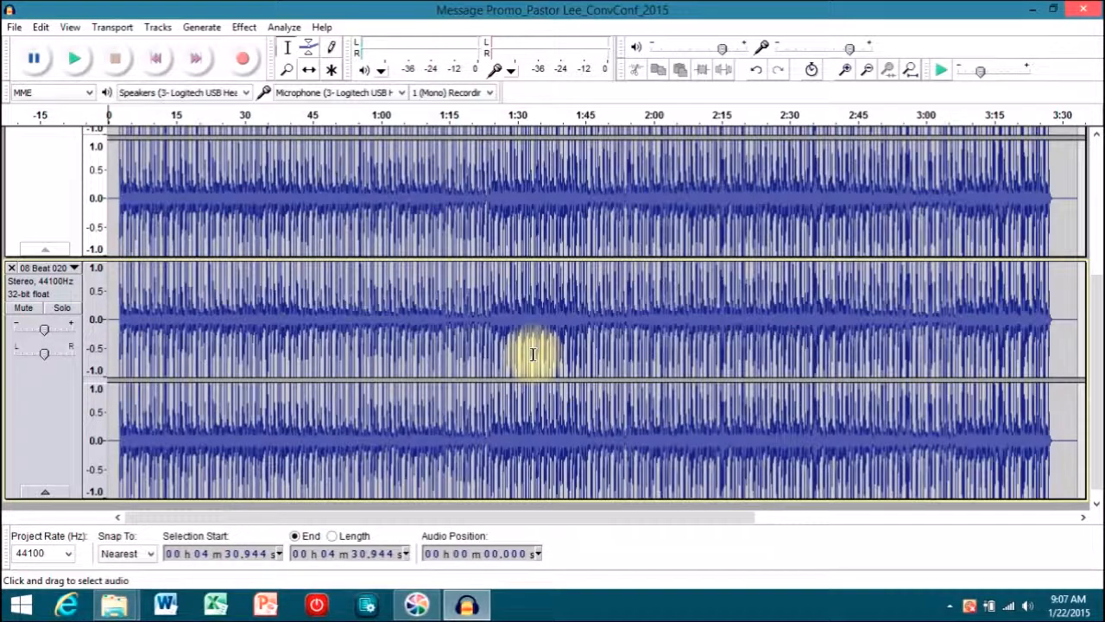
scroll(308, 332, down, 1)
scroll(307, 332, up, 5)
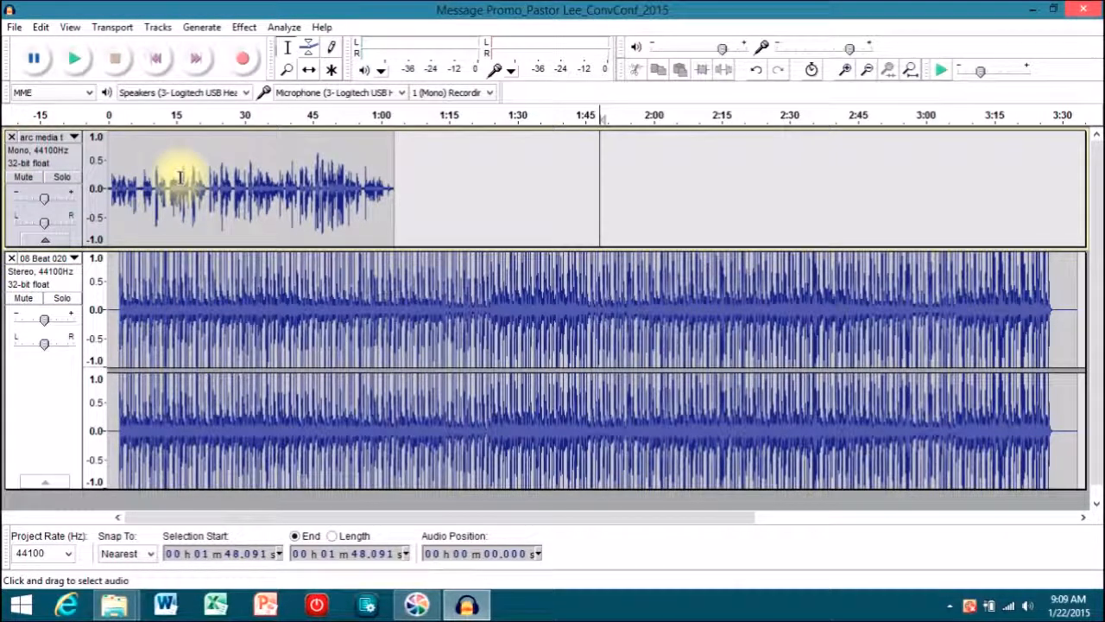
- Mute the talking sample track and play the beat track by itself from shortly before the 0:15 mark, then stop
click(81, 154)
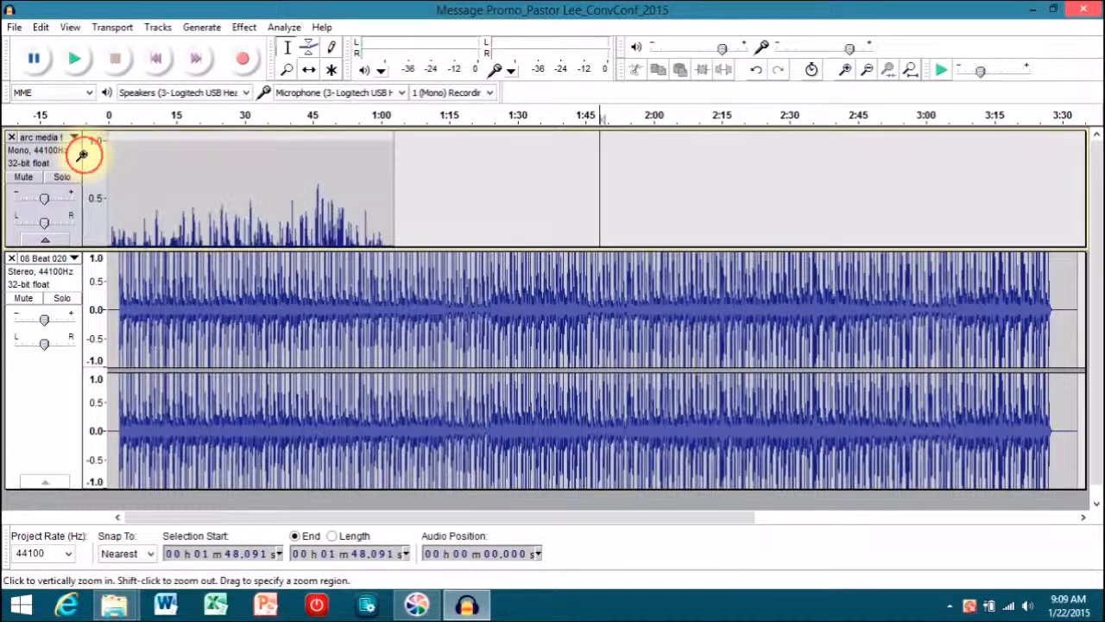
shift+click(81, 153)
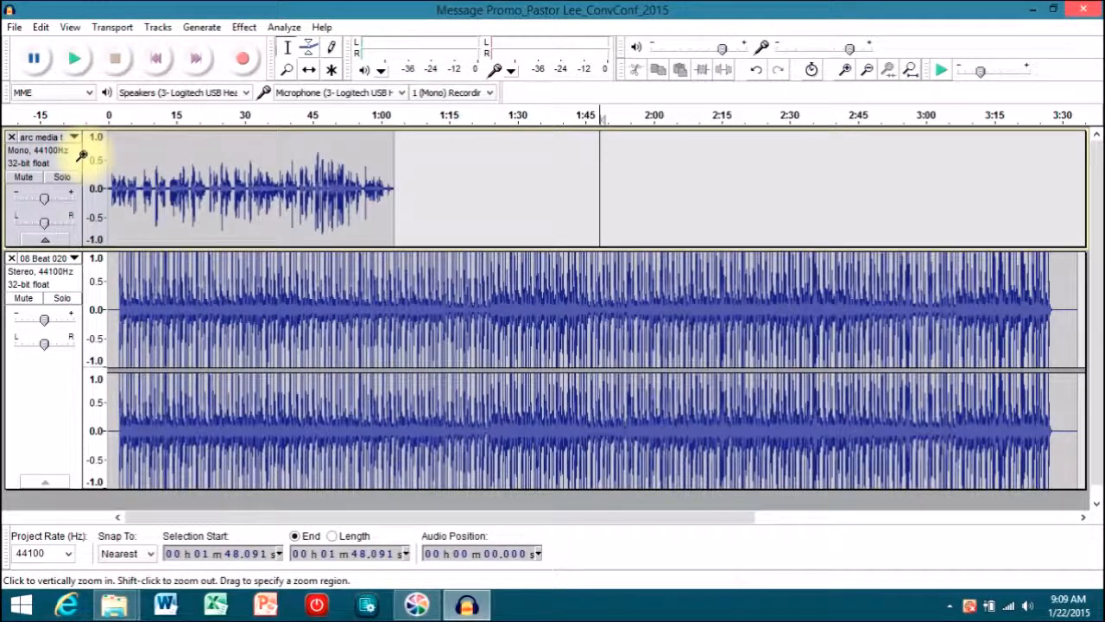
click(23, 178)
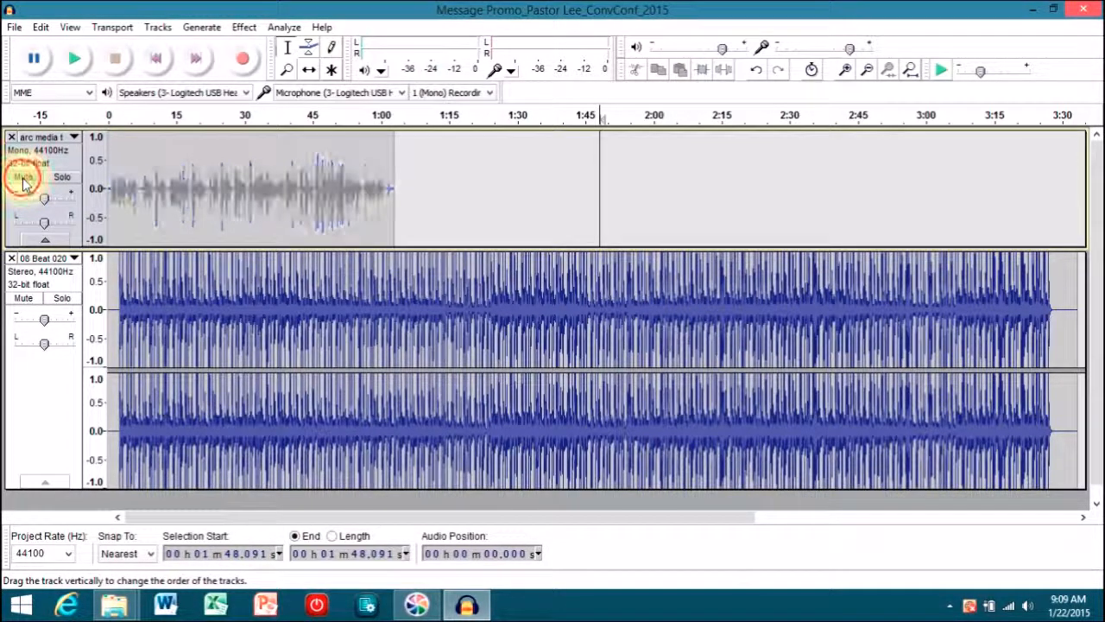
click(160, 117)
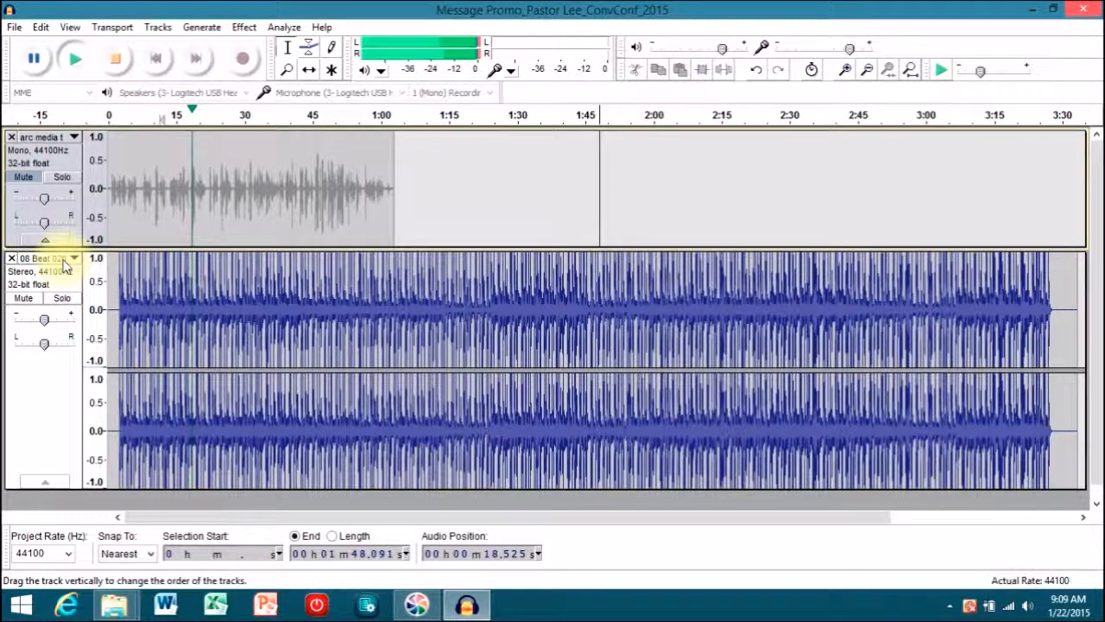
key(space)
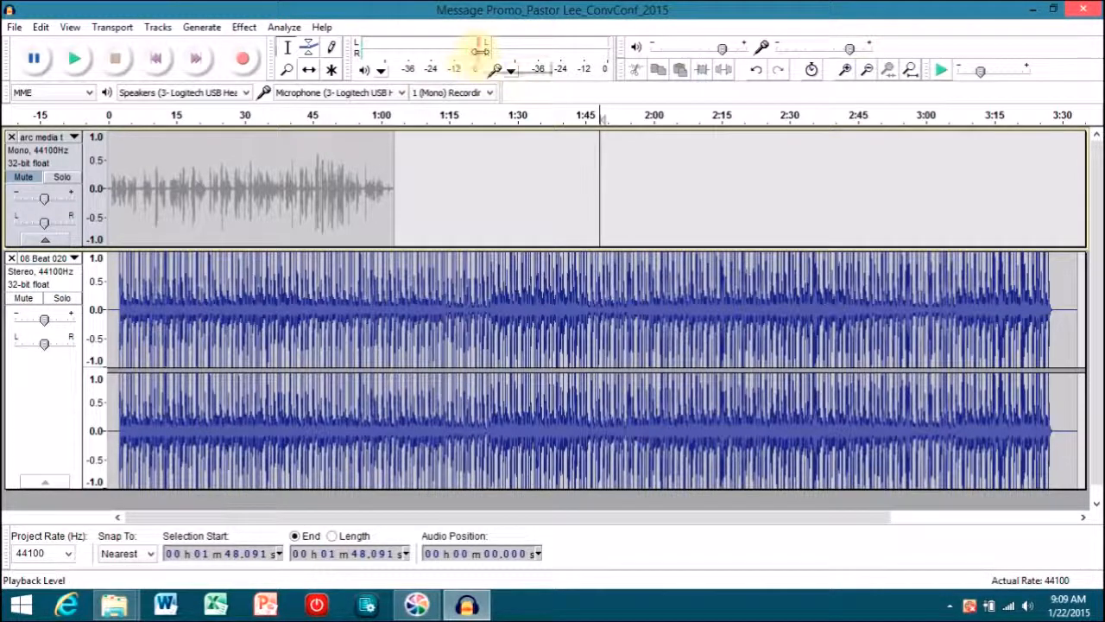
- Lower the beat track's gain slightly and play the project from the beginning to hear the new level
mouse_move(42, 324)
mouse_down()
mouse_move(25, 318)
mouse_move(37, 327)
mouse_up()
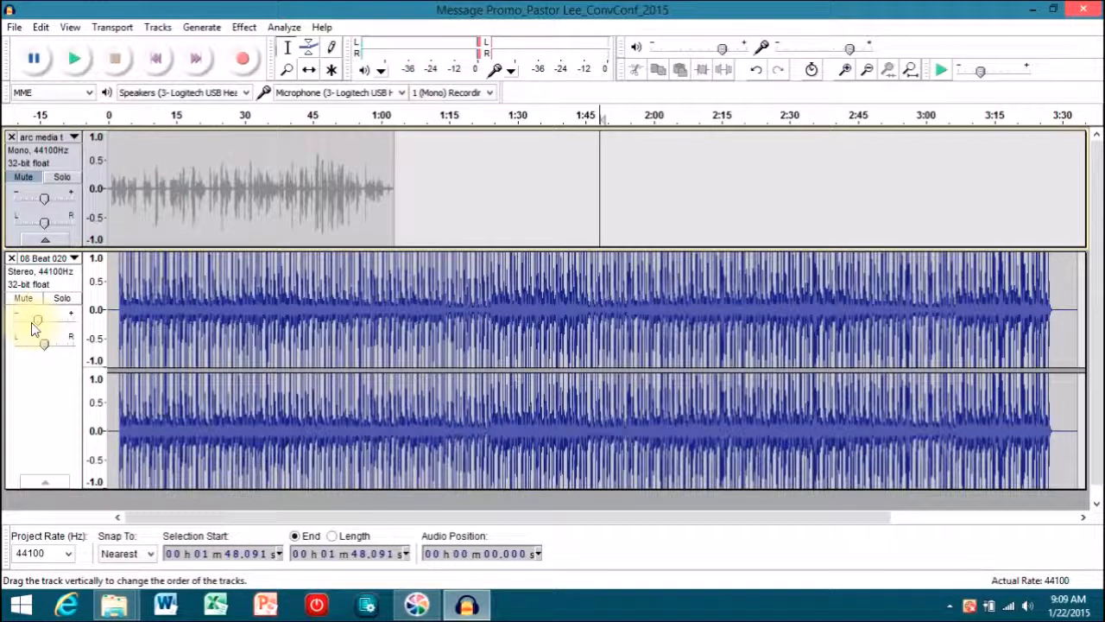
click(181, 121)
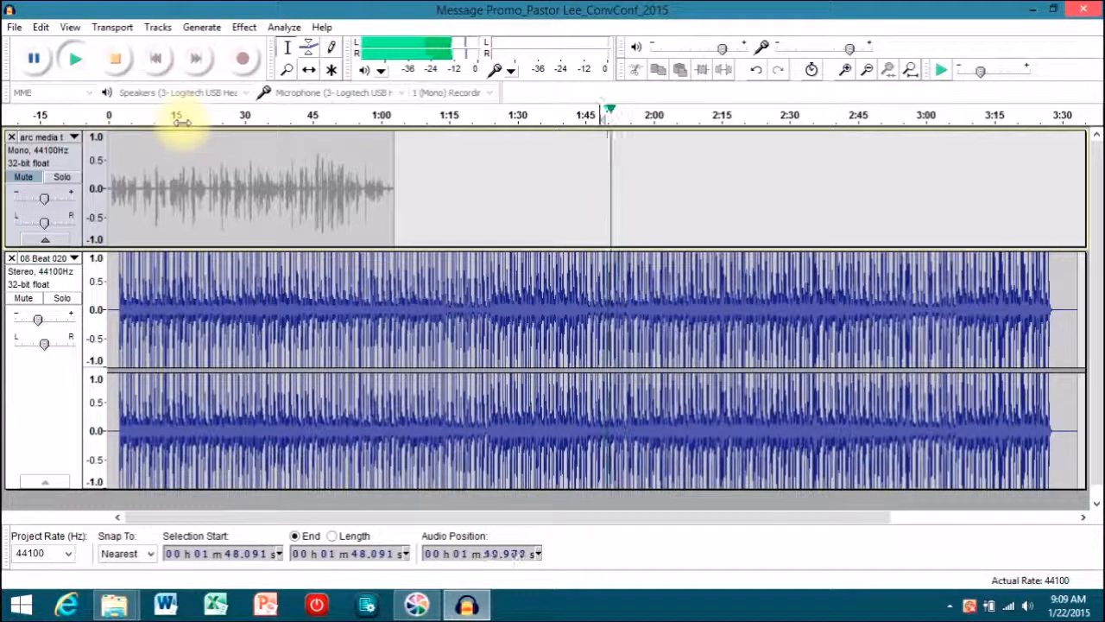
key(space)
click(152, 62)
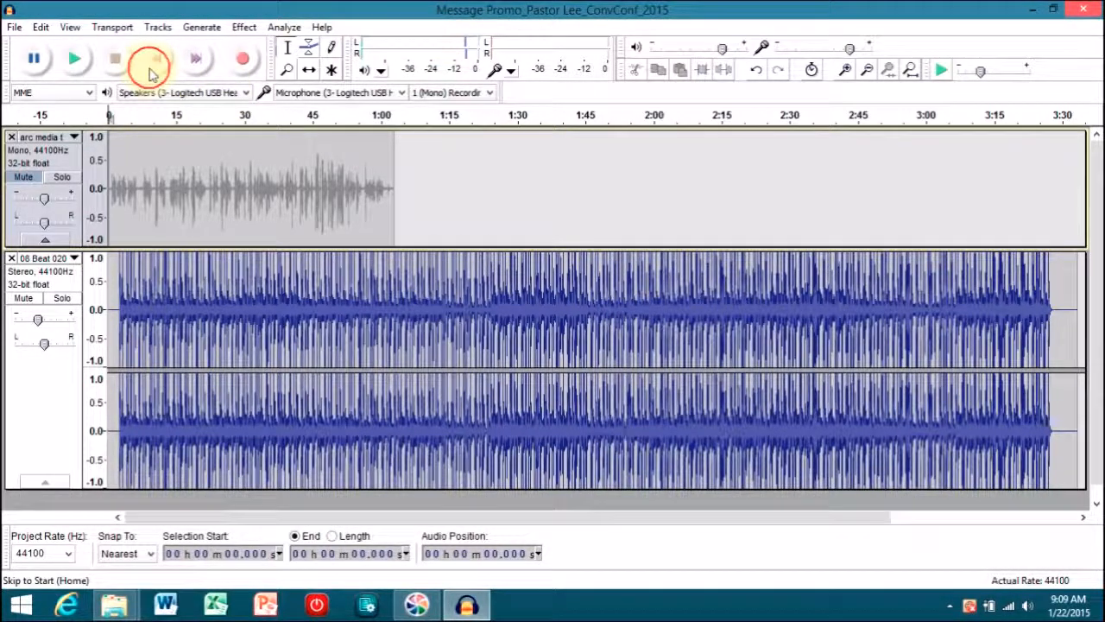
key(space)
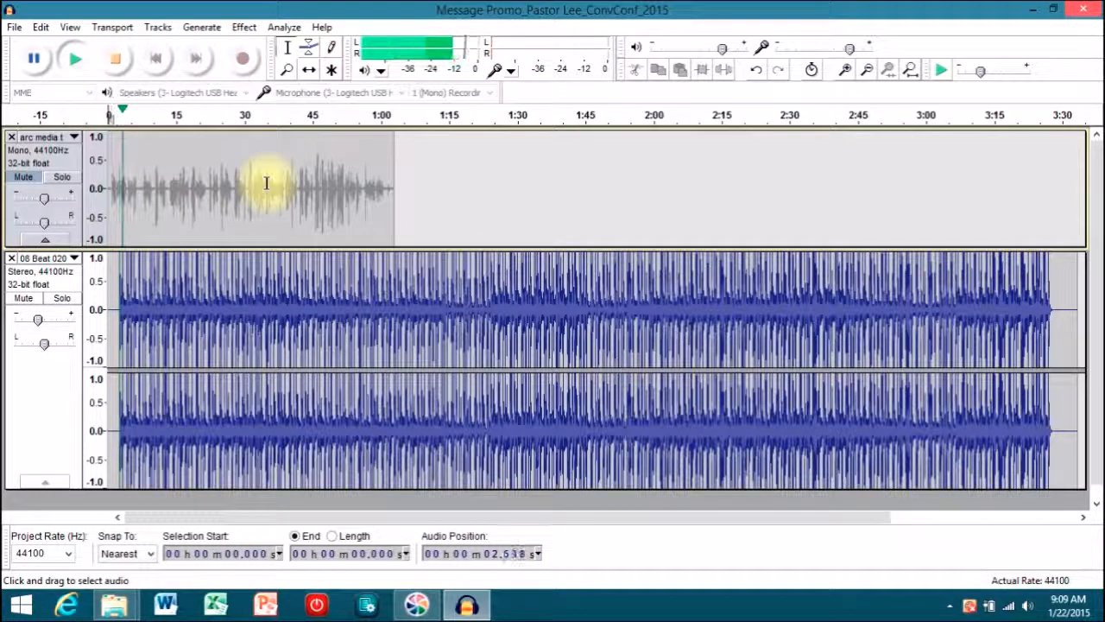
- Stop playback, unmute the talking sample track, and briefly play both tracks together from the beginning
key(space)
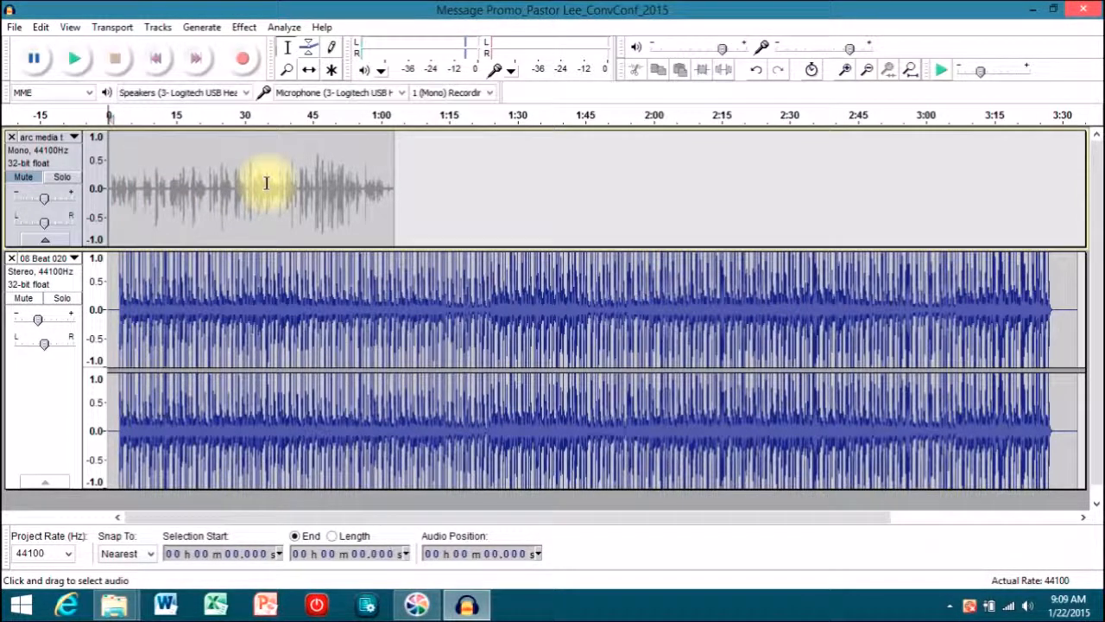
click(25, 179)
key(space)
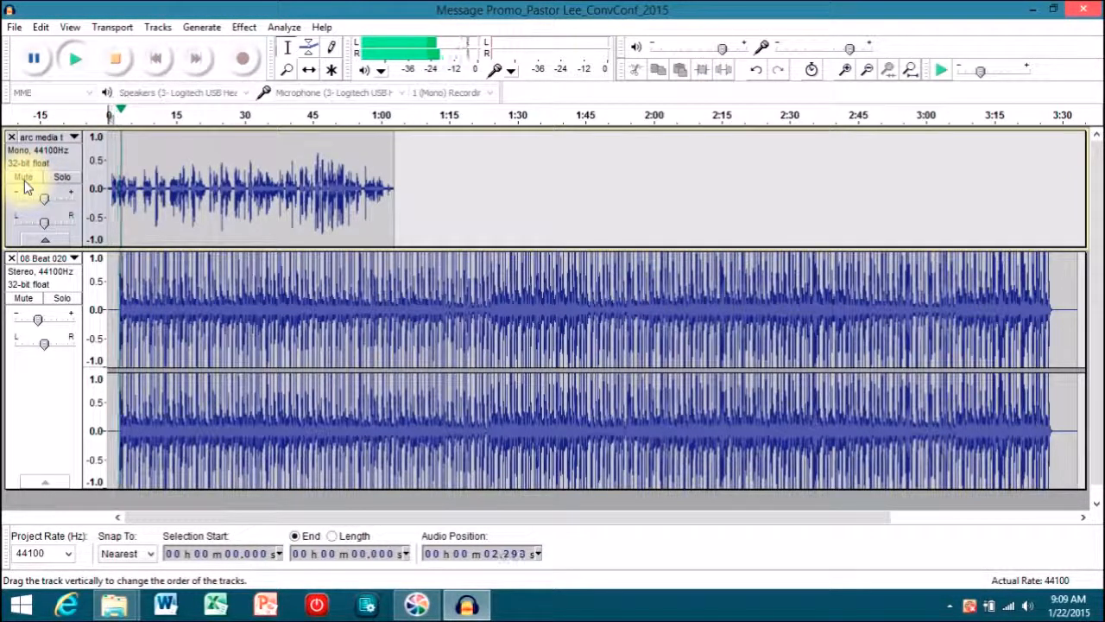
key(space)
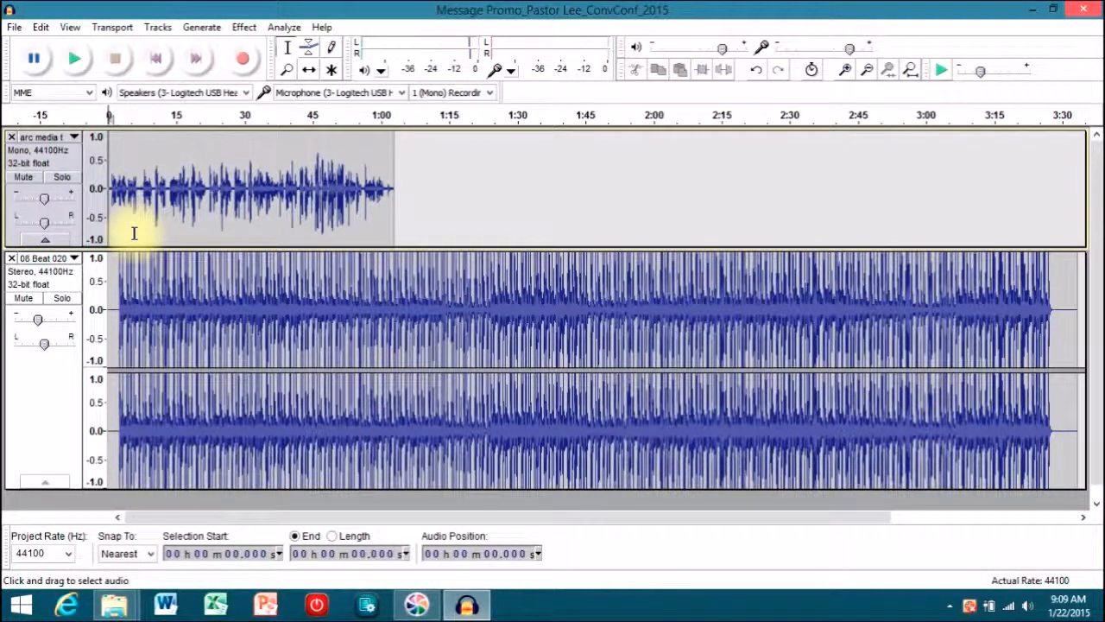
- Solo the talking sample track to hear it alone from the beginning, and restore both tracks to neither soloed nor muted
click(63, 178)
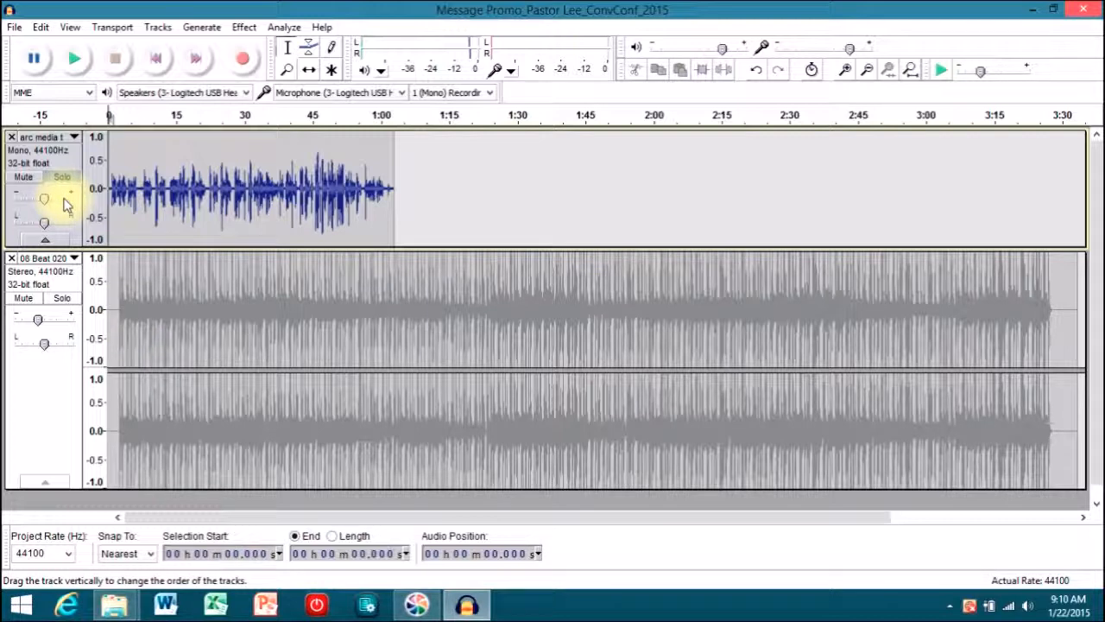
key(space)
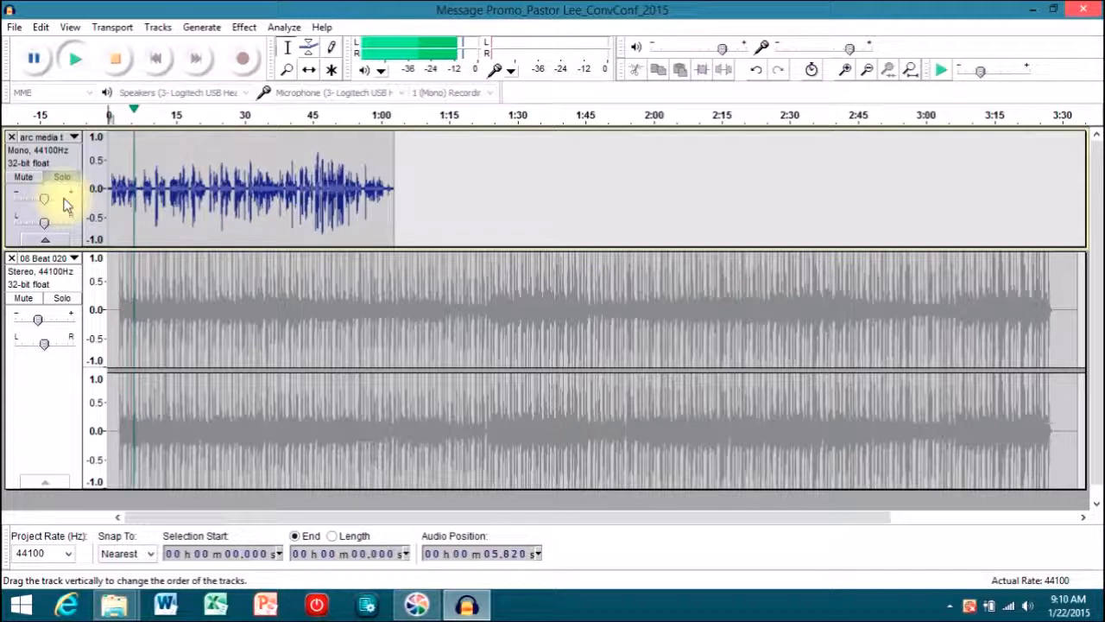
key(space)
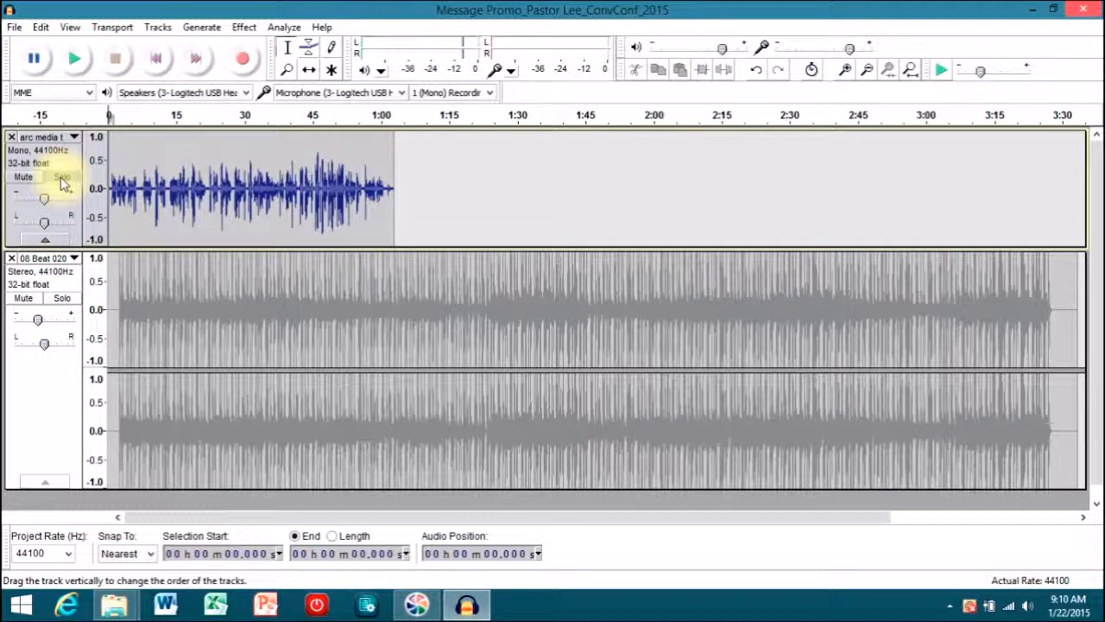
click(27, 178)
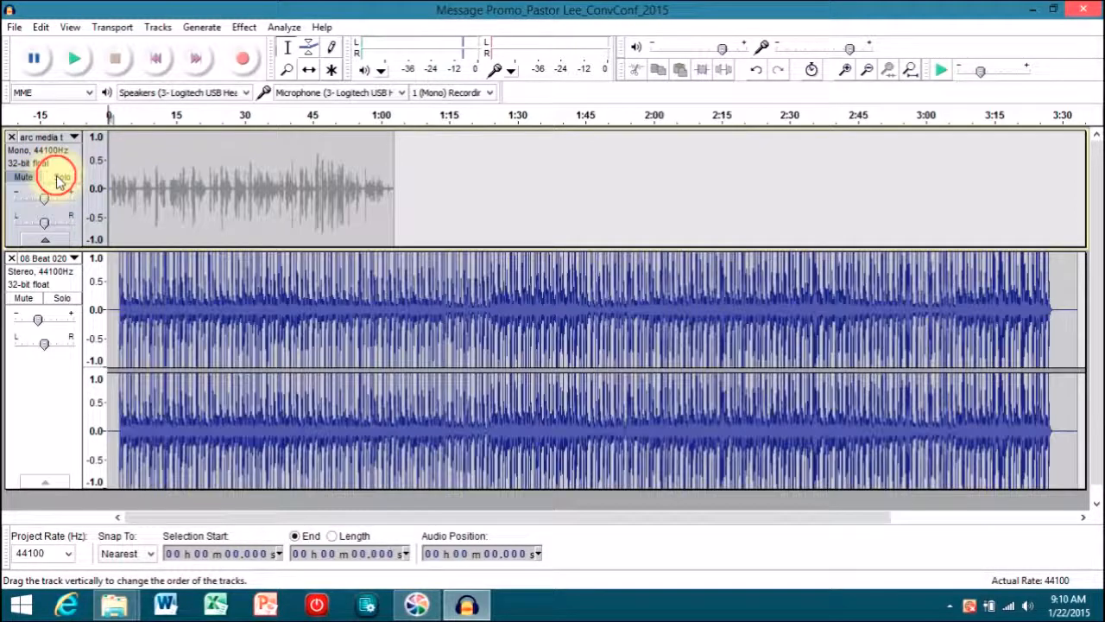
click(25, 180)
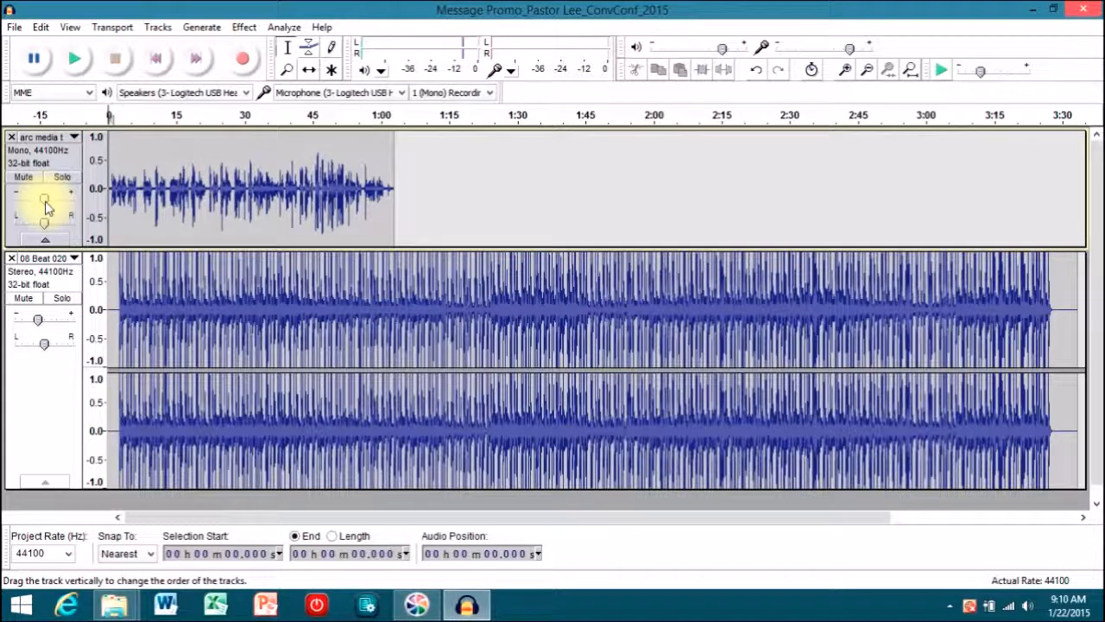
- Try different gain levels on the talking sample track, and leave the gain of both tracks near the middle
mouse_move(45, 200)
mouse_down()
mouse_move(14, 204)
mouse_move(46, 206)
mouse_up()
double_click(48, 201)
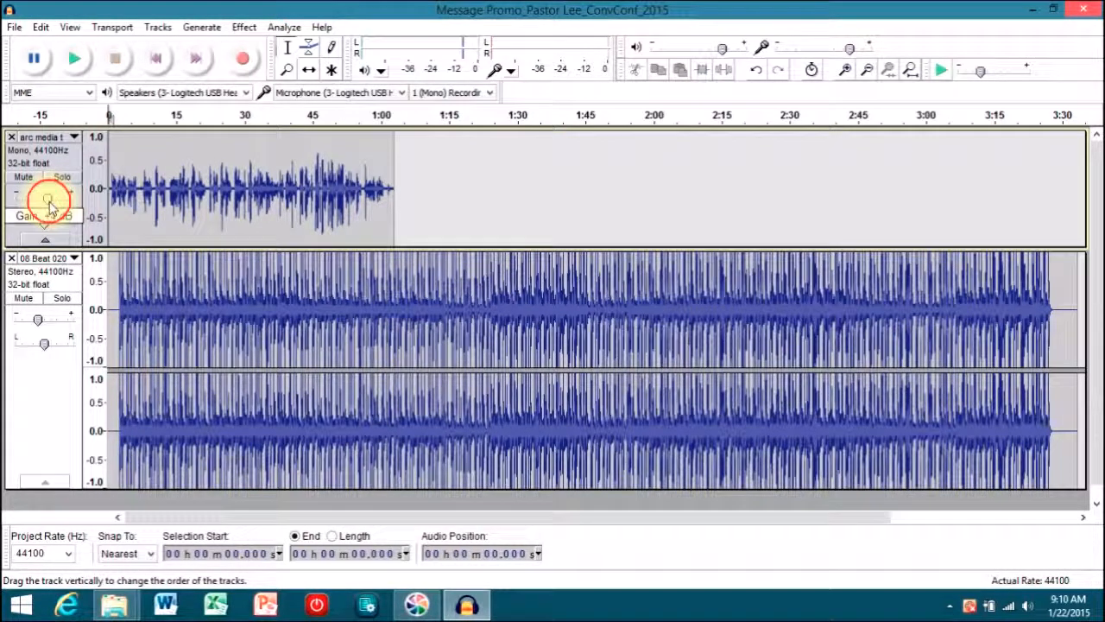
drag(49, 203, 79, 214)
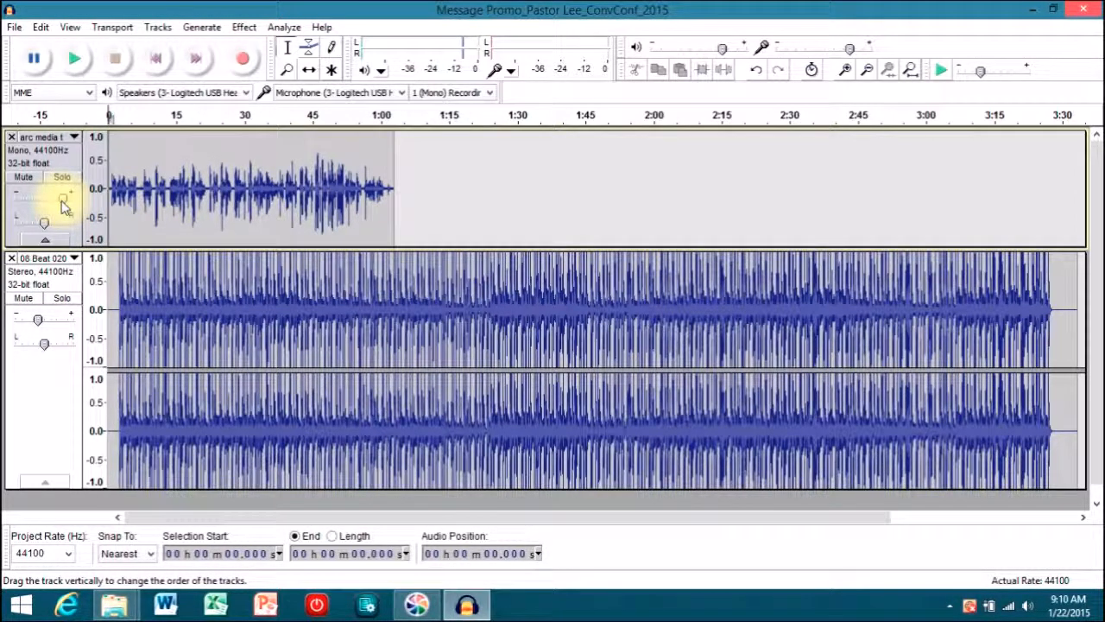
drag(62, 202, 45, 201)
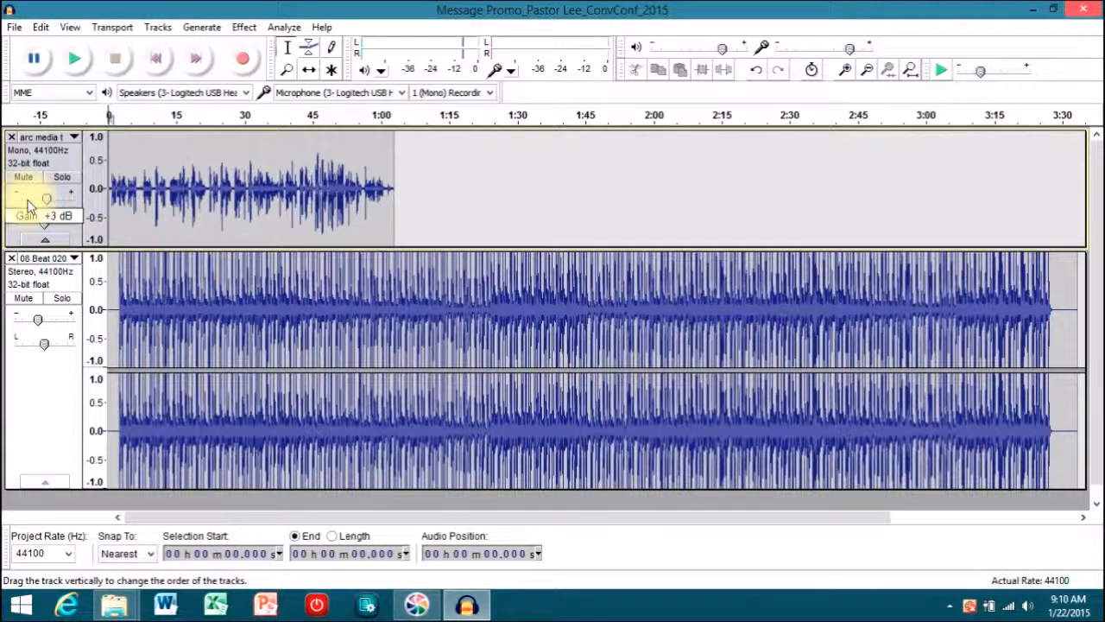
drag(25, 199, 73, 218)
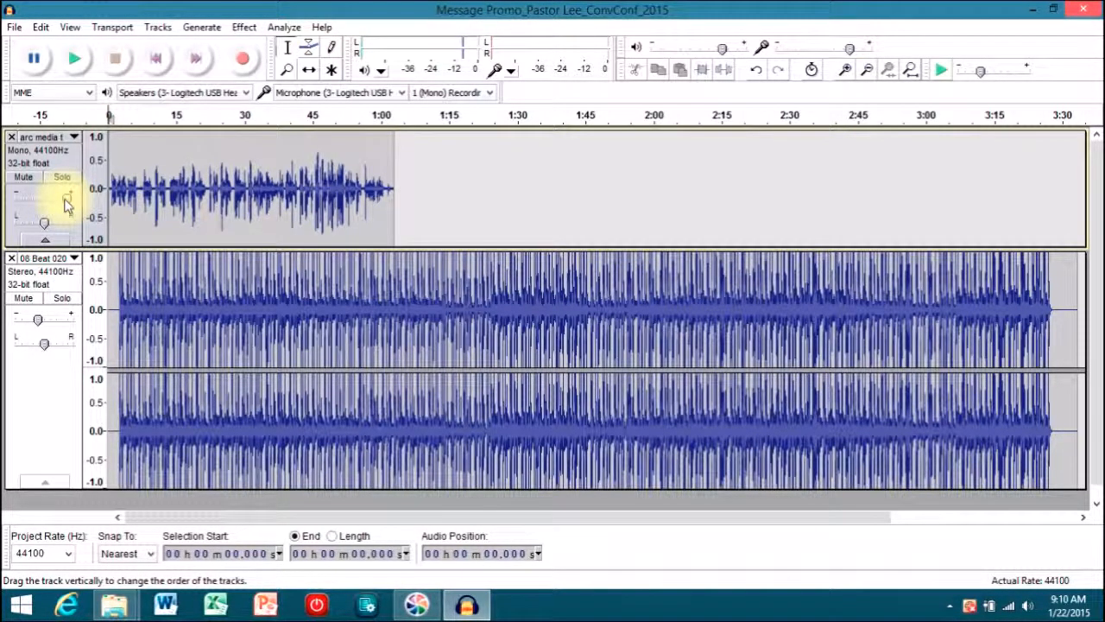
click(67, 204)
click(39, 322)
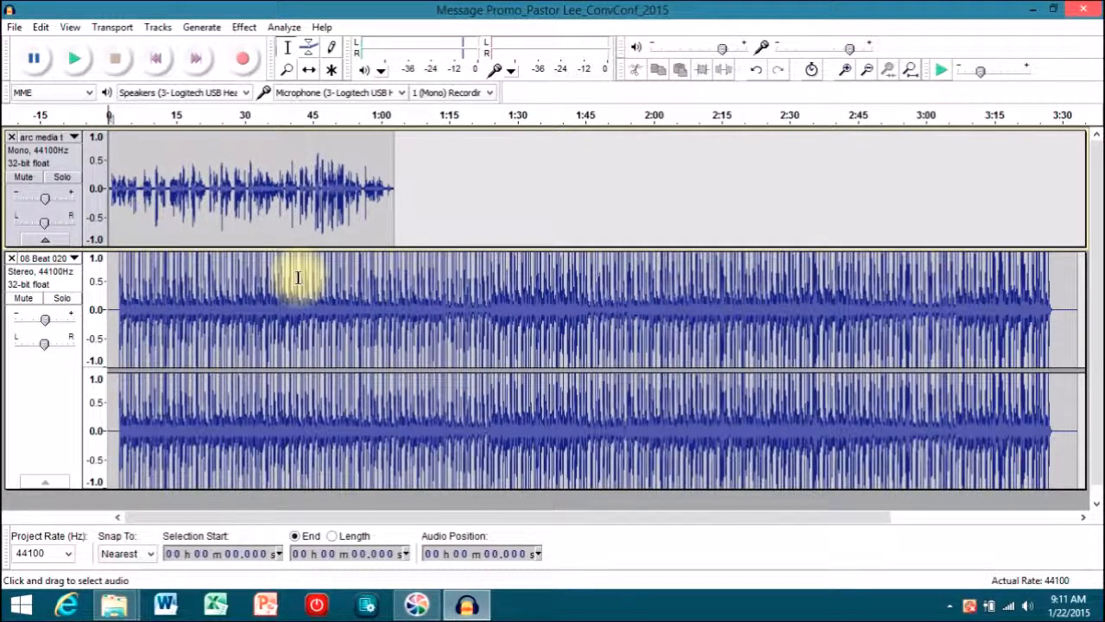
- Open the talking sample track's name for editing and accept it without changes
click(43, 137)
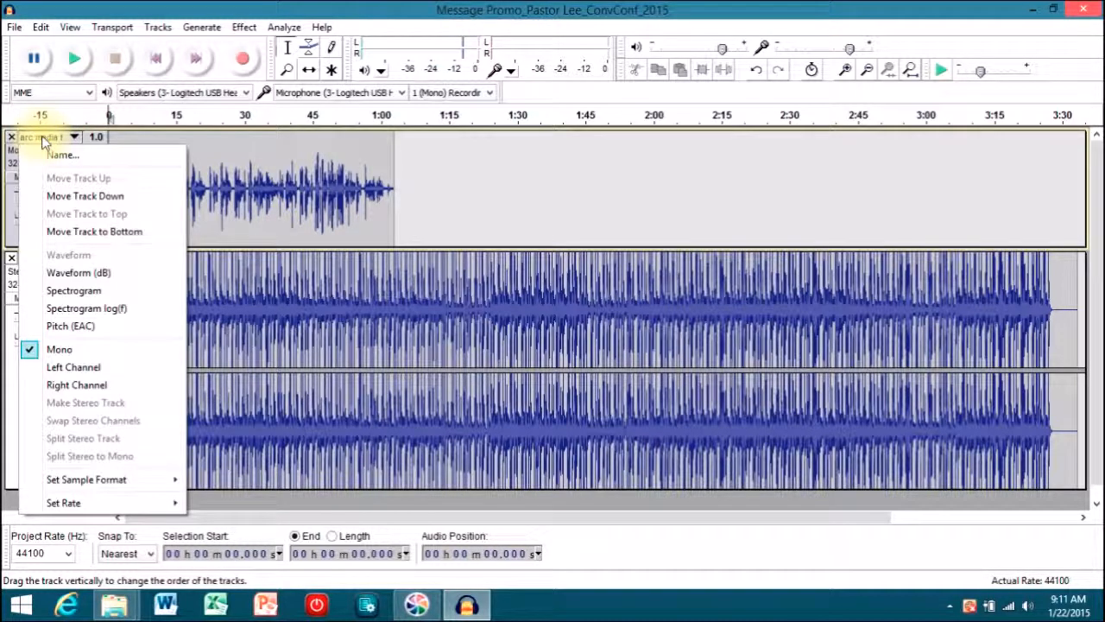
click(61, 156)
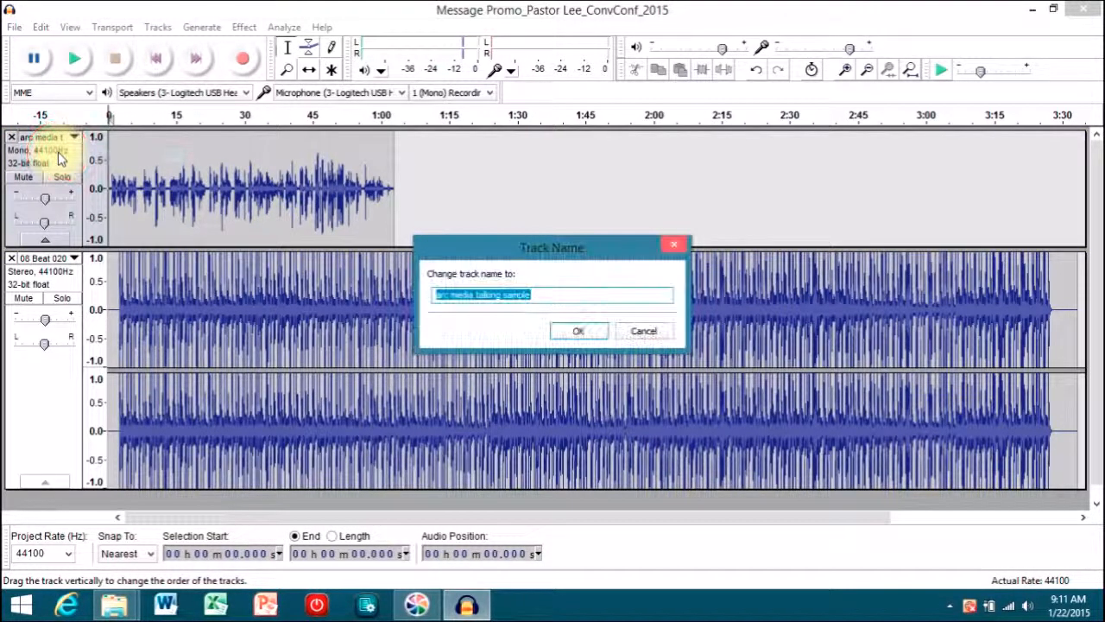
click(577, 329)
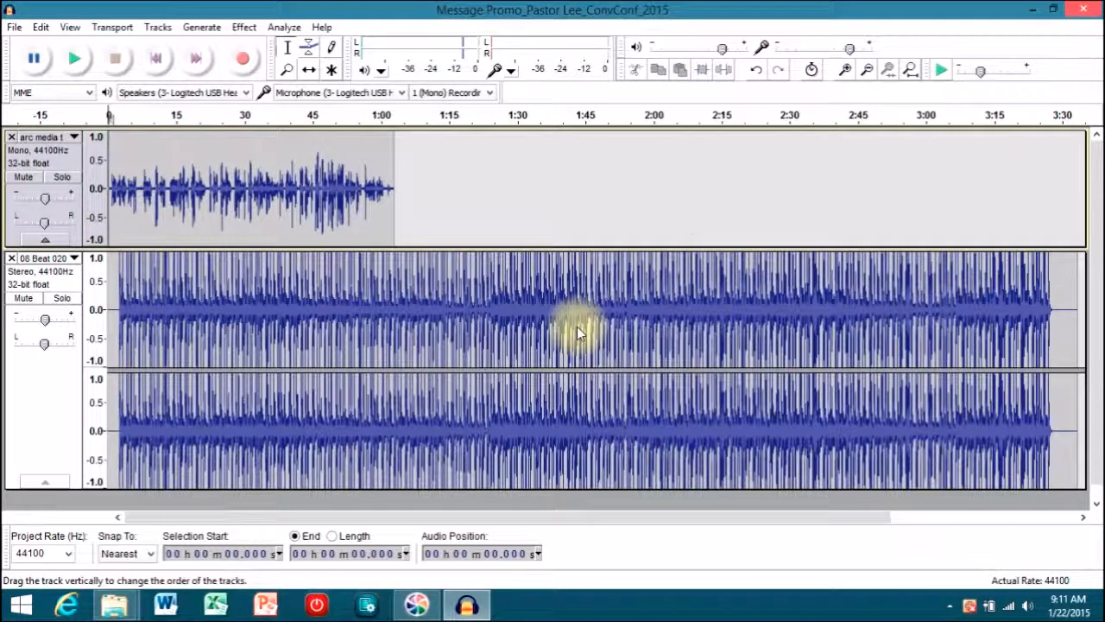
- Move the talking sample track down below the beat track and back up above it
click(75, 136)
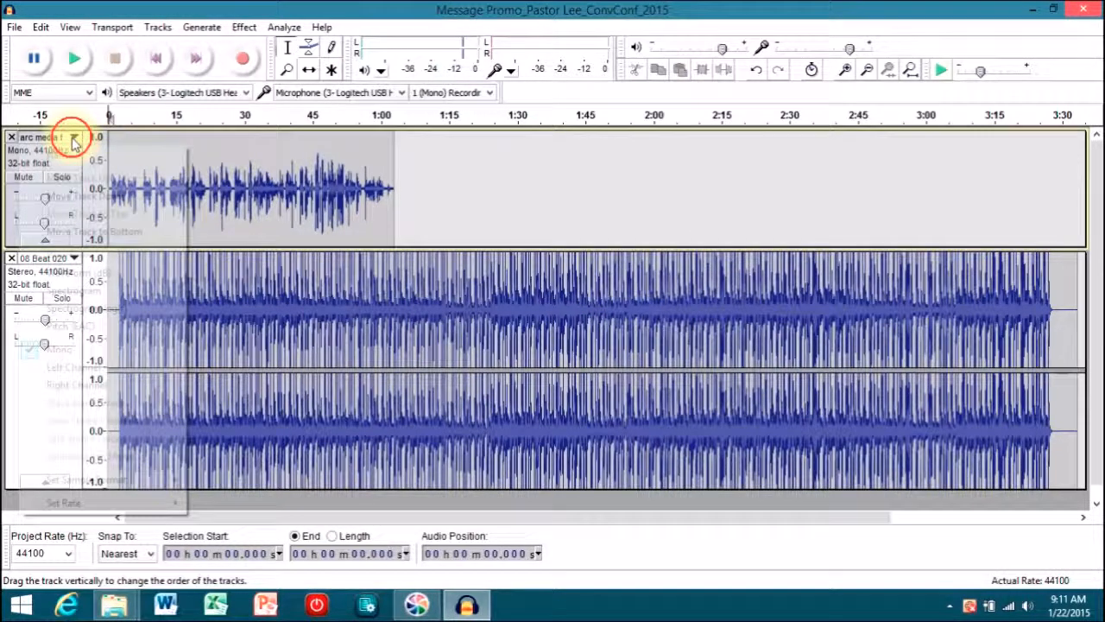
click(86, 196)
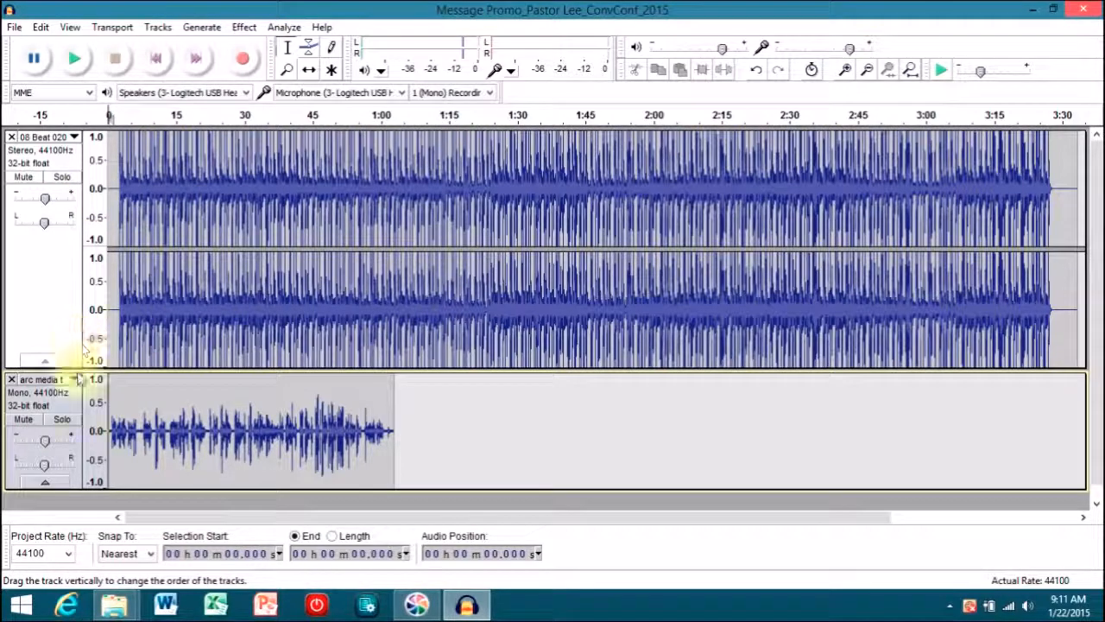
click(76, 380)
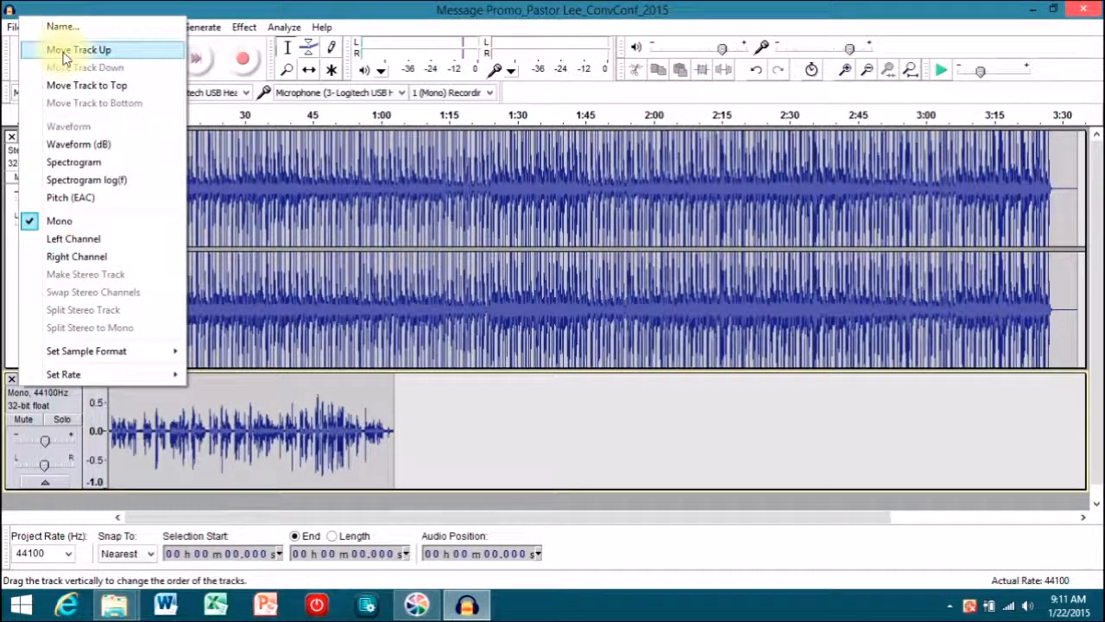
click(61, 50)
- Look over the talking sample track's display, channel and sample rate options without changing any
click(74, 136)
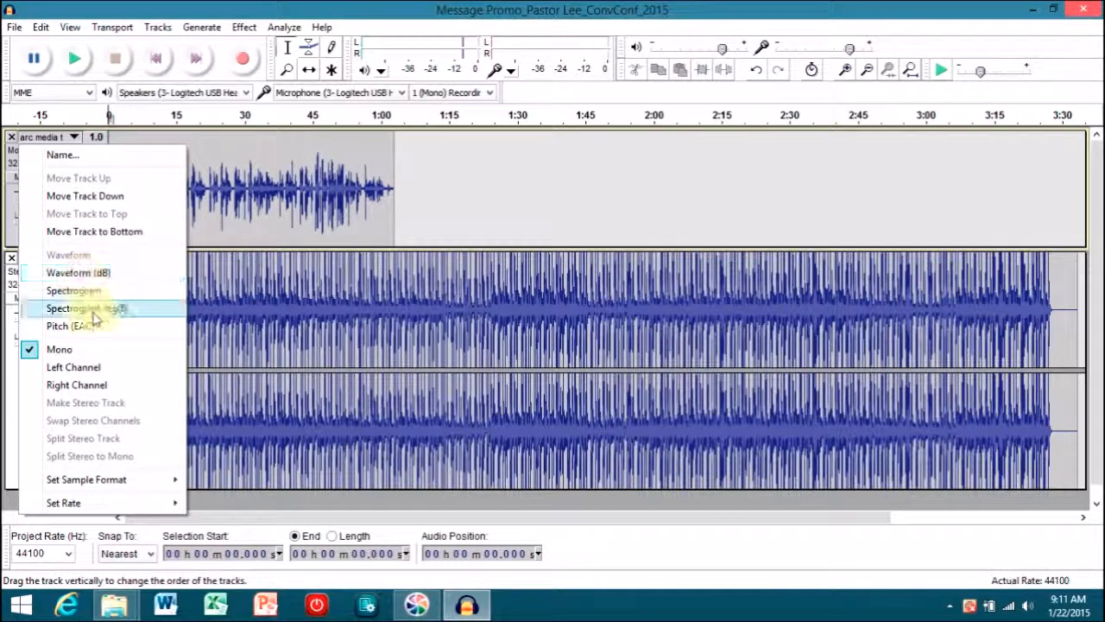
mouse_move(172, 504)
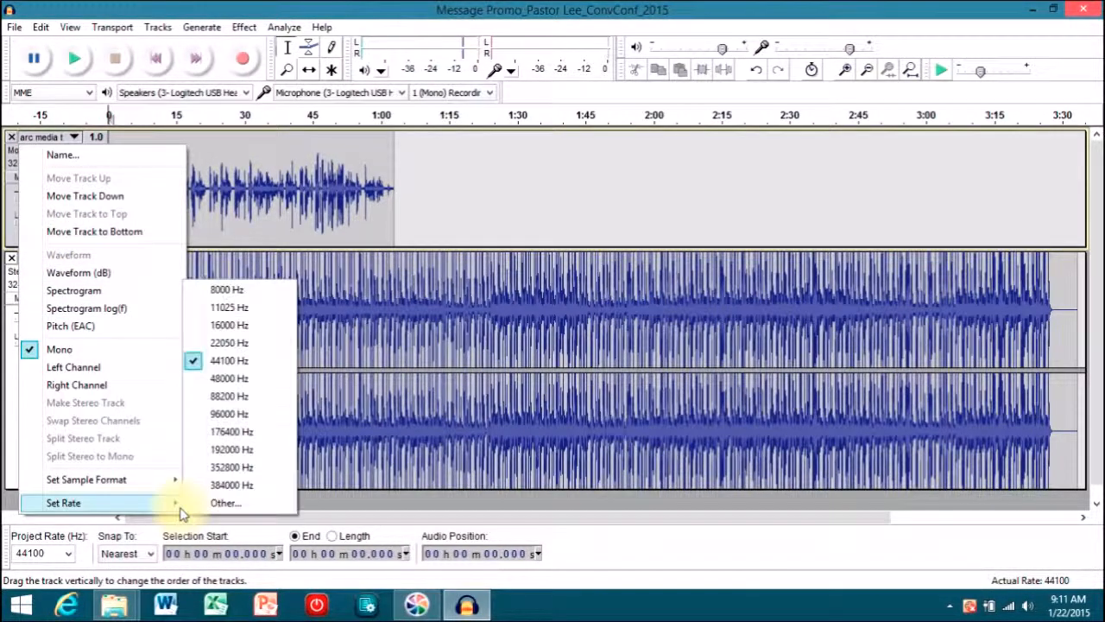
click(450, 184)
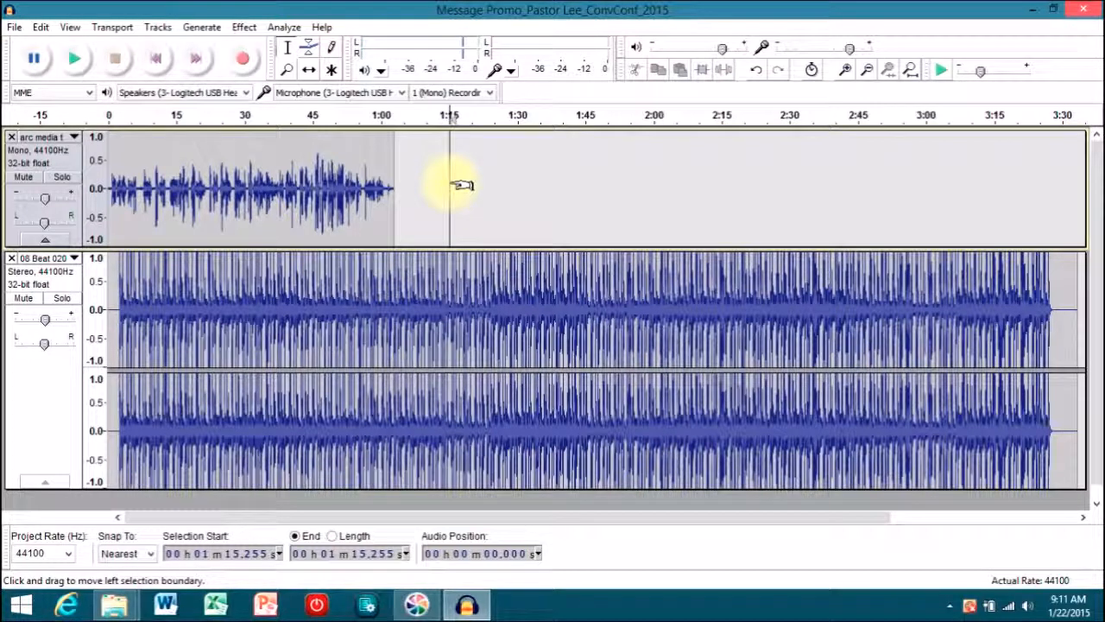
- Select the talking sample track's audio from about 1:04 back to the start, mute the beat track, and copy the selection
click(400, 192)
drag(378, 187, 109, 164)
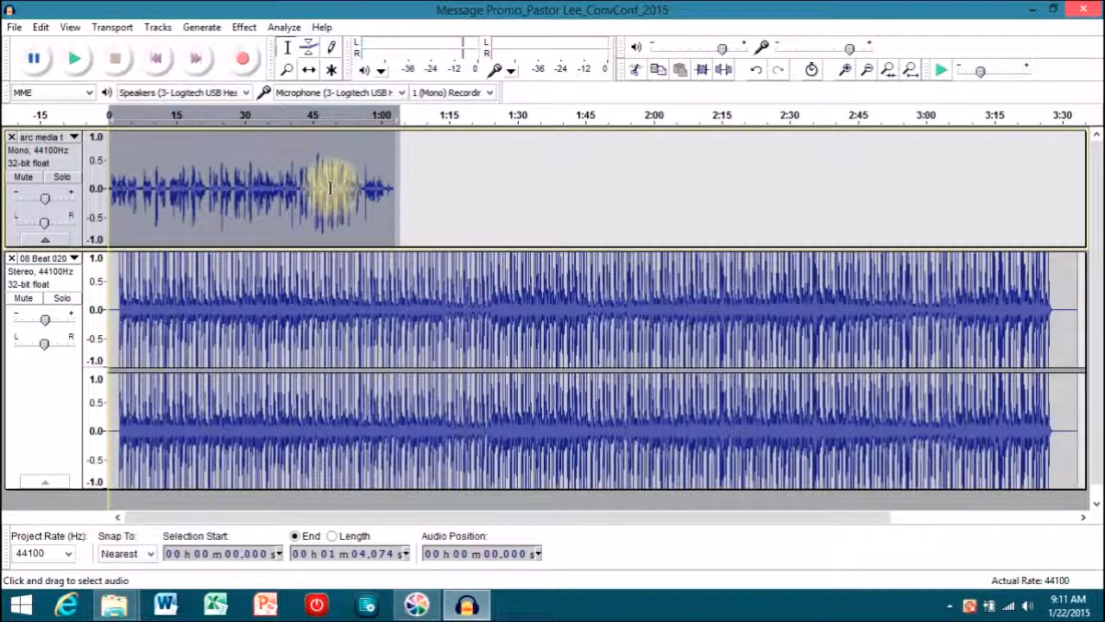
click(29, 299)
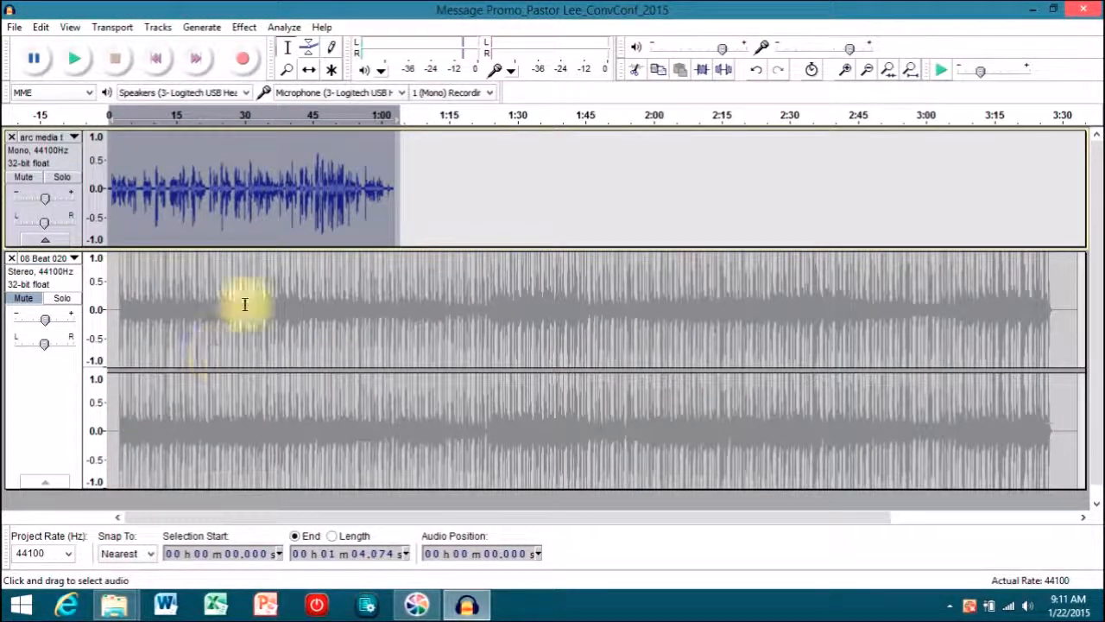
scroll(259, 303, down, 1)
scroll(297, 304, up, 1)
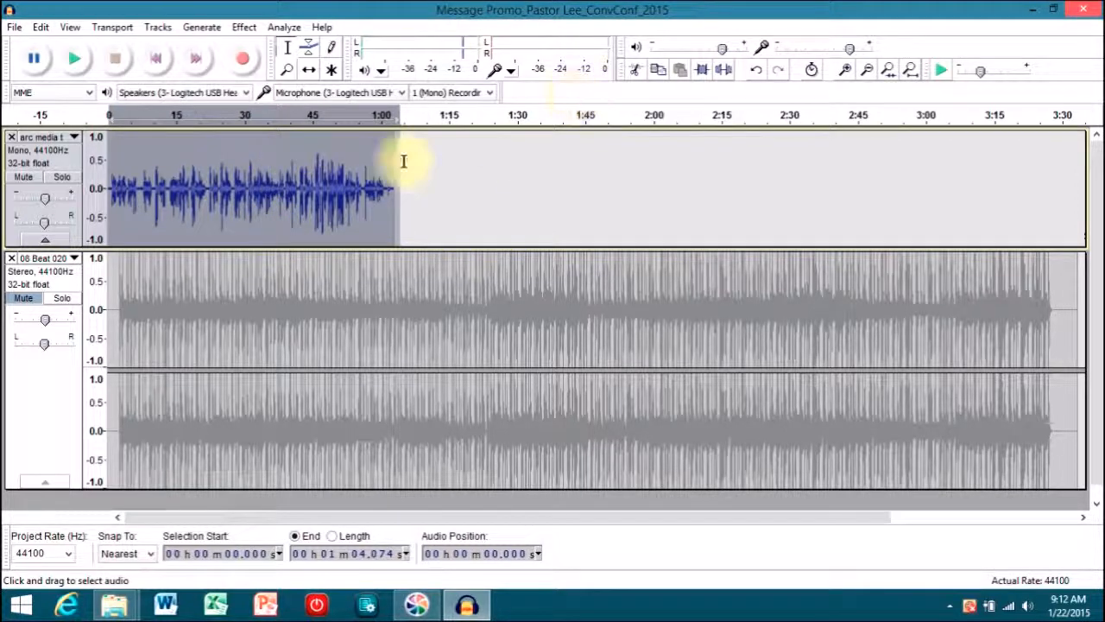
click(659, 74)
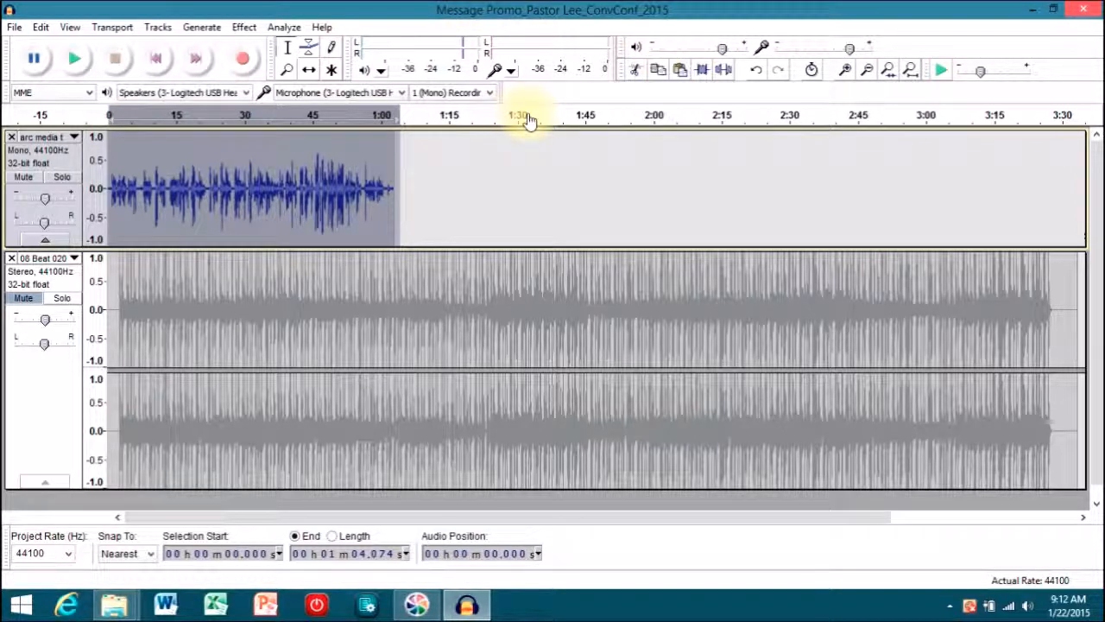
- Place the cursor at about 1:35 in the talking sample track, briefly play from past 1:45, and stop
click(541, 158)
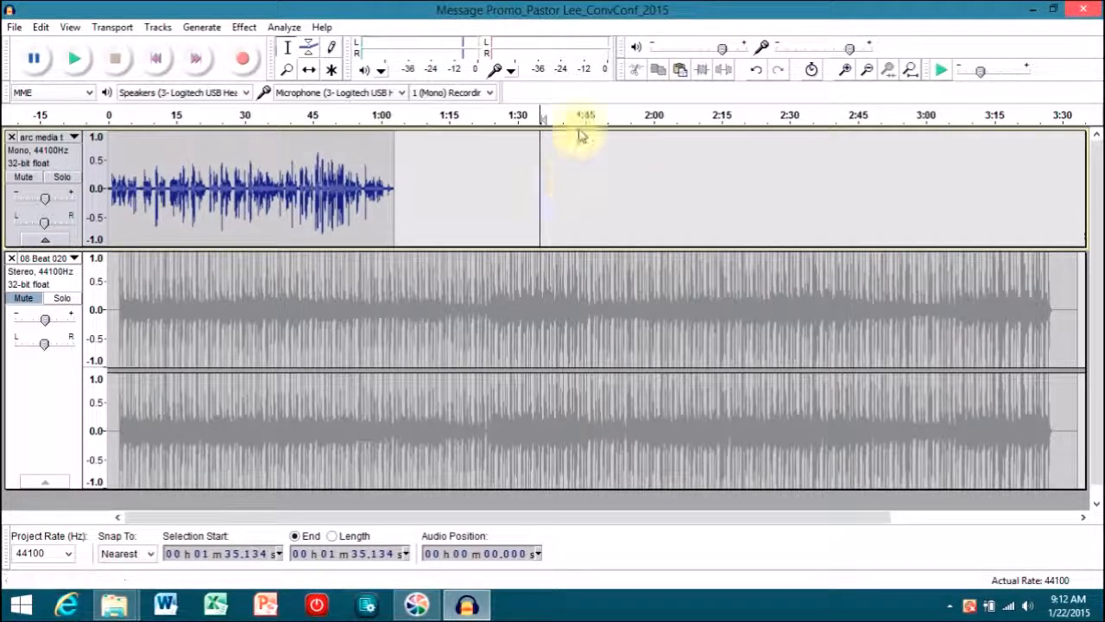
click(624, 128)
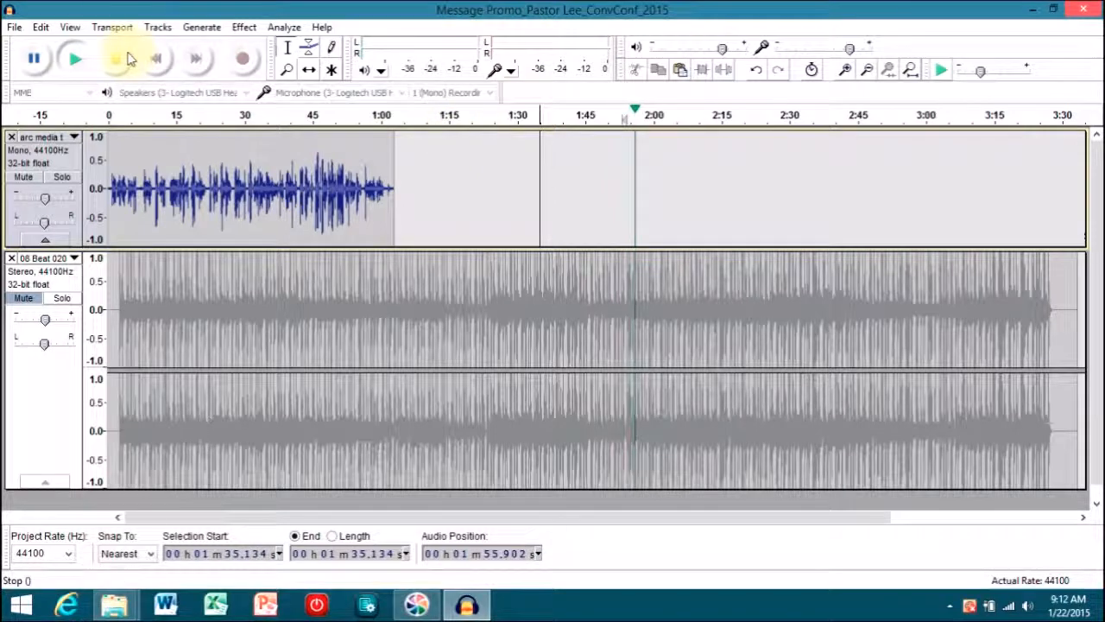
click(158, 60)
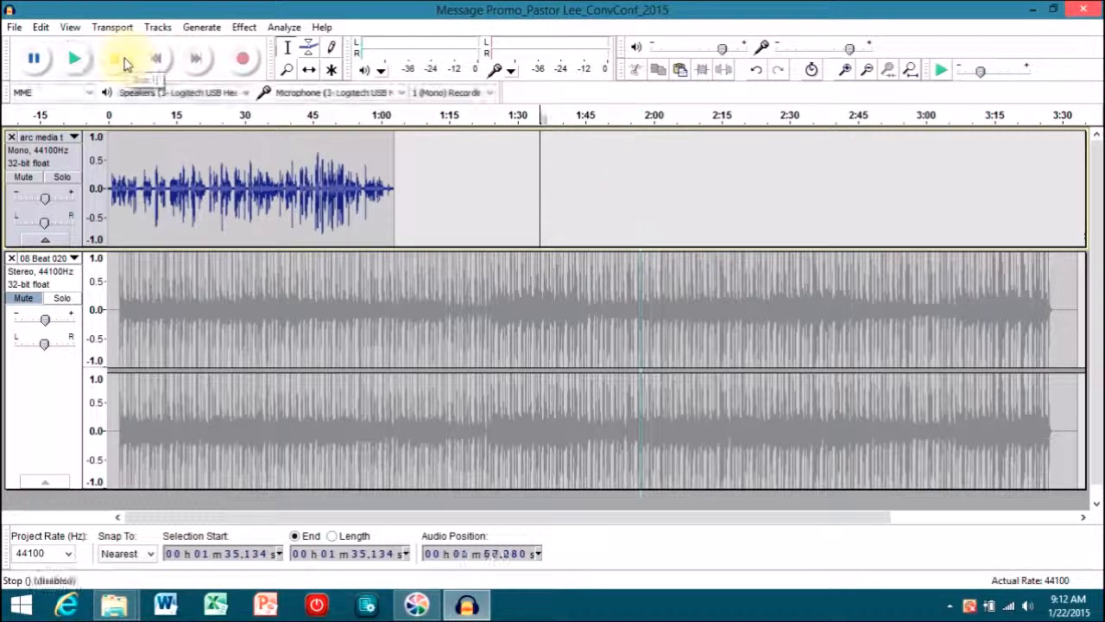
click(583, 181)
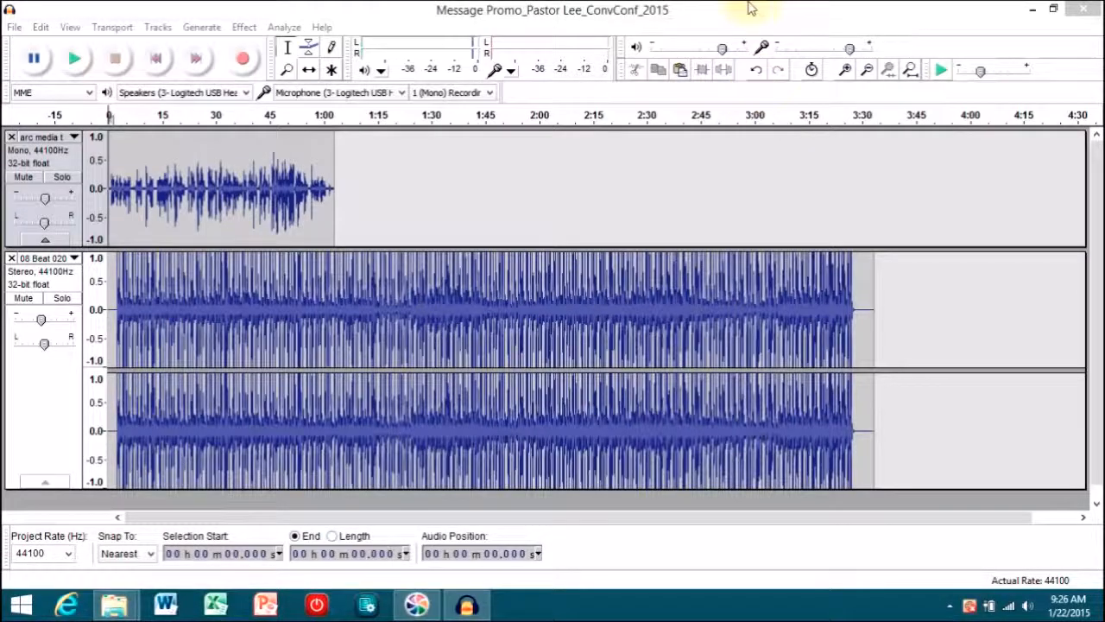
- Zoom in on the beginning of both tracks, and zoom back out until about 2:15 of the timeline fits
click(725, 16)
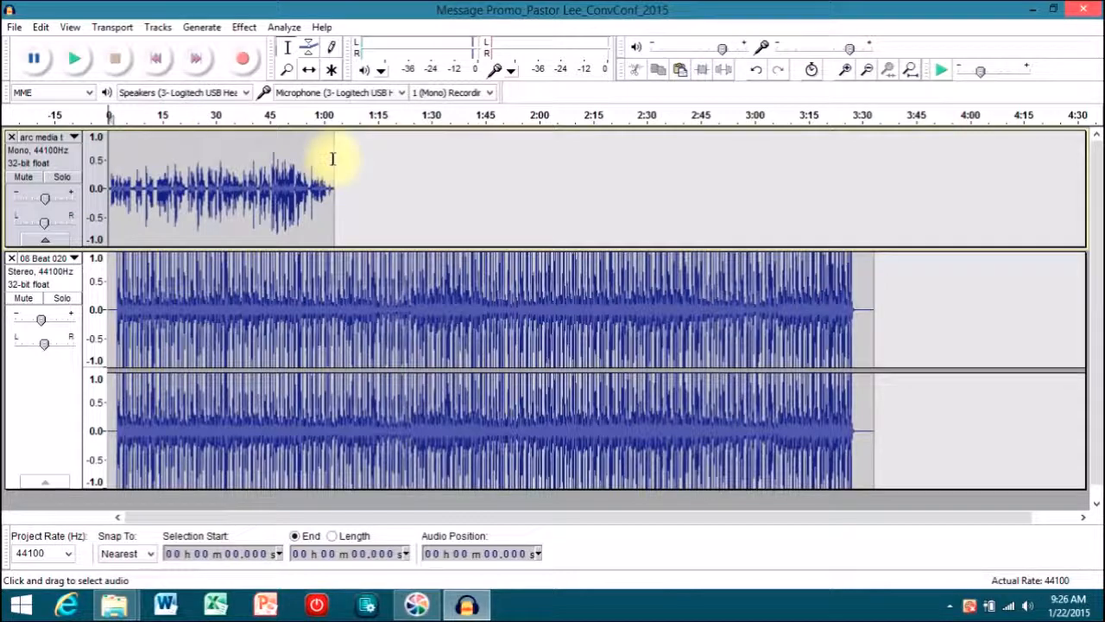
triple_click(843, 73)
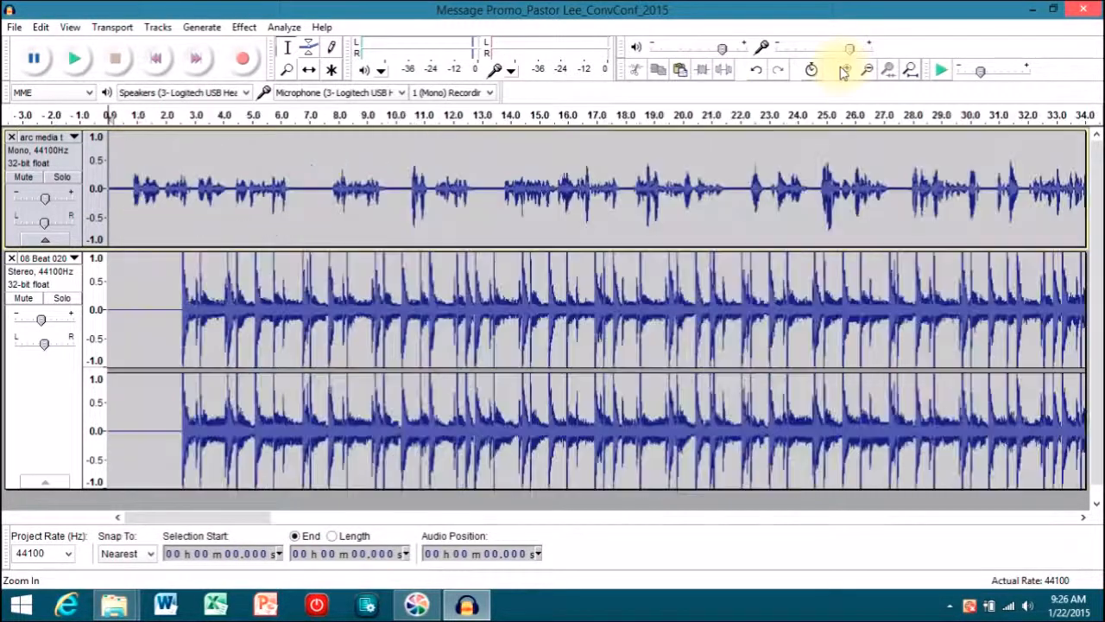
click(868, 73)
click(868, 73)
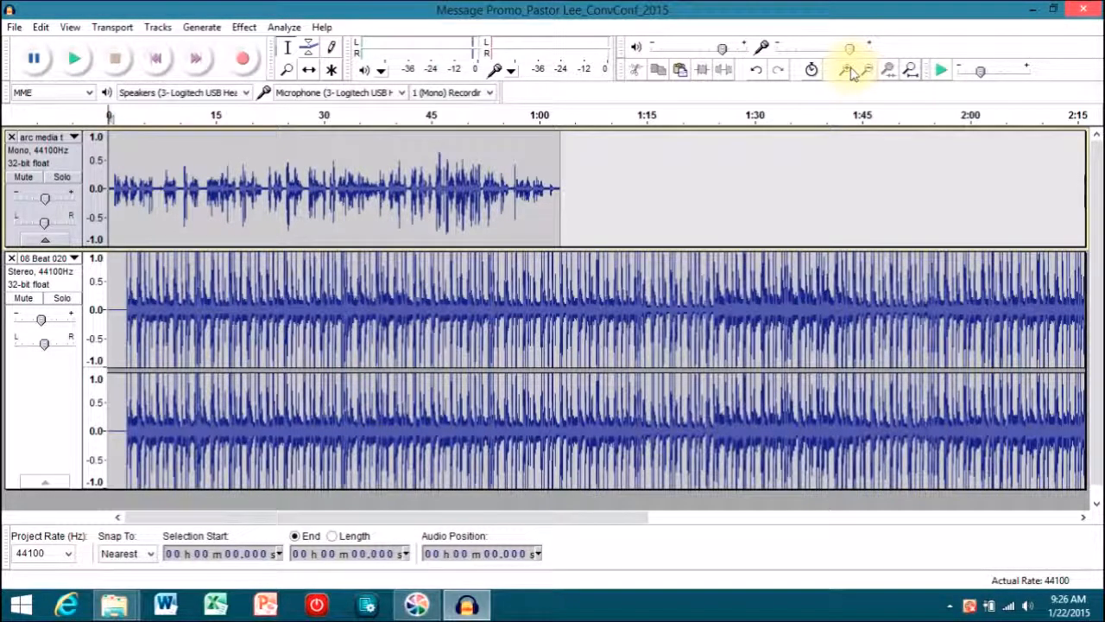
- Solo the talking sample track and briefly play it from about 0:12
click(72, 179)
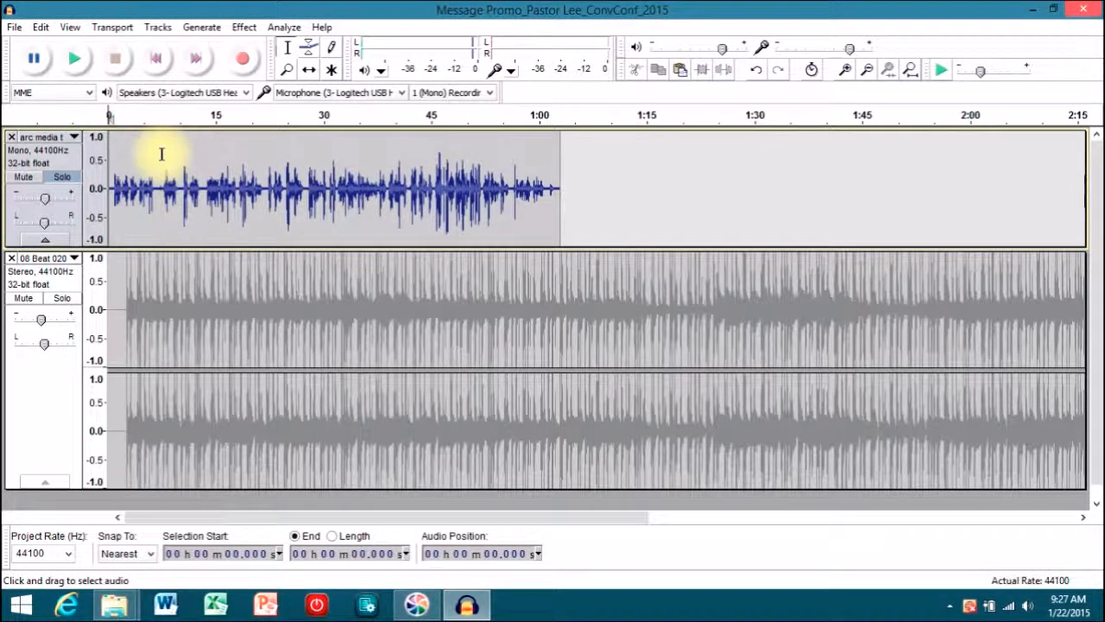
click(193, 171)
key(space)
key(space)
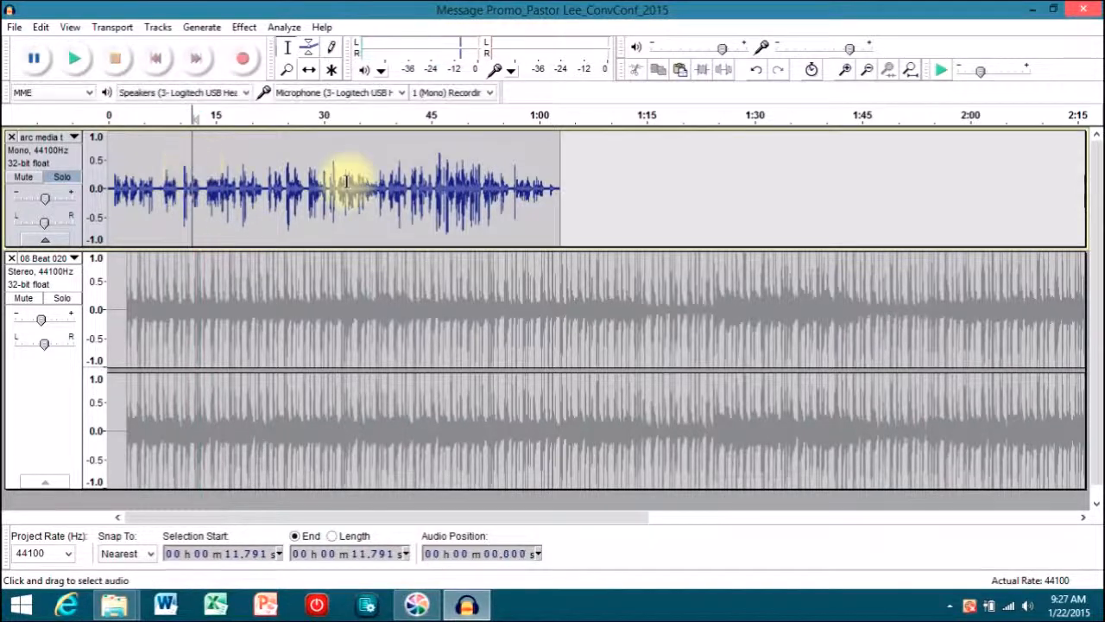
- Briefly play the soloed talking sample track from about 0:33, stop playback, and turn off its solo
click(346, 181)
key(space)
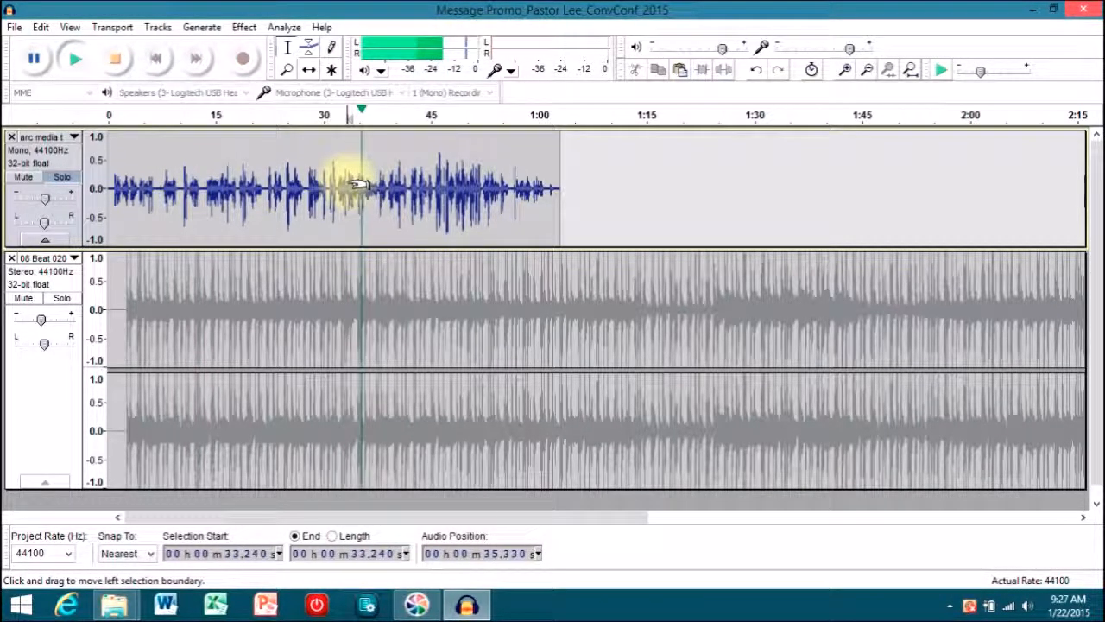
key(space)
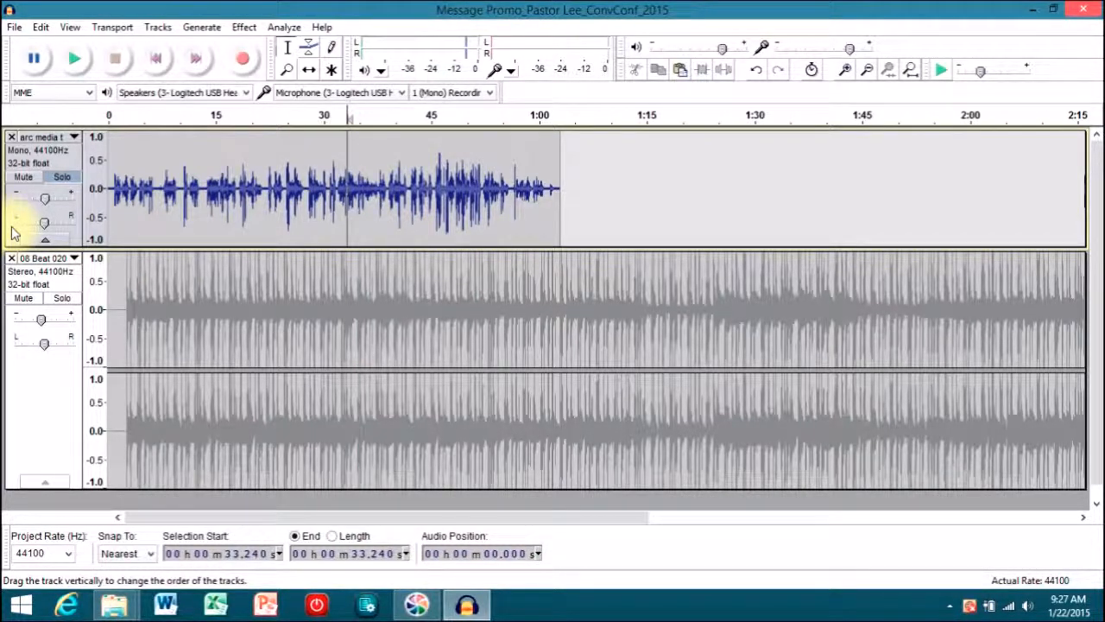
click(57, 185)
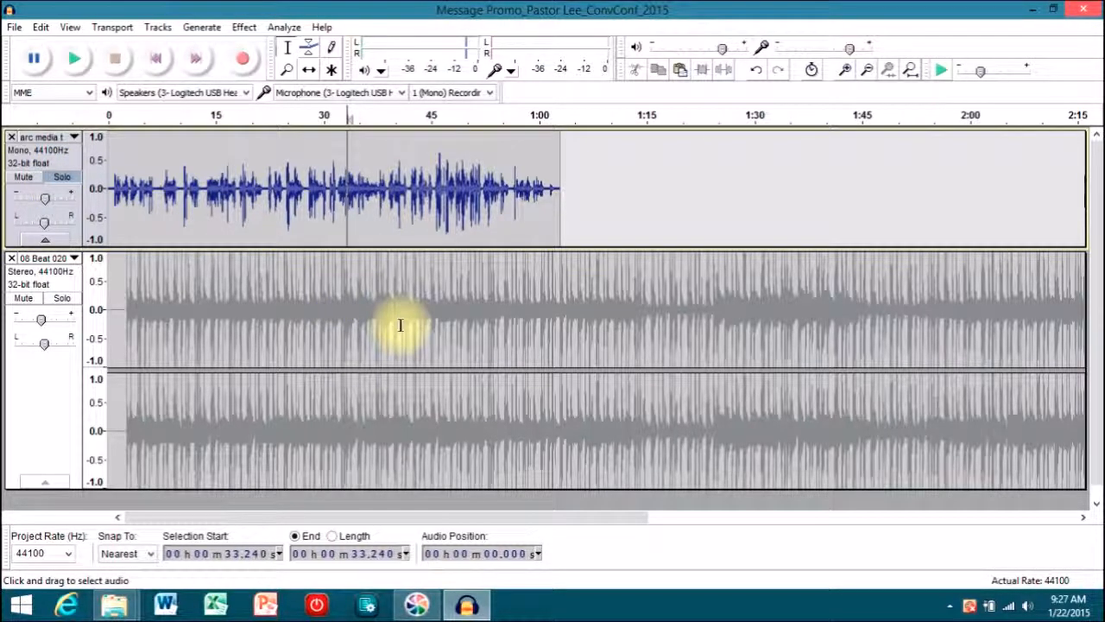
click(51, 180)
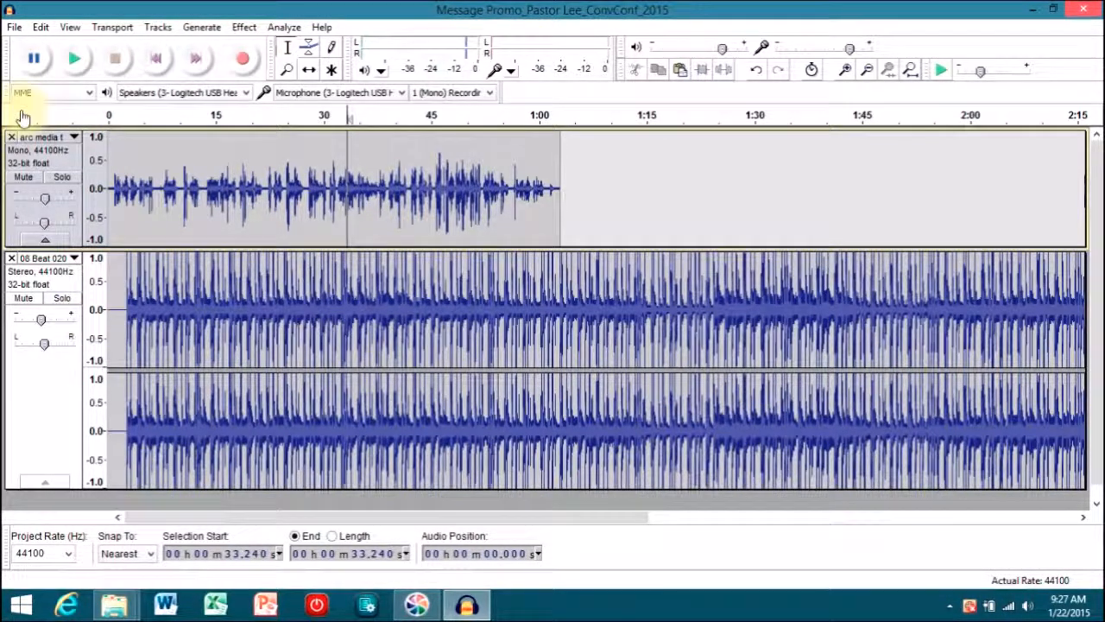
- Add a new empty mono track and a new empty stereo track to the project
click(157, 27)
mouse_move(185, 50)
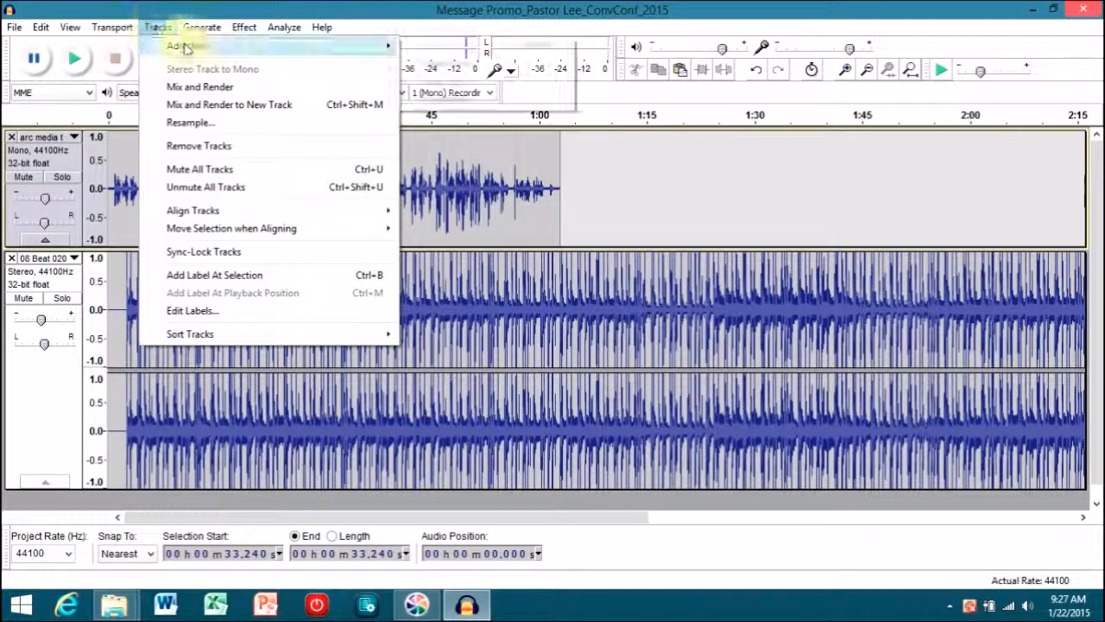
click(473, 45)
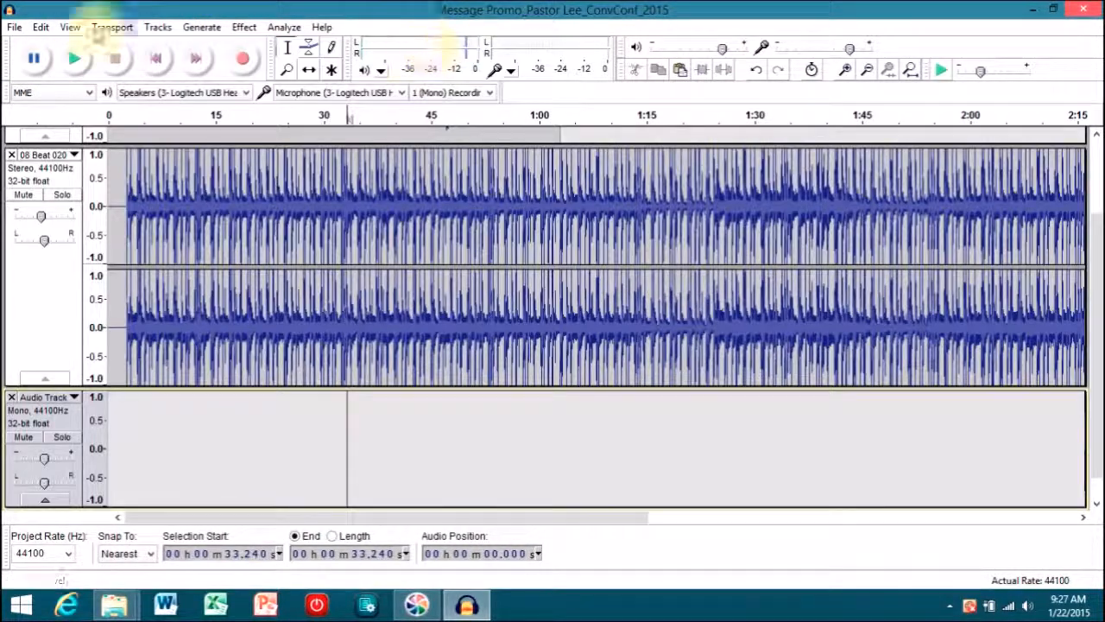
click(155, 28)
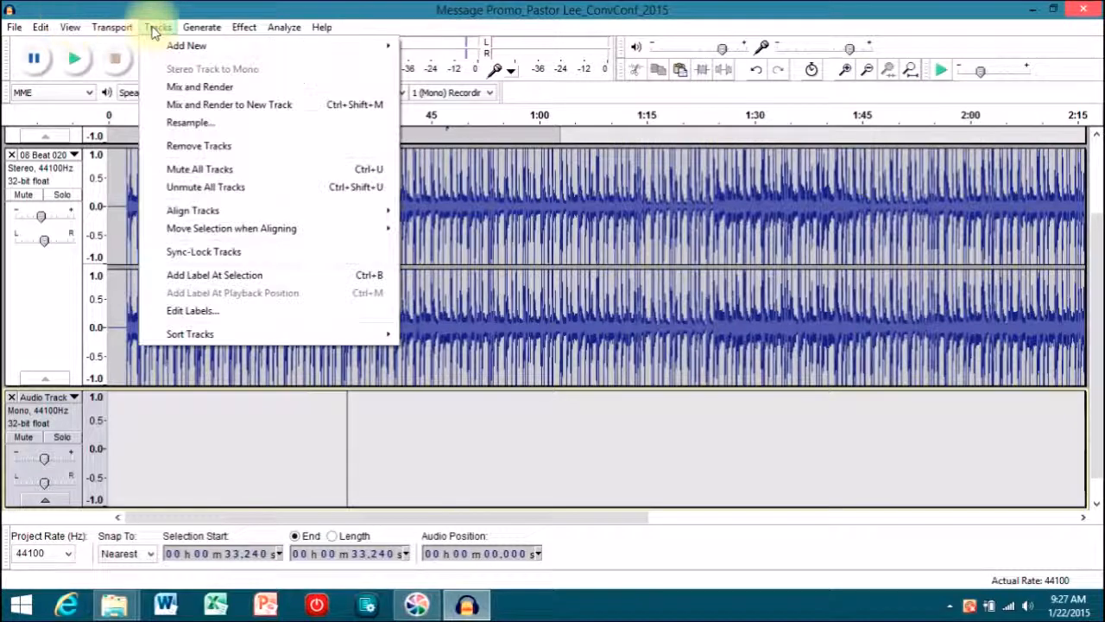
mouse_move(300, 41)
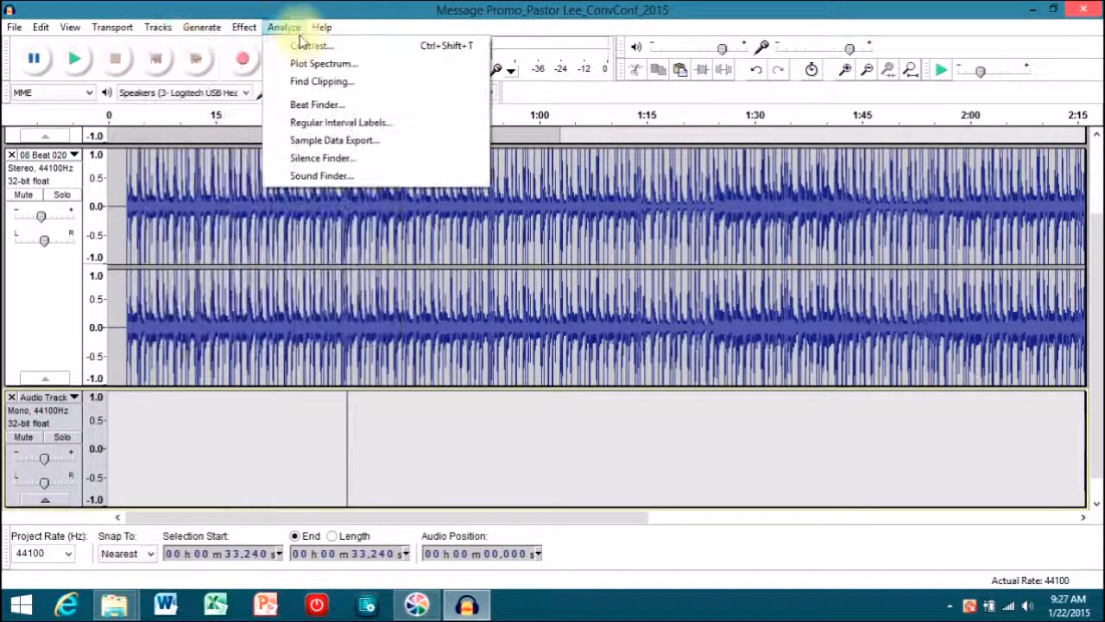
mouse_move(171, 45)
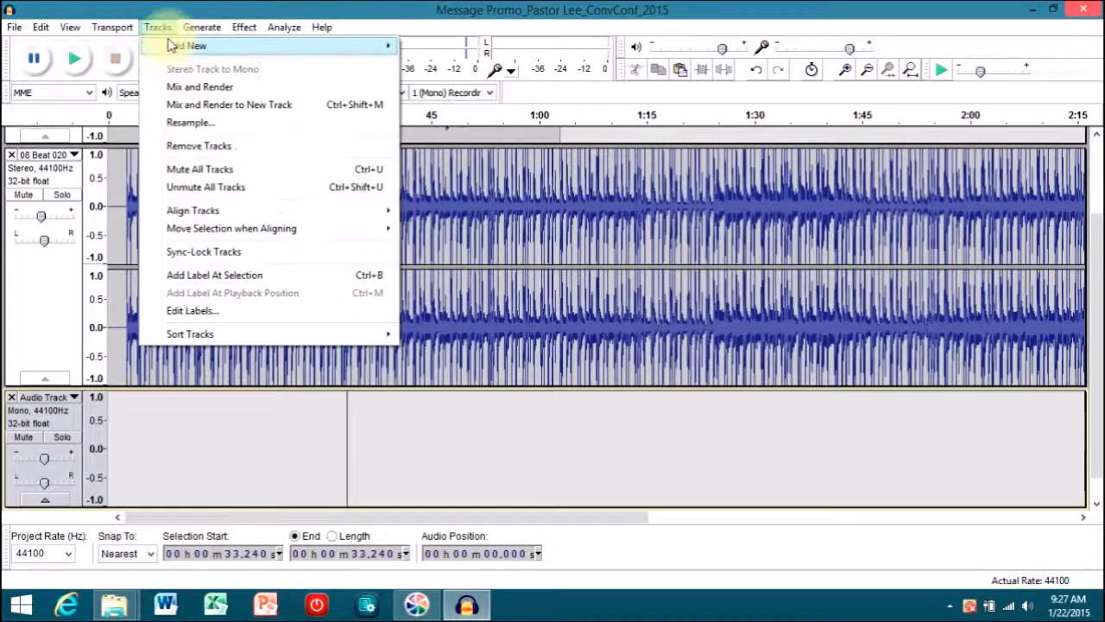
click(469, 66)
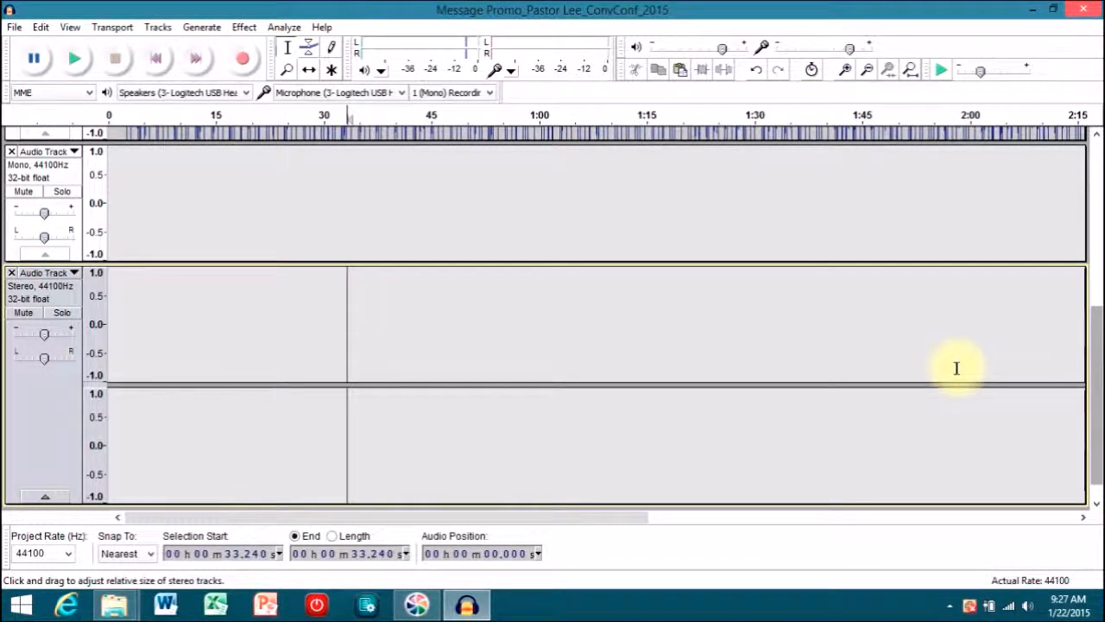
scroll(587, 449, up, 5)
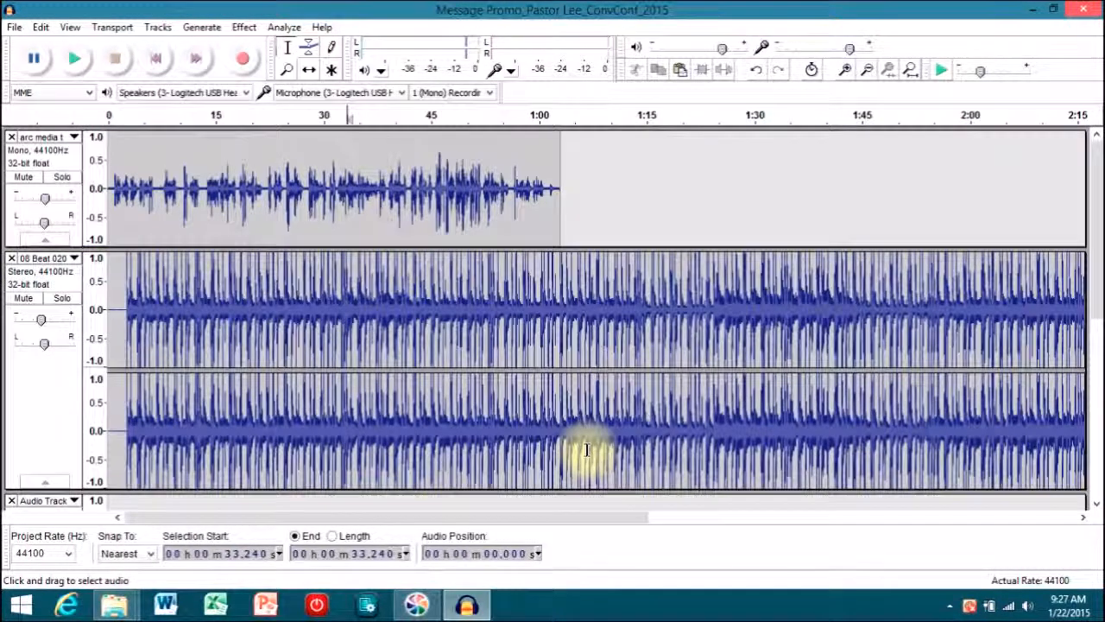
scroll(587, 449, down, 4)
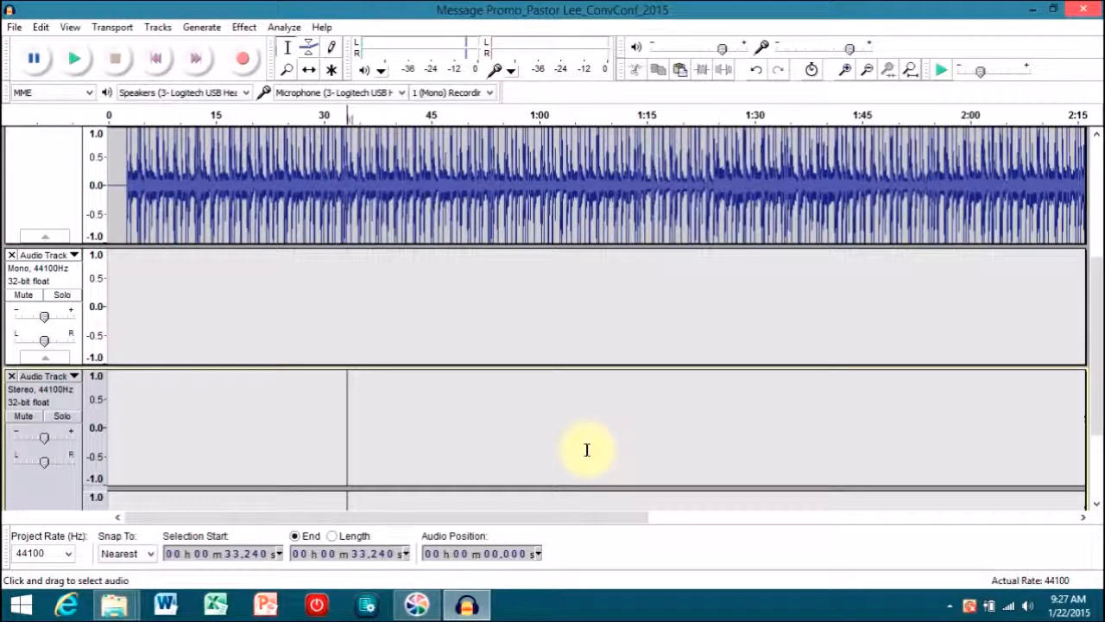
- Move the empty mono track to the top of the project, above the talking sample track
click(40, 272)
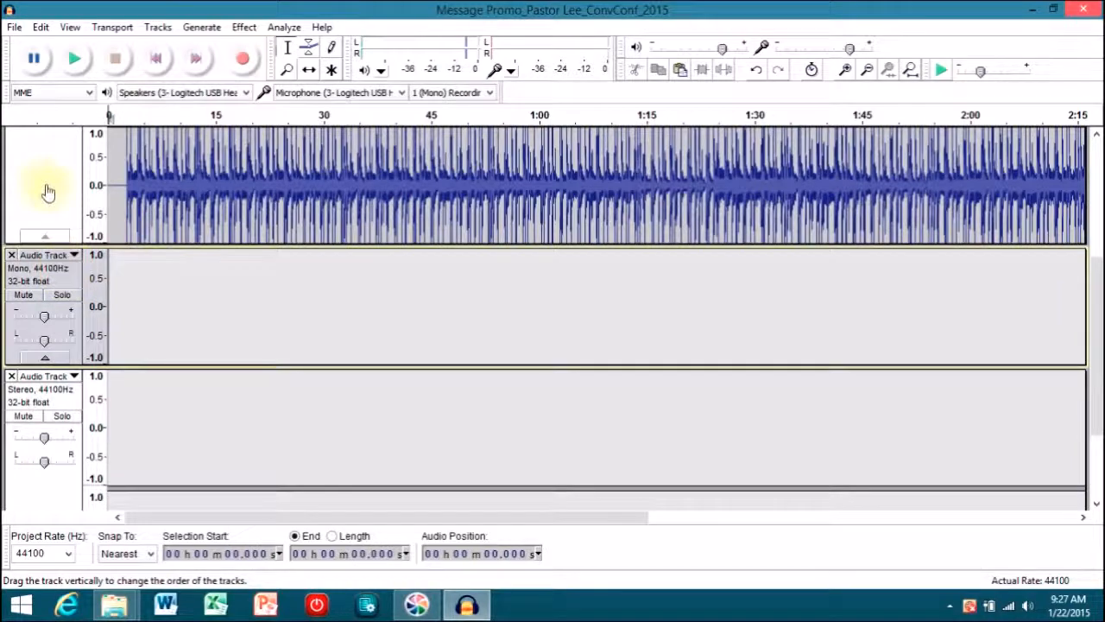
drag(47, 190, 27, 85)
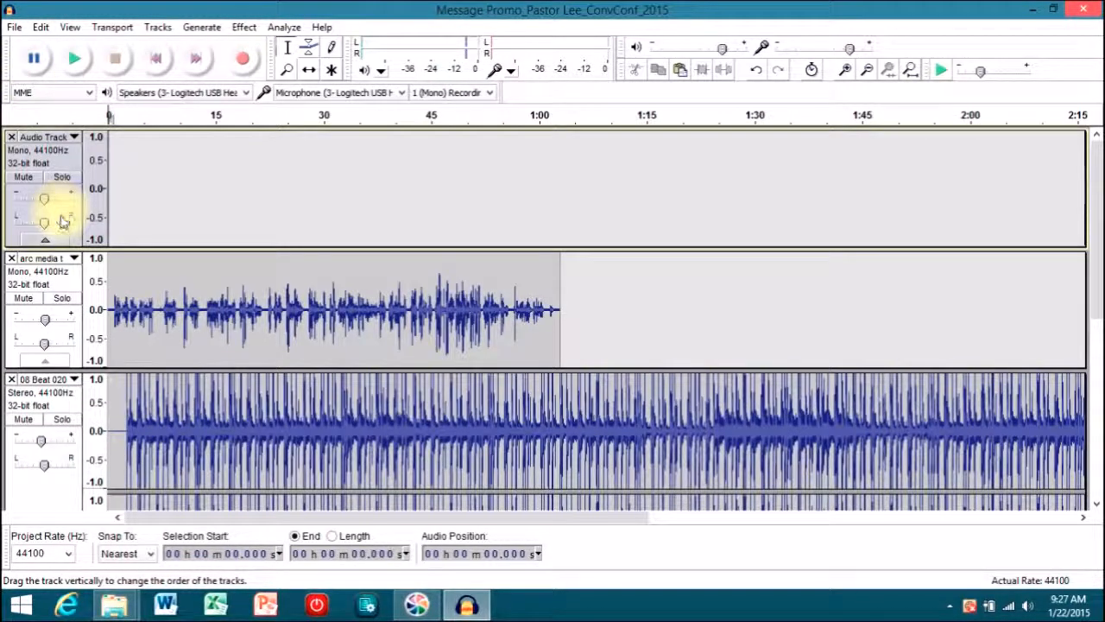
scroll(86, 361, down, 6)
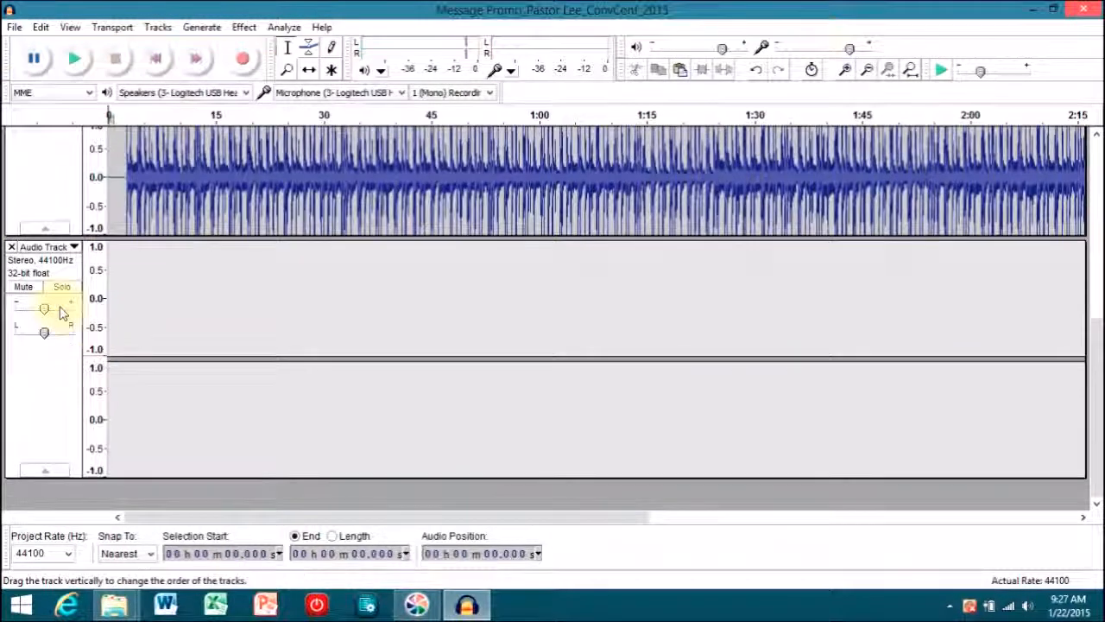
scroll(61, 313, up, 5)
- Move the empty stereo track above the beat track, directly below the talking sample track
scroll(61, 313, down, 3)
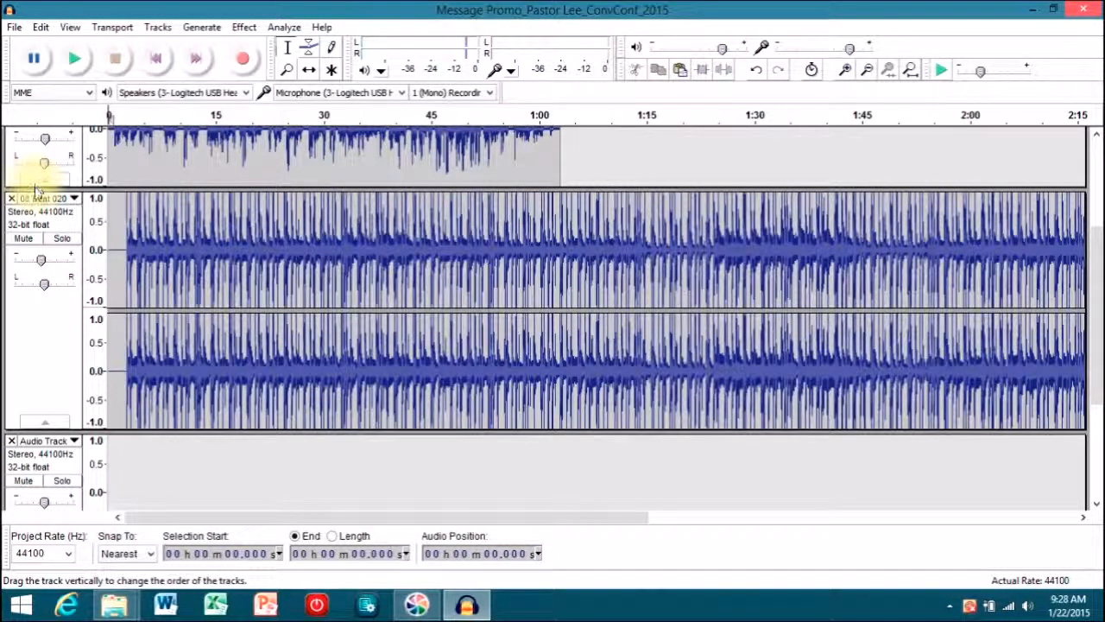
click(52, 458)
drag(52, 458, 41, 211)
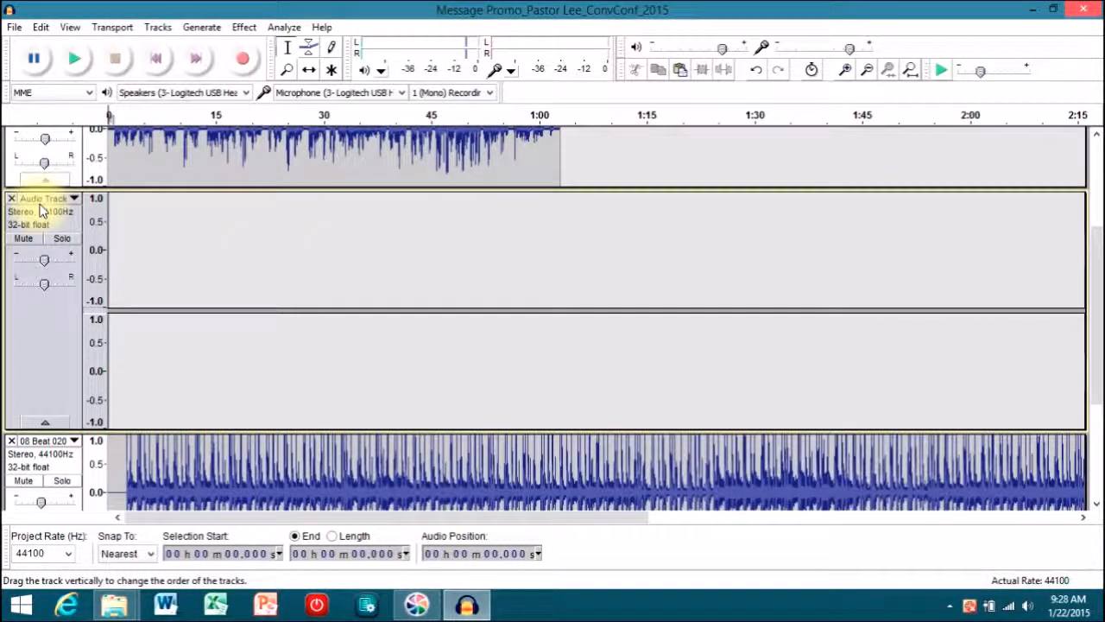
scroll(41, 210, down, 4)
scroll(41, 211, up, 7)
scroll(42, 211, down, 4)
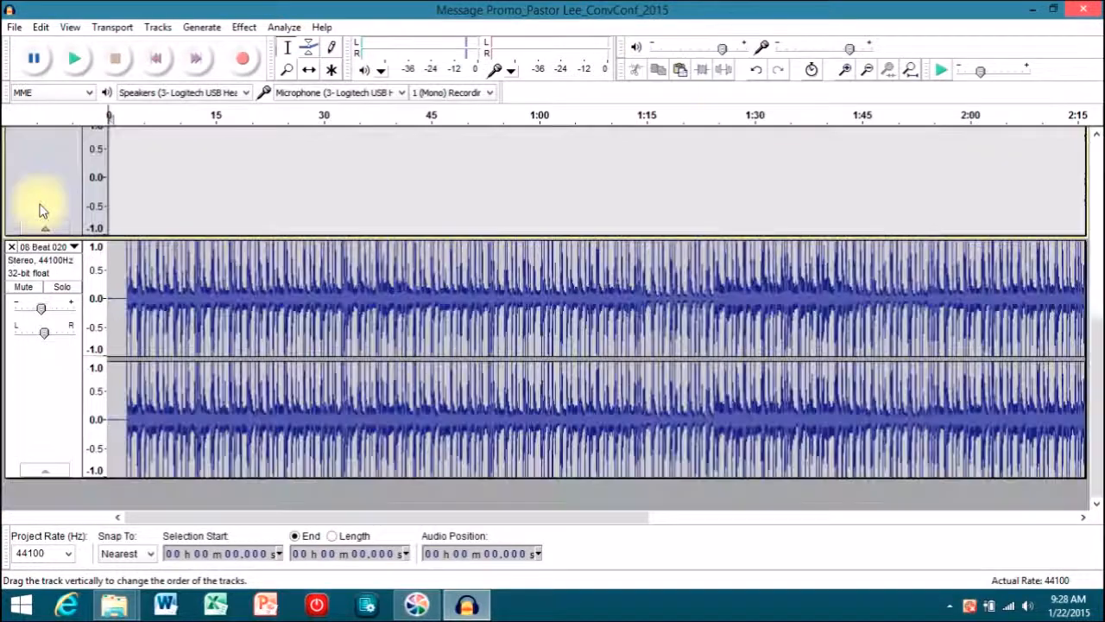
scroll(39, 211, up, 5)
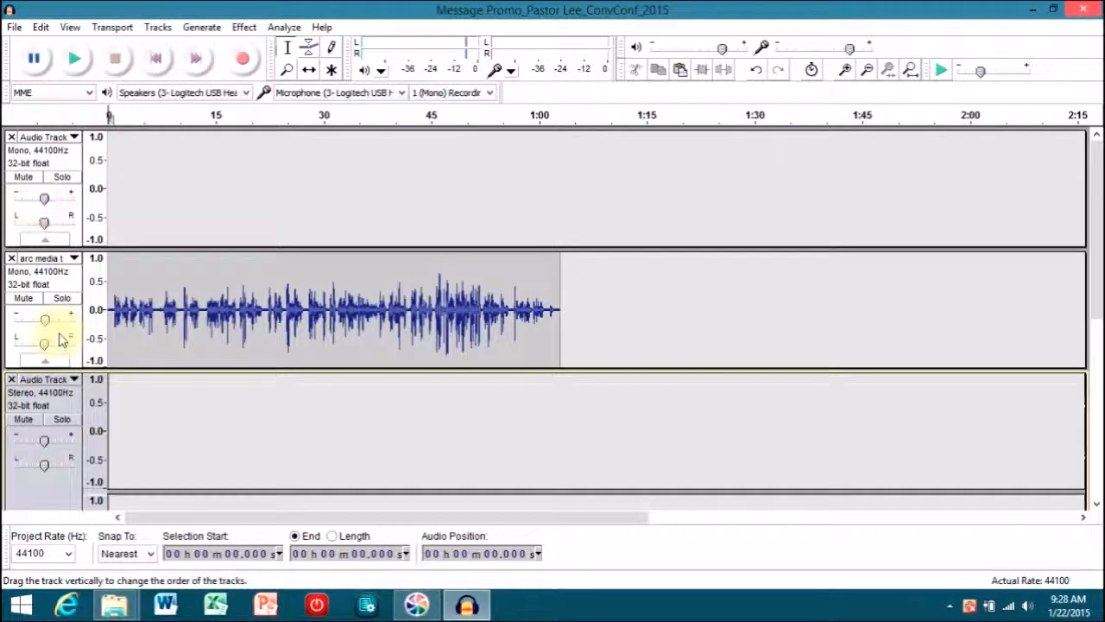
click(26, 290)
scroll(101, 378, down, 4)
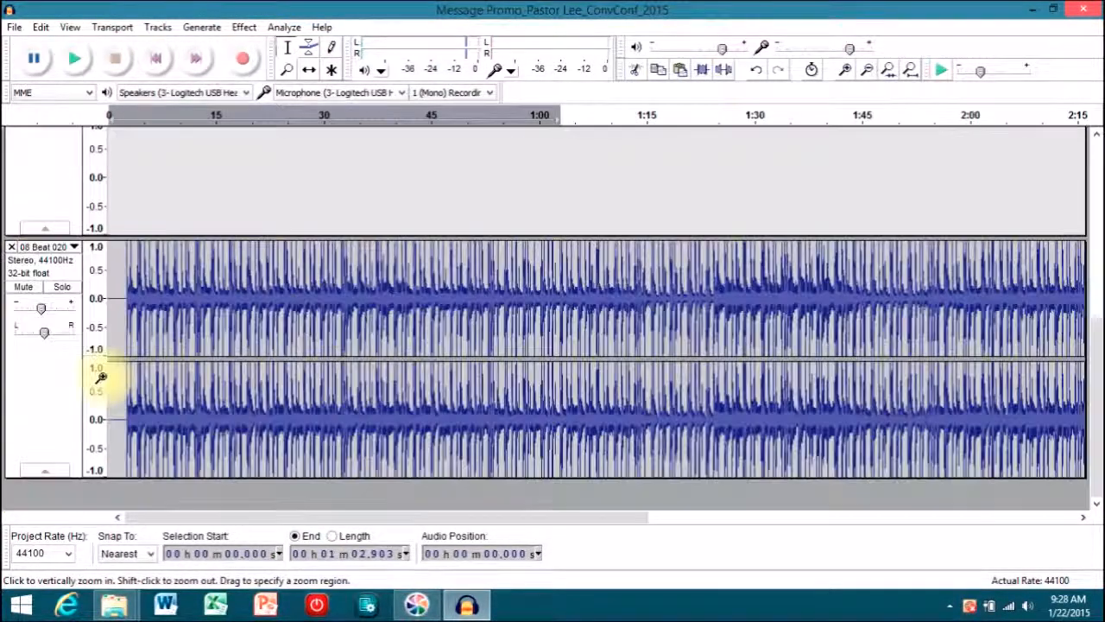
drag(355, 337, 571, 360)
- Trim the beat track to the section from about 0:30 to 1:00
click(312, 285)
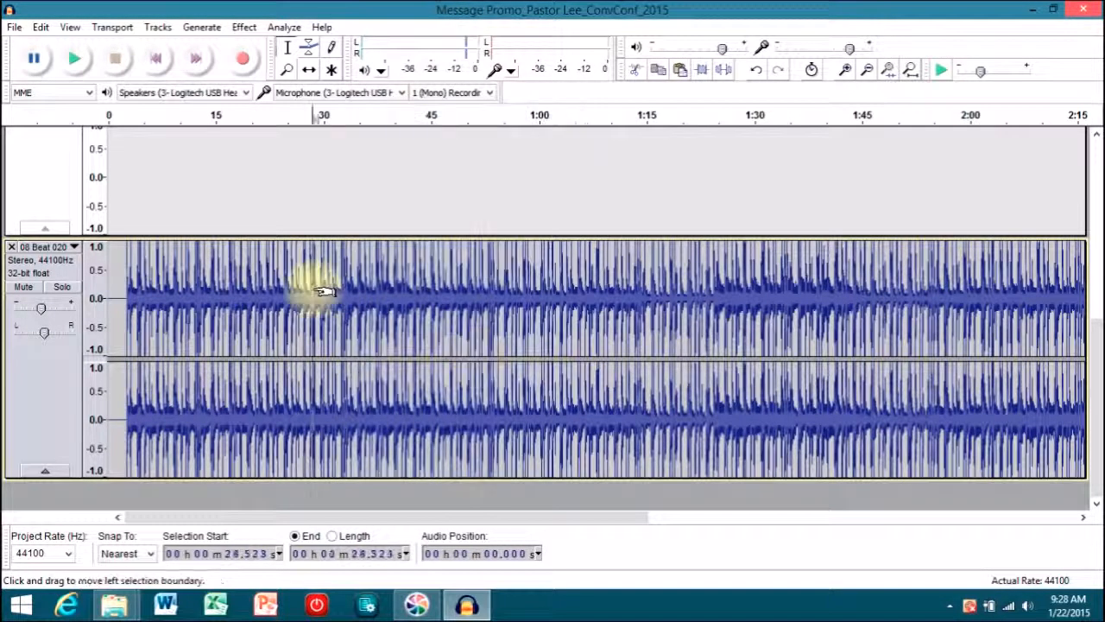
click(333, 287)
click(328, 284)
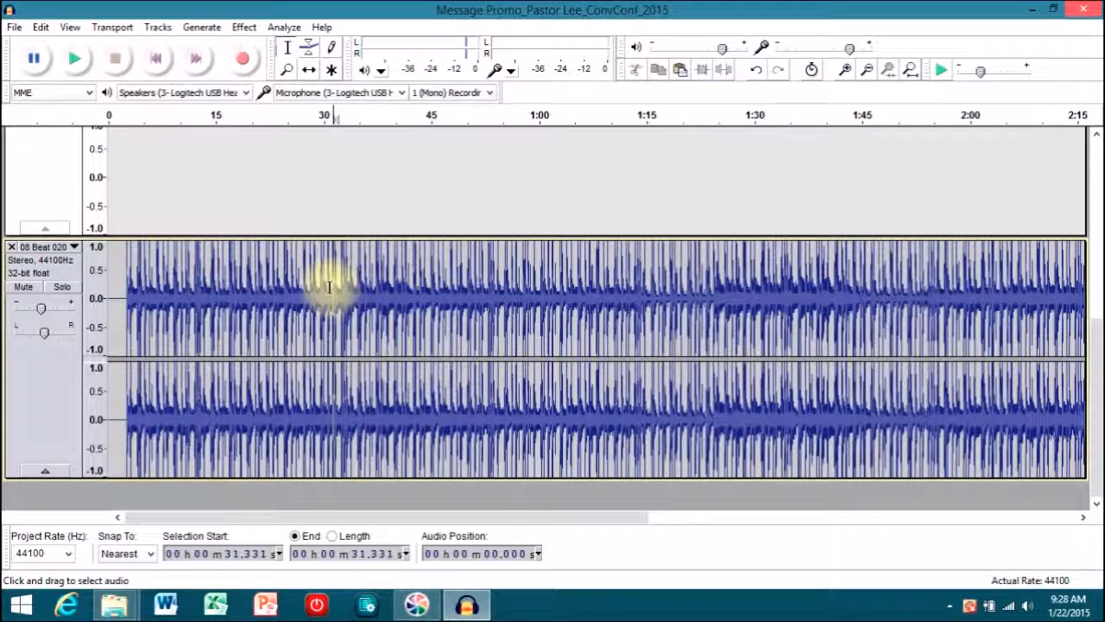
click(845, 69)
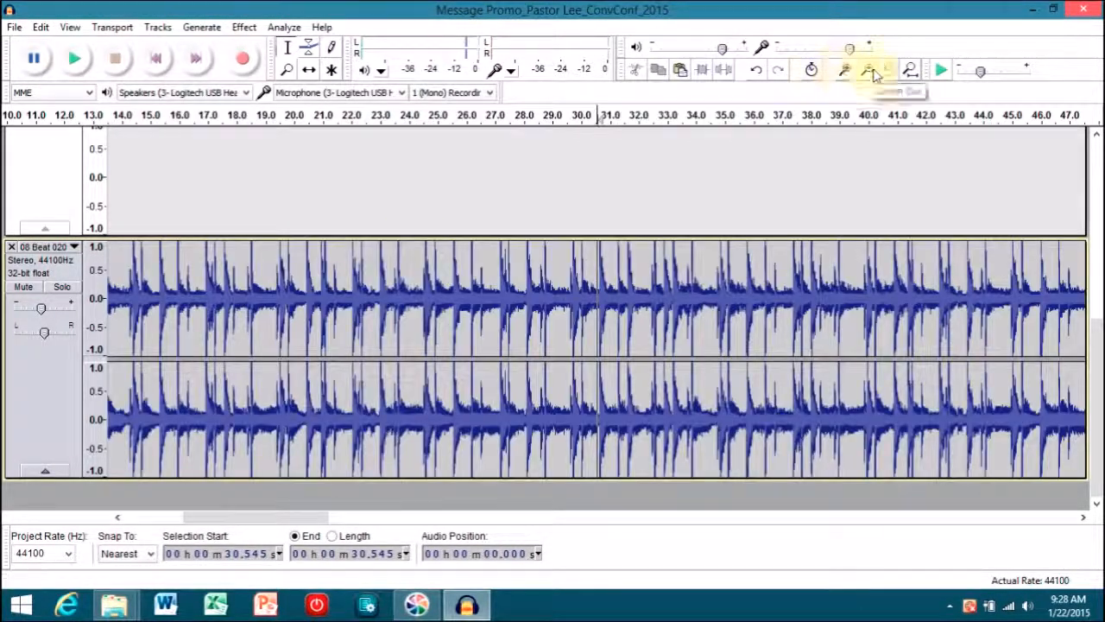
click(587, 263)
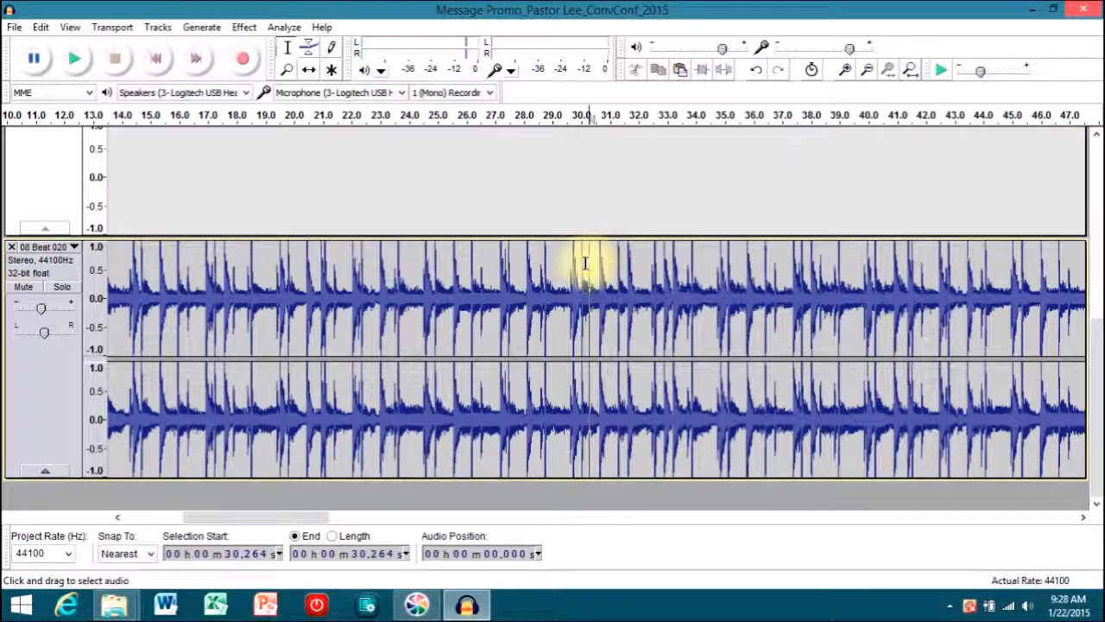
drag(581, 261, 935, 345)
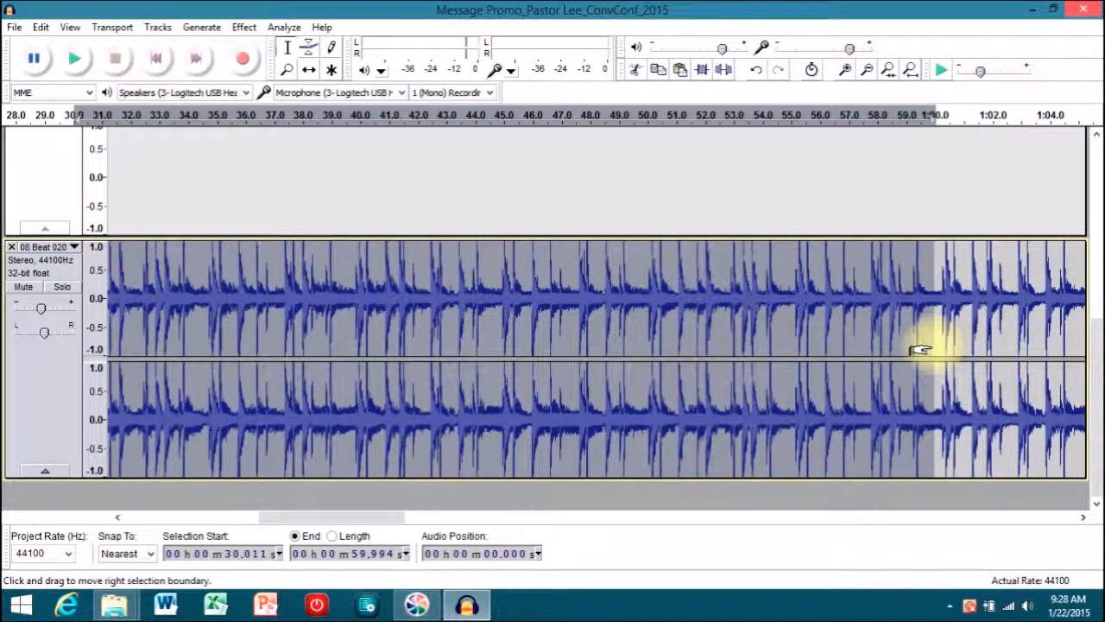
click(704, 71)
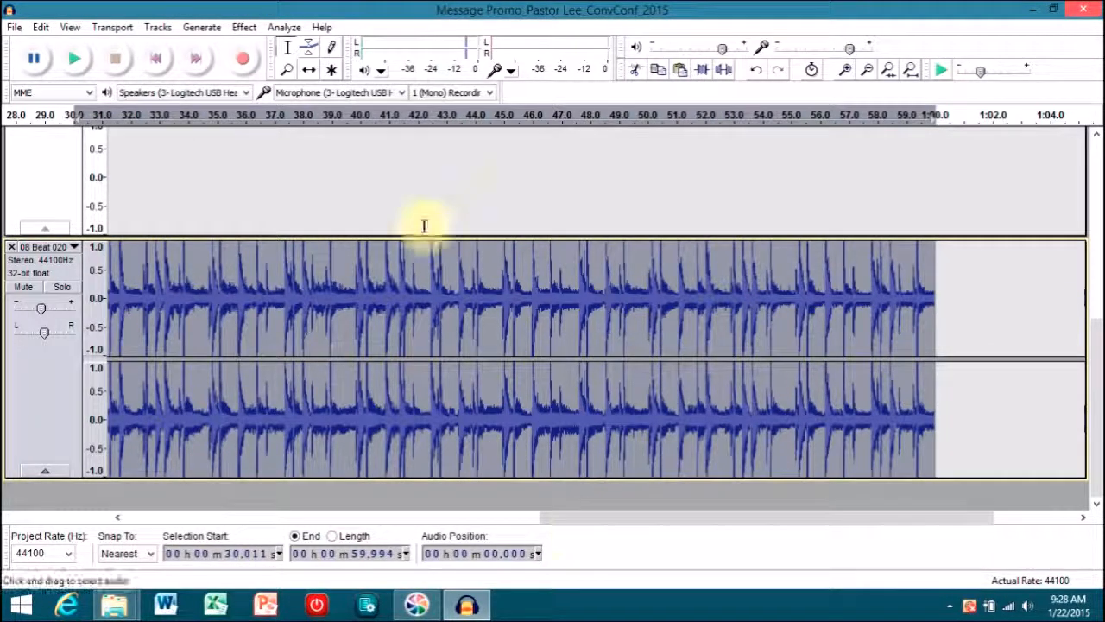
- Shift the trimmed beat clip with the Time Shift Tool so it starts at 0 on the timeline
click(309, 70)
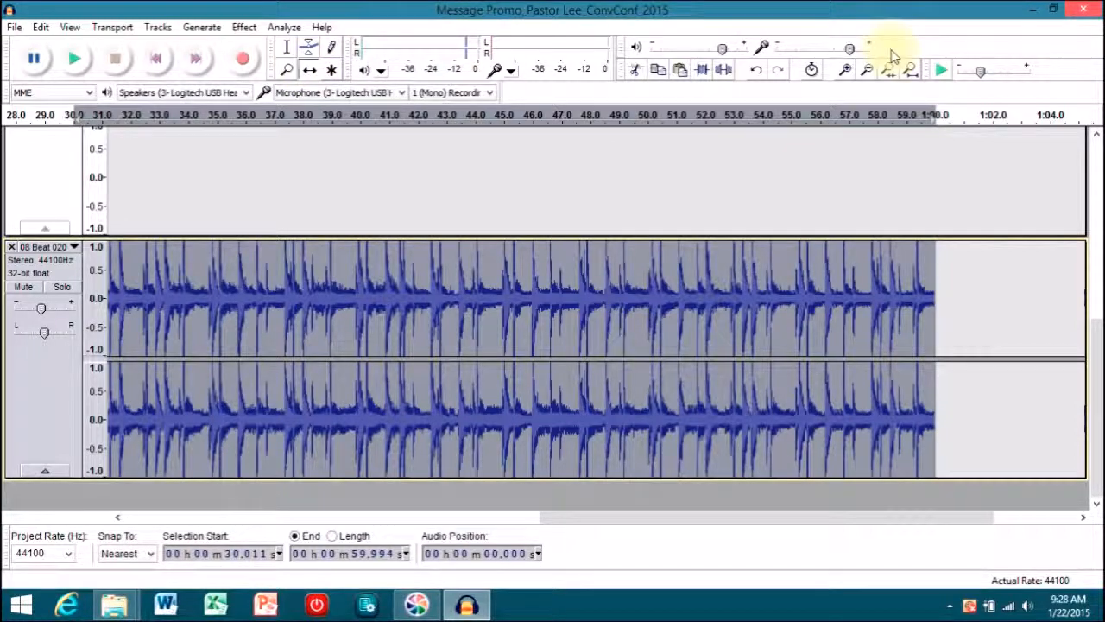
click(911, 69)
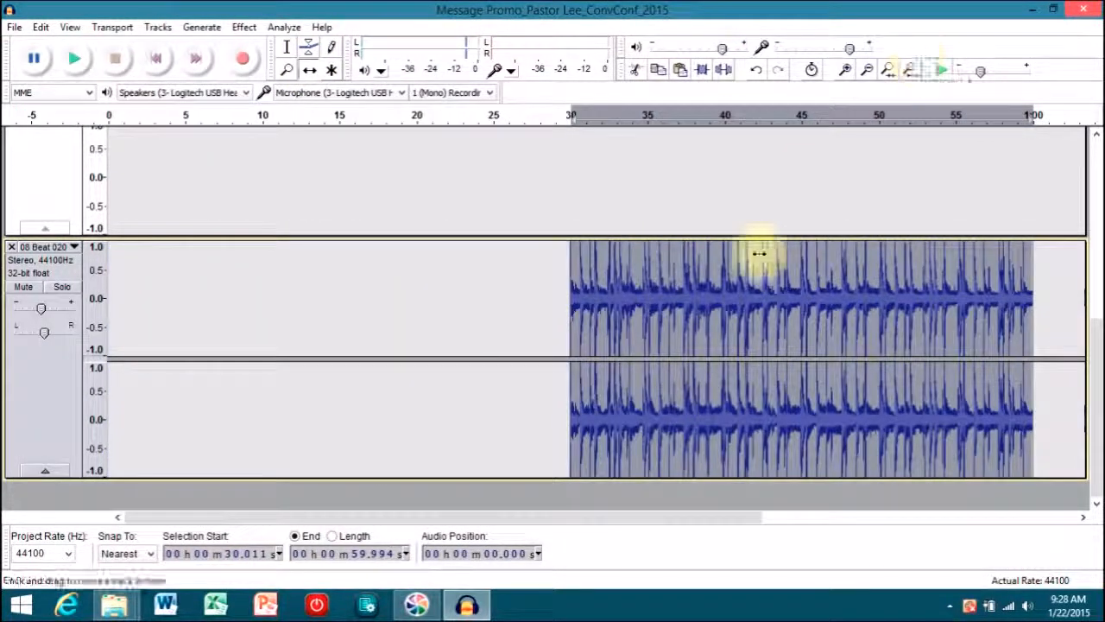
scroll(759, 253, up, 5)
scroll(759, 253, down, 4)
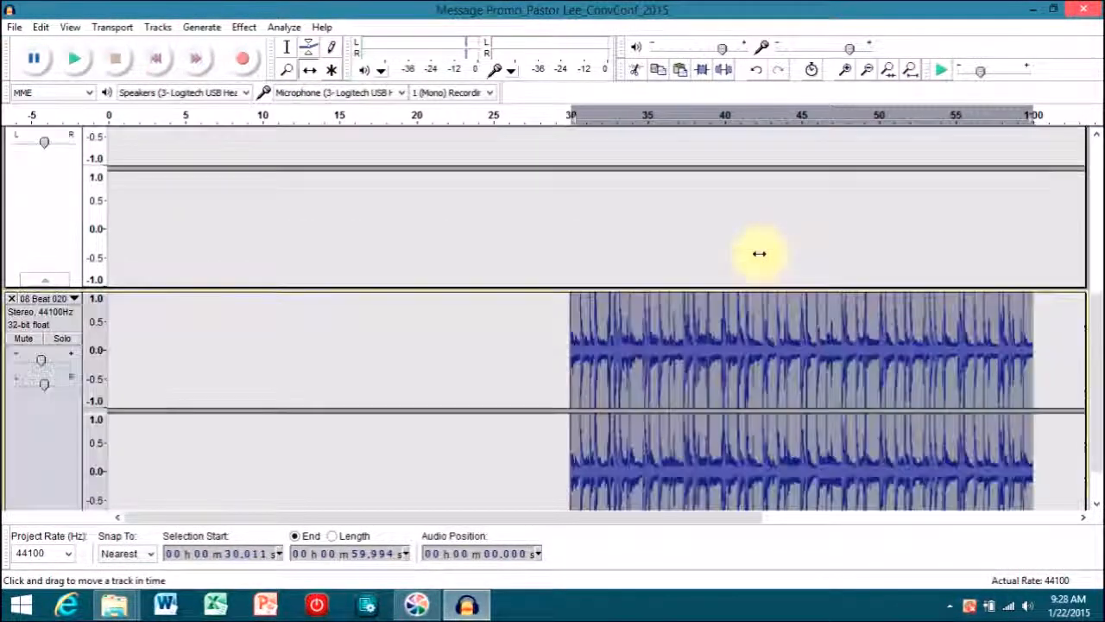
scroll(759, 253, up, 4)
scroll(759, 253, down, 5)
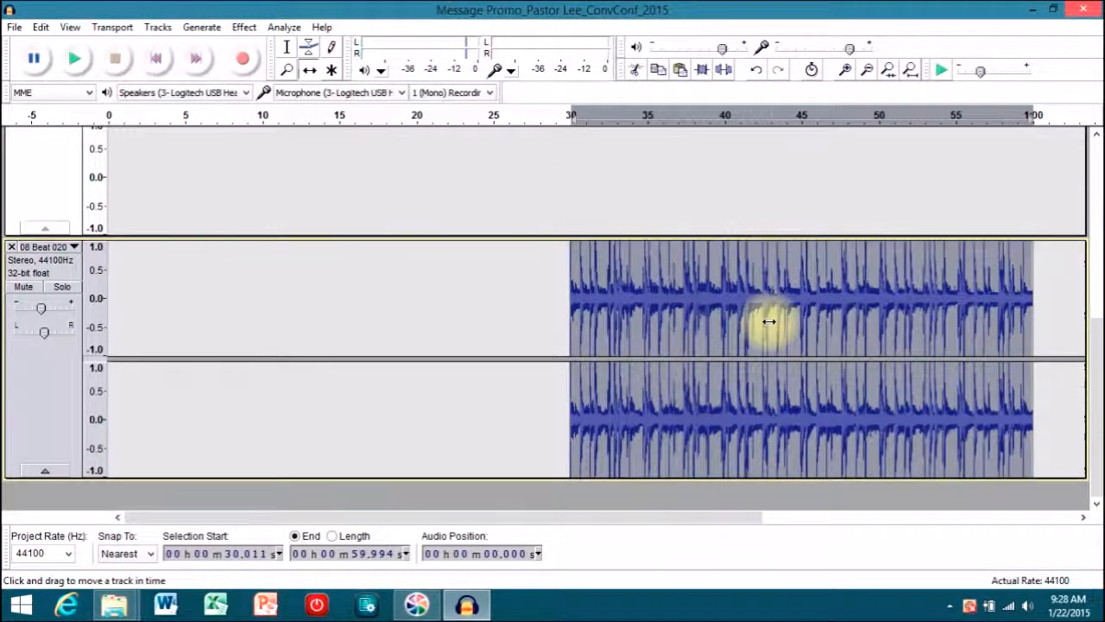
drag(771, 323, 323, 320)
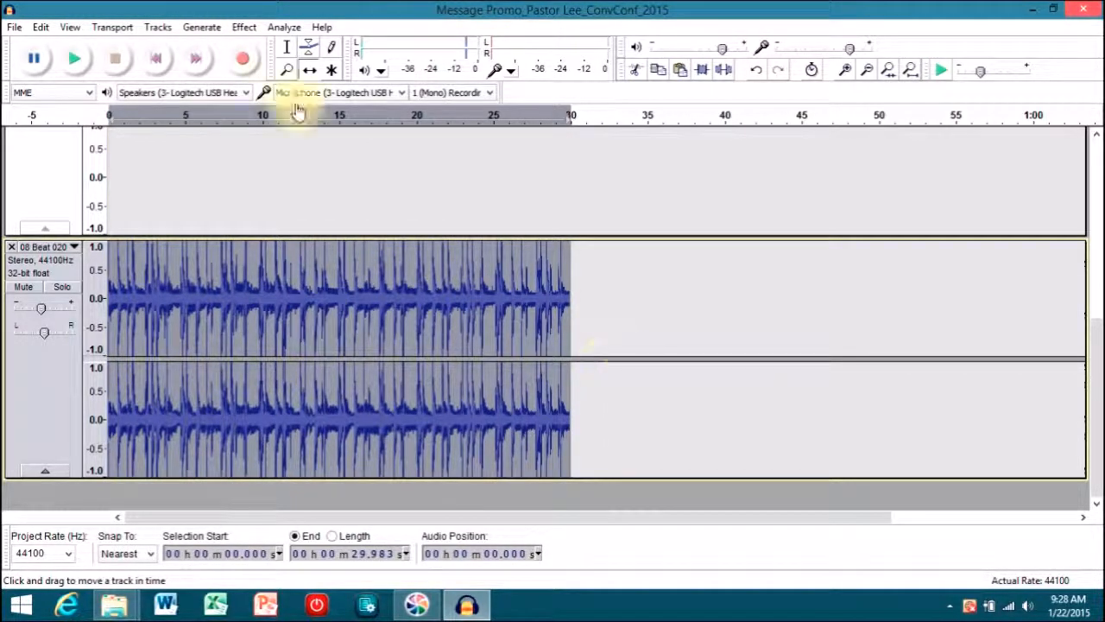
- Place the cursor at about 0:31.7 in the beat track with the Selection Tool and zoom in around the clip's end
click(289, 49)
click(597, 310)
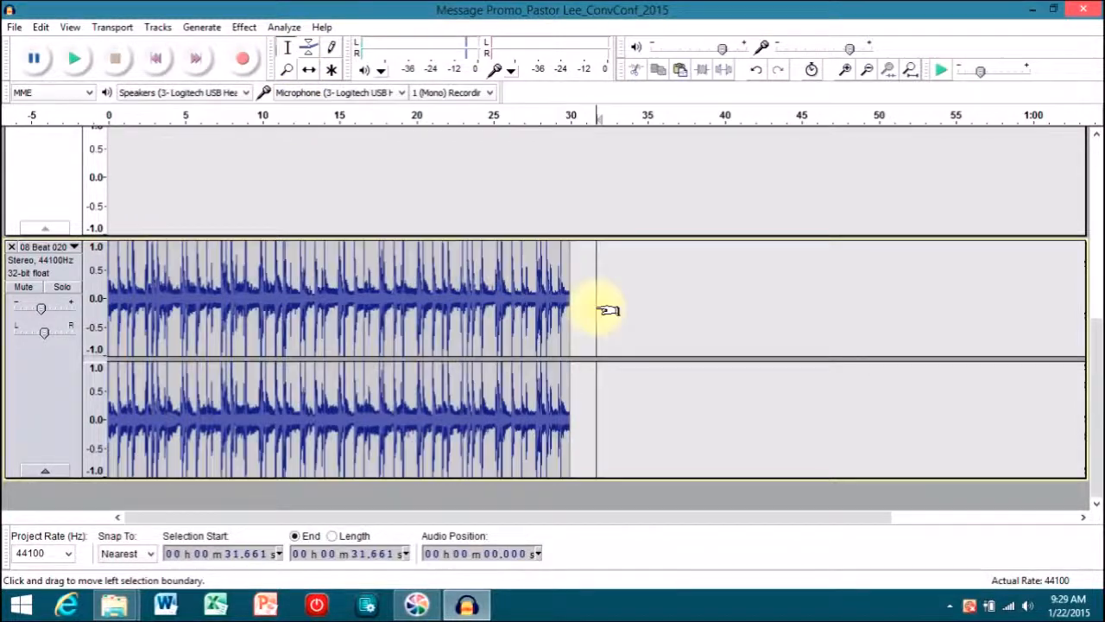
scroll(608, 310, up, 5)
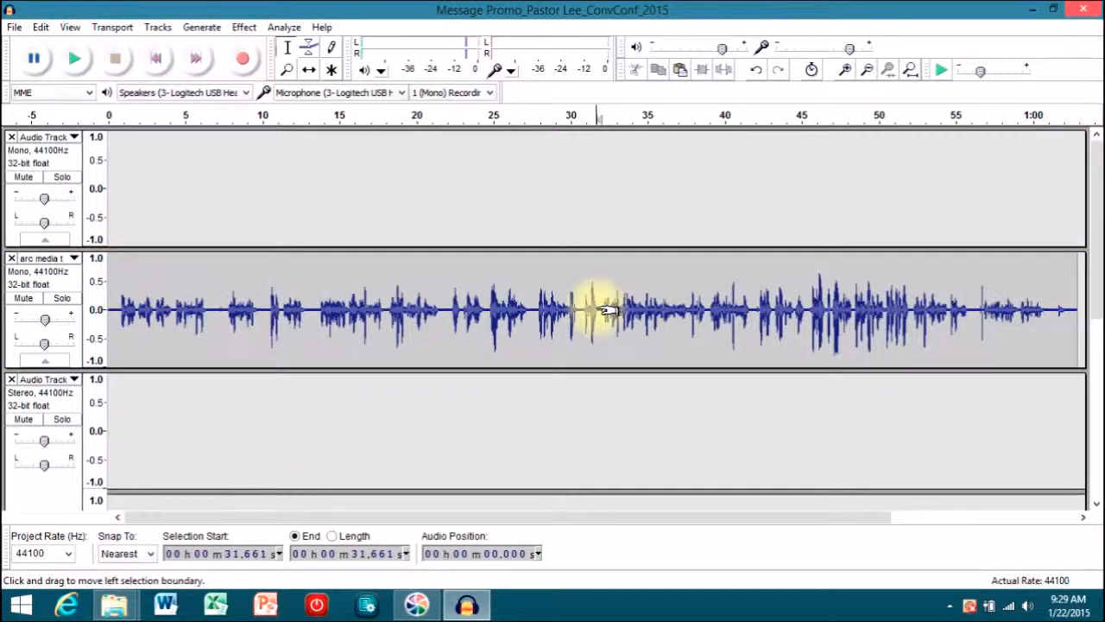
scroll(608, 310, down, 5)
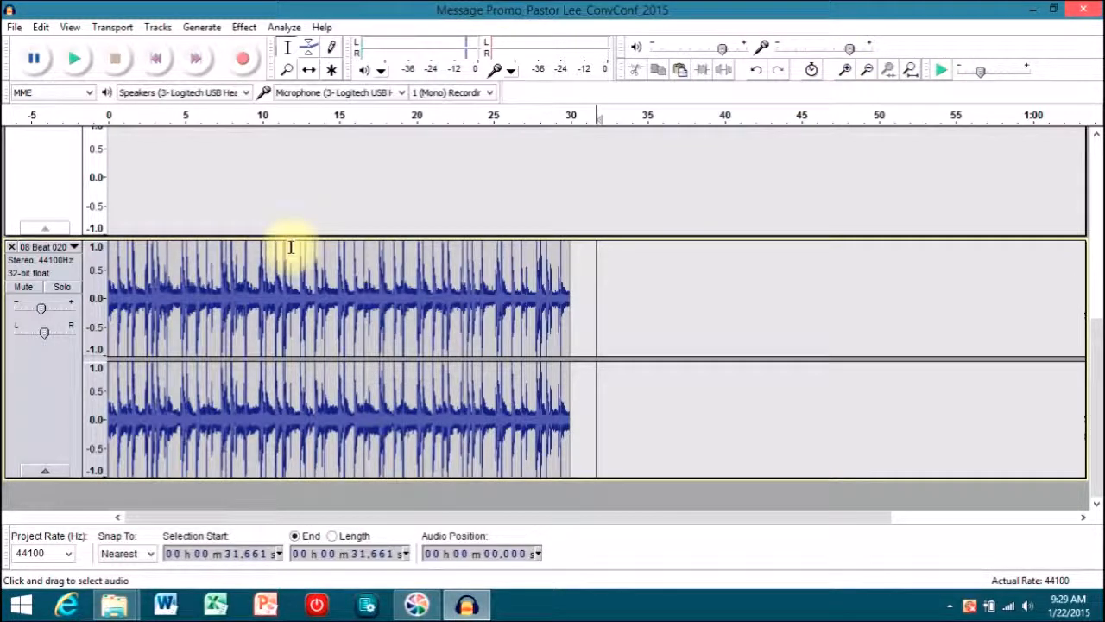
click(868, 76)
click(869, 75)
click(849, 75)
click(850, 74)
click(850, 75)
click(849, 74)
click(850, 74)
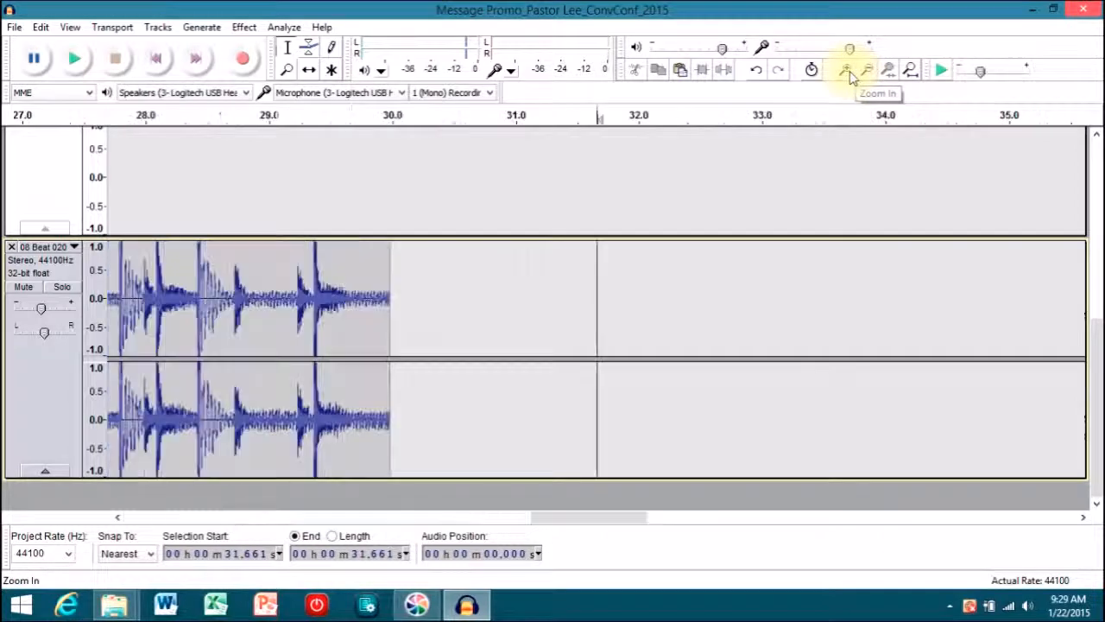
- Apply a Fade Out to the end of the beat clip, from about 26.8 to 30 seconds
click(850, 74)
click(866, 74)
click(866, 74)
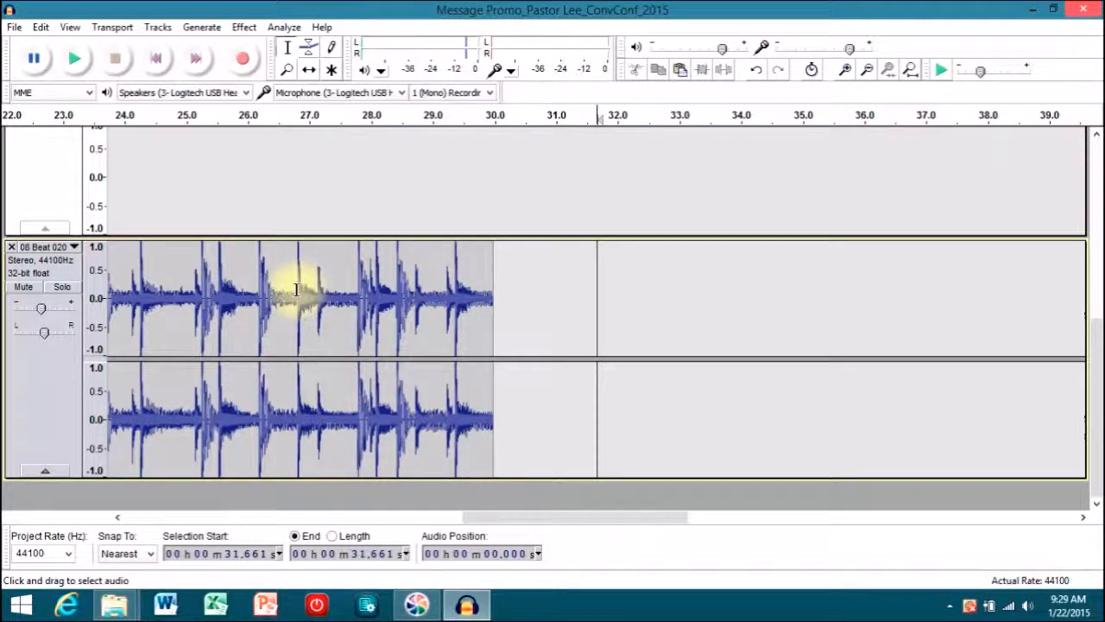
drag(296, 289, 494, 338)
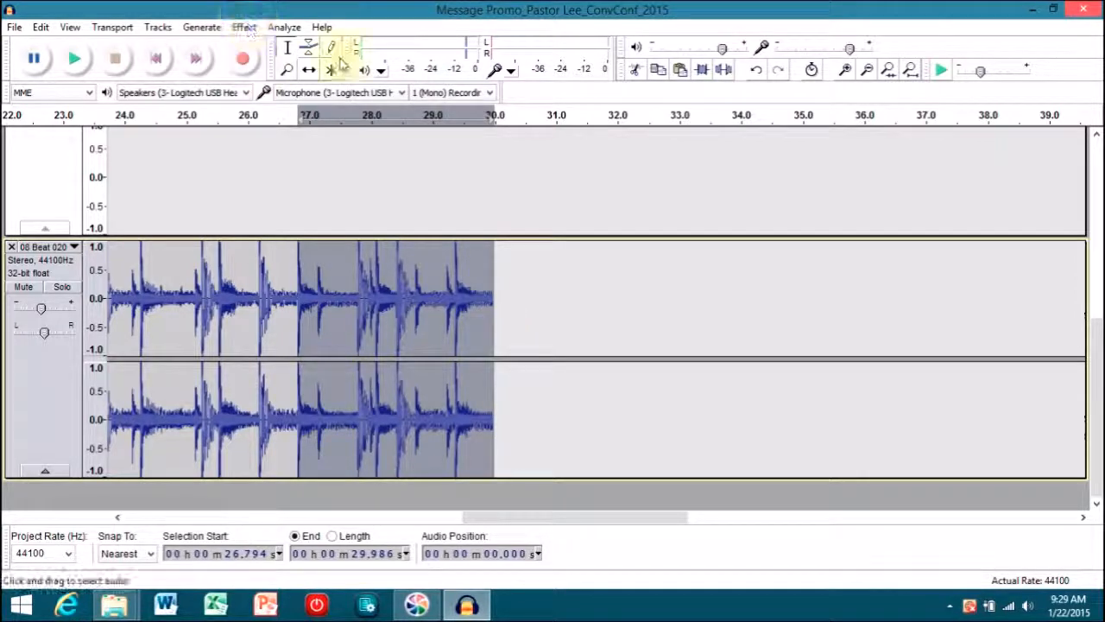
click(233, 29)
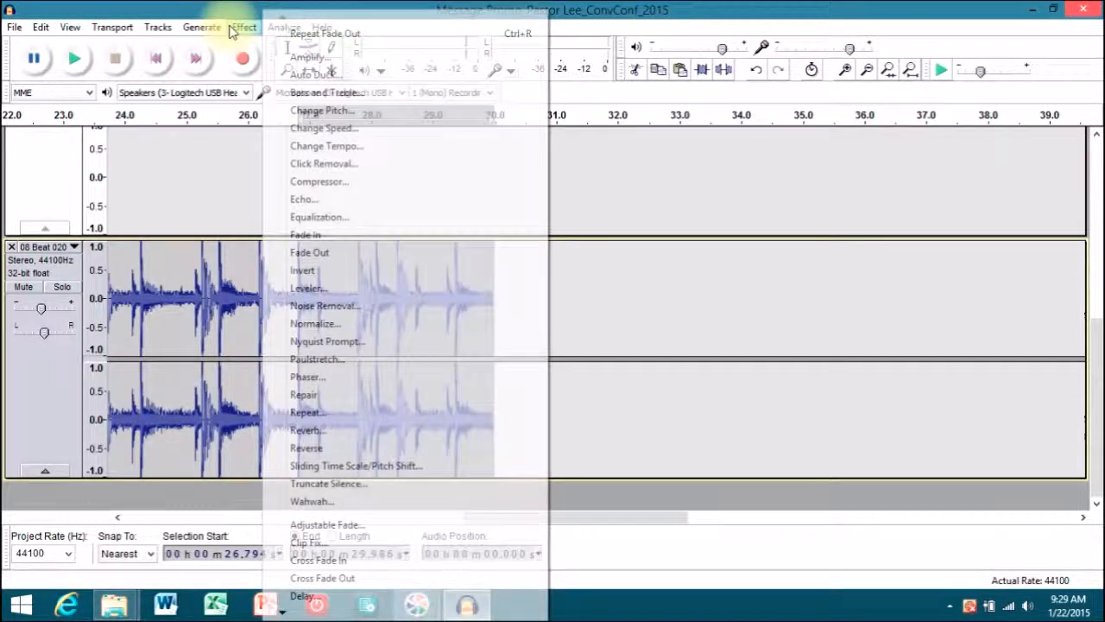
click(340, 251)
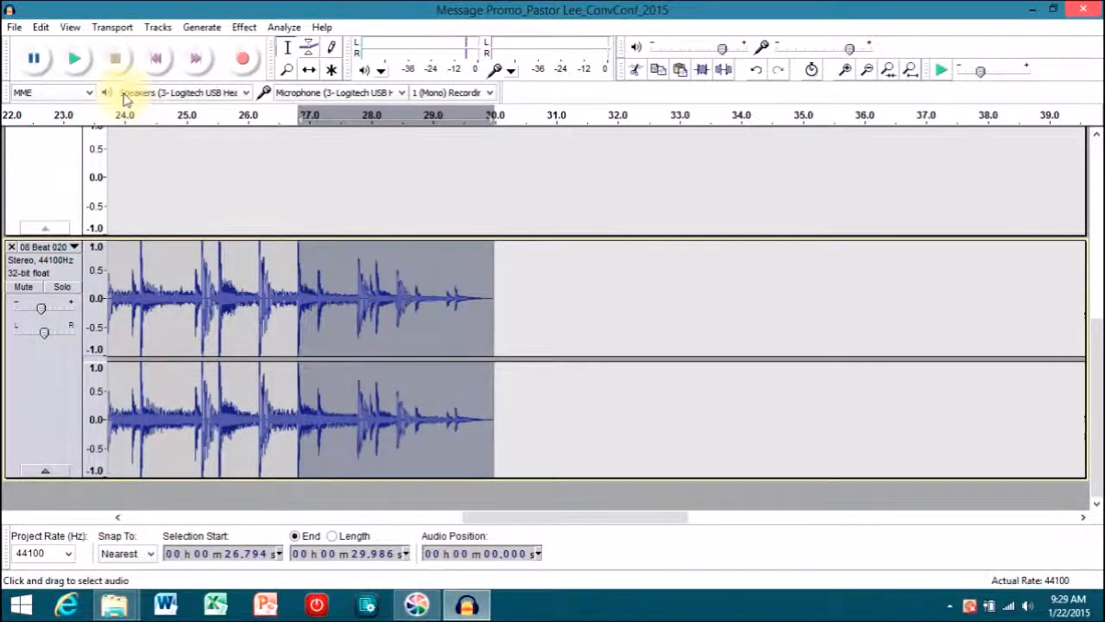
- Apply a Fade In to the first 3.1 seconds or so of the beat clip
click(155, 61)
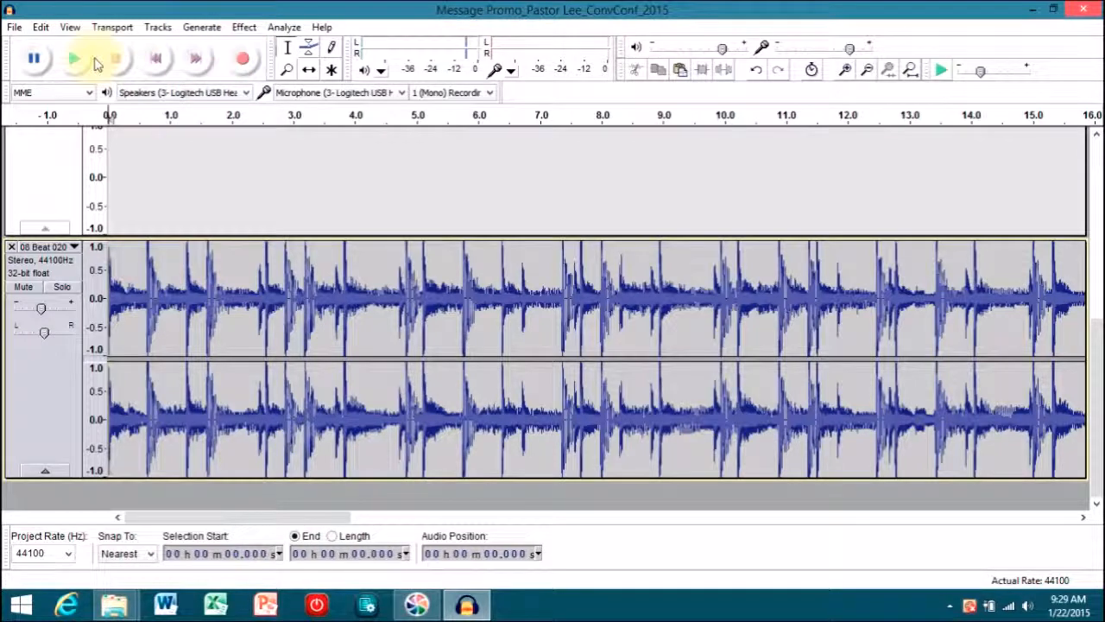
drag(299, 304, 92, 305)
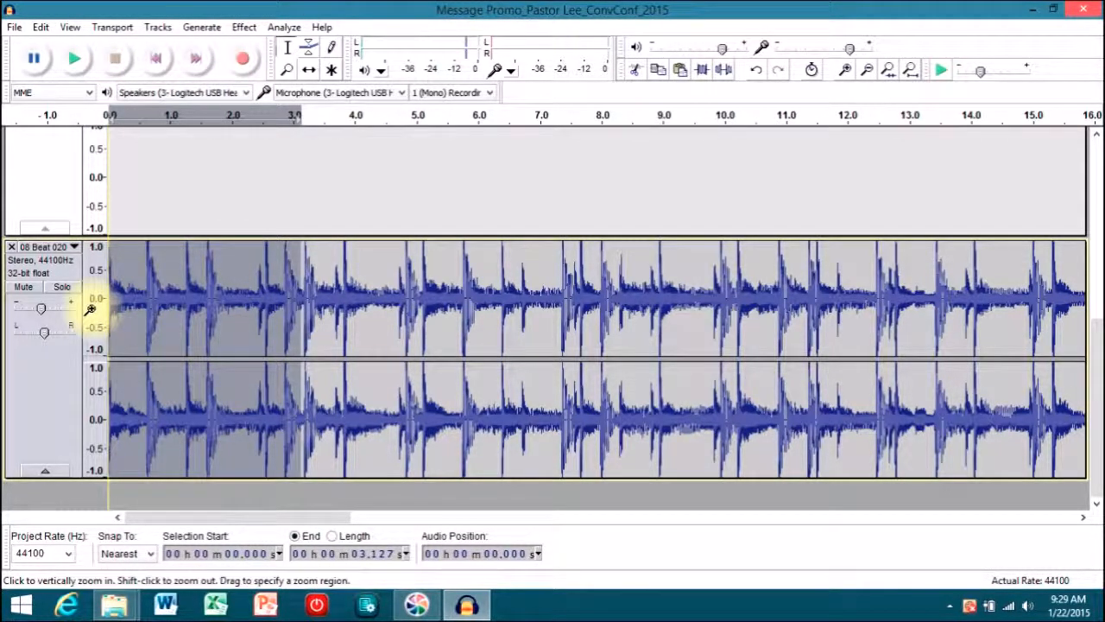
click(241, 27)
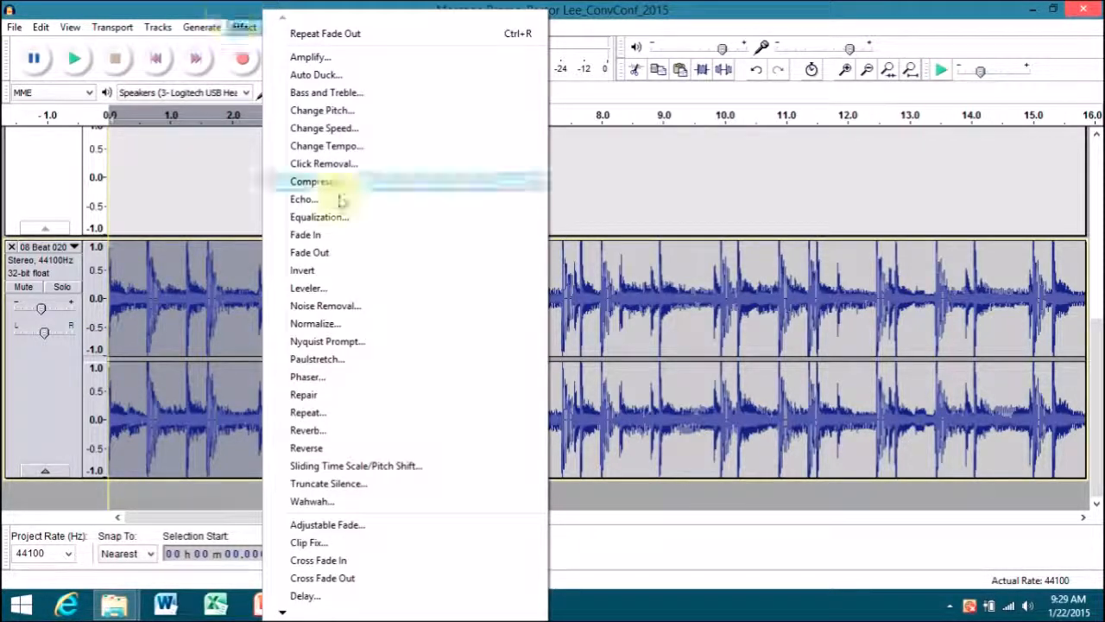
click(336, 240)
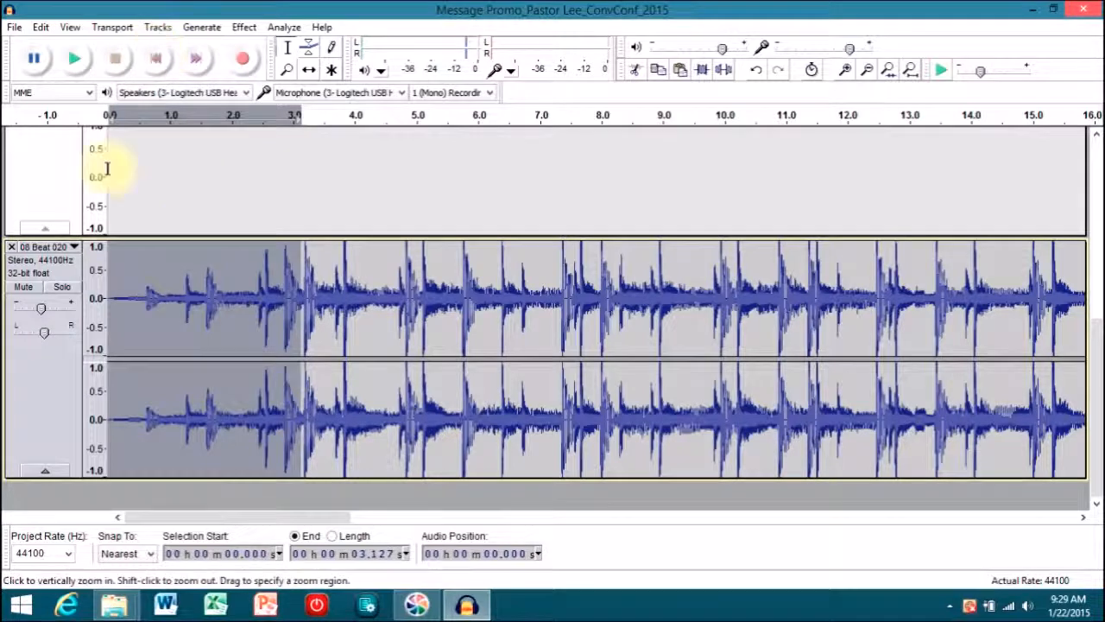
- Select the beat track and lower its gain so the music plays more quietly
click(55, 388)
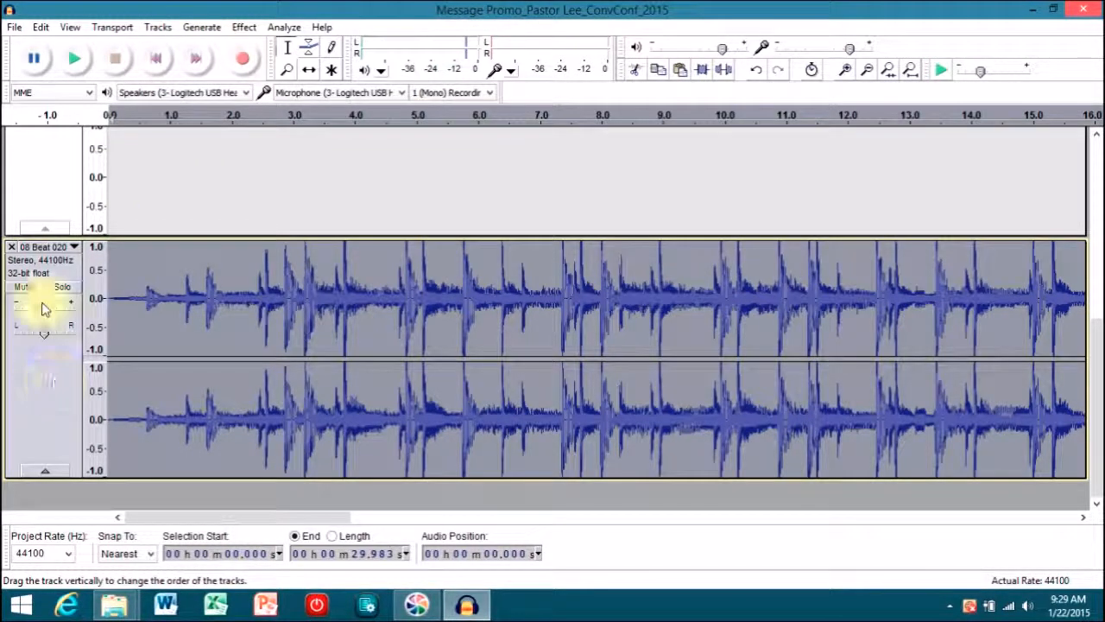
drag(40, 308, 29, 316)
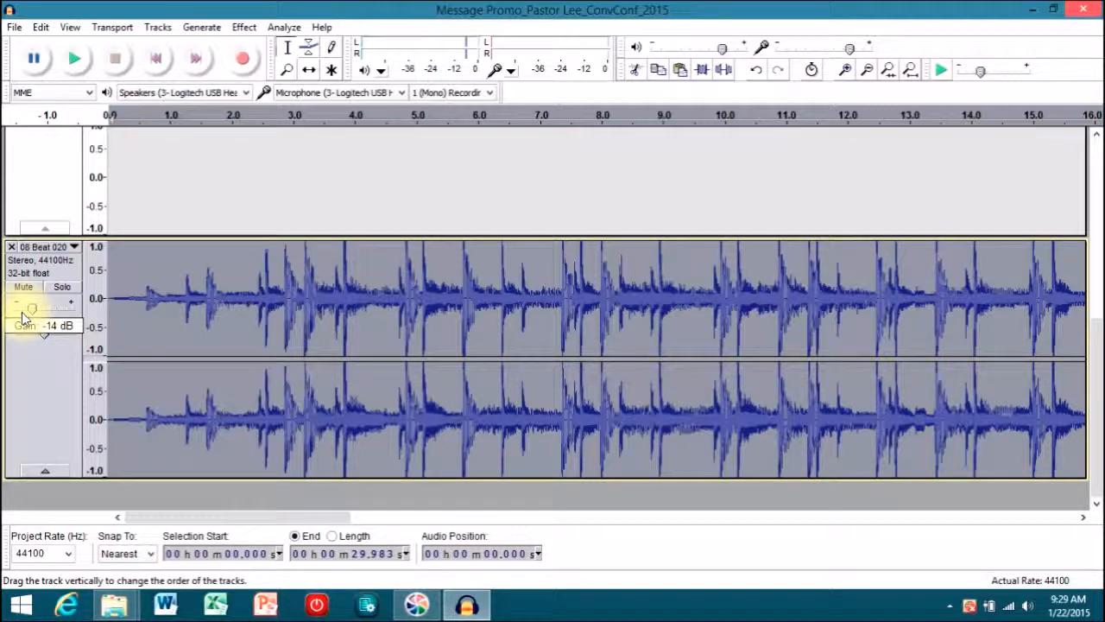
drag(22, 317, 29, 318)
- Play the project from the start, mute the talking sample track, and replay to hear the beat's fade-in alone
click(216, 173)
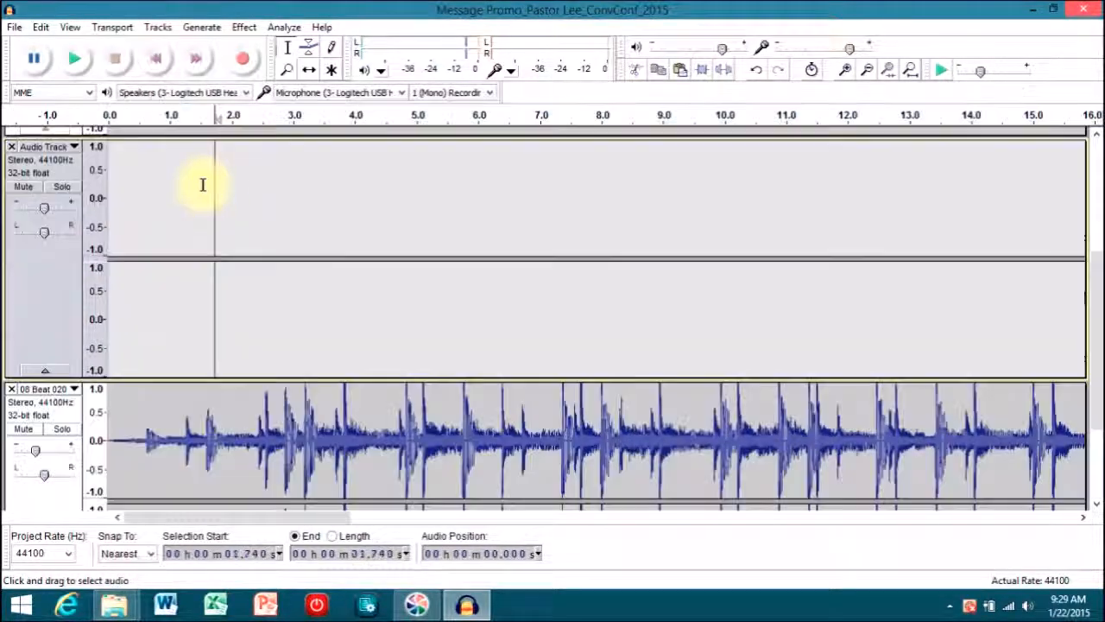
click(156, 60)
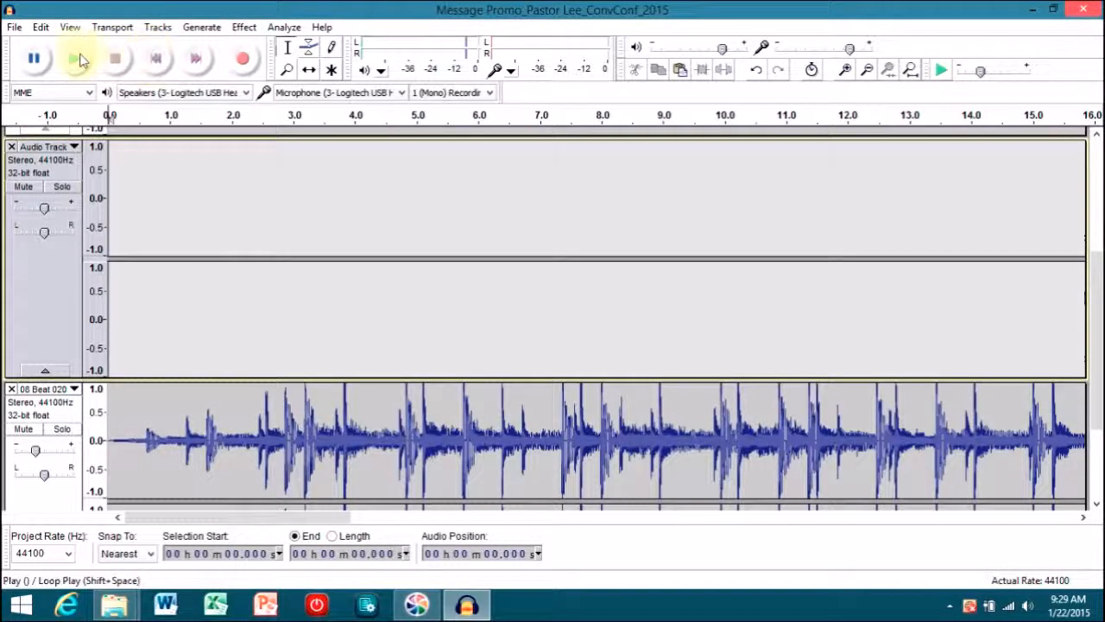
click(76, 59)
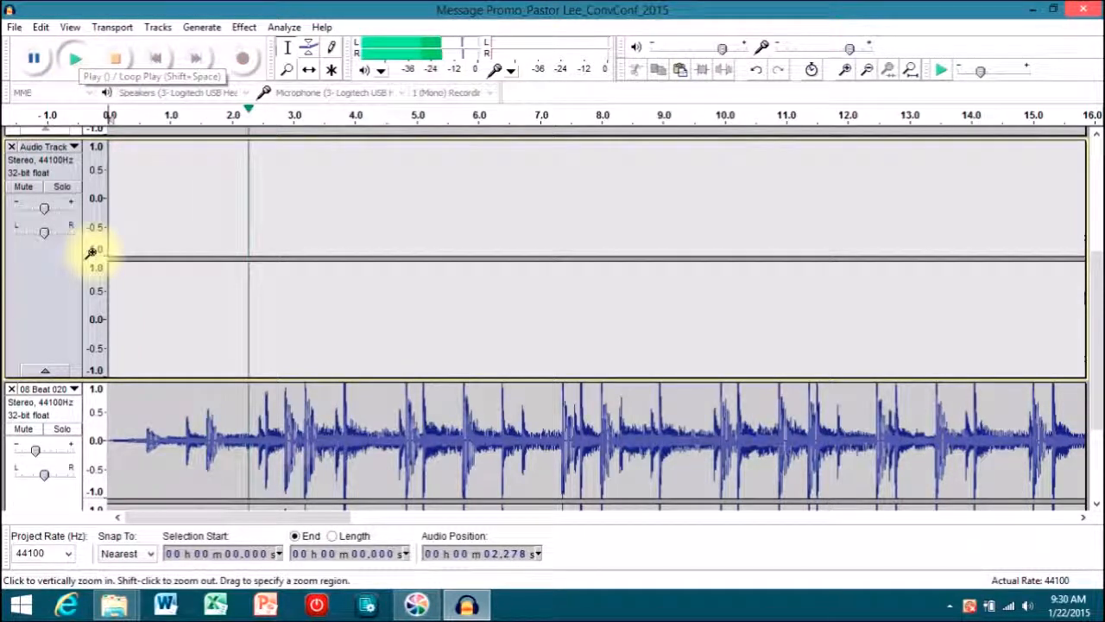
scroll(90, 252, down, 5)
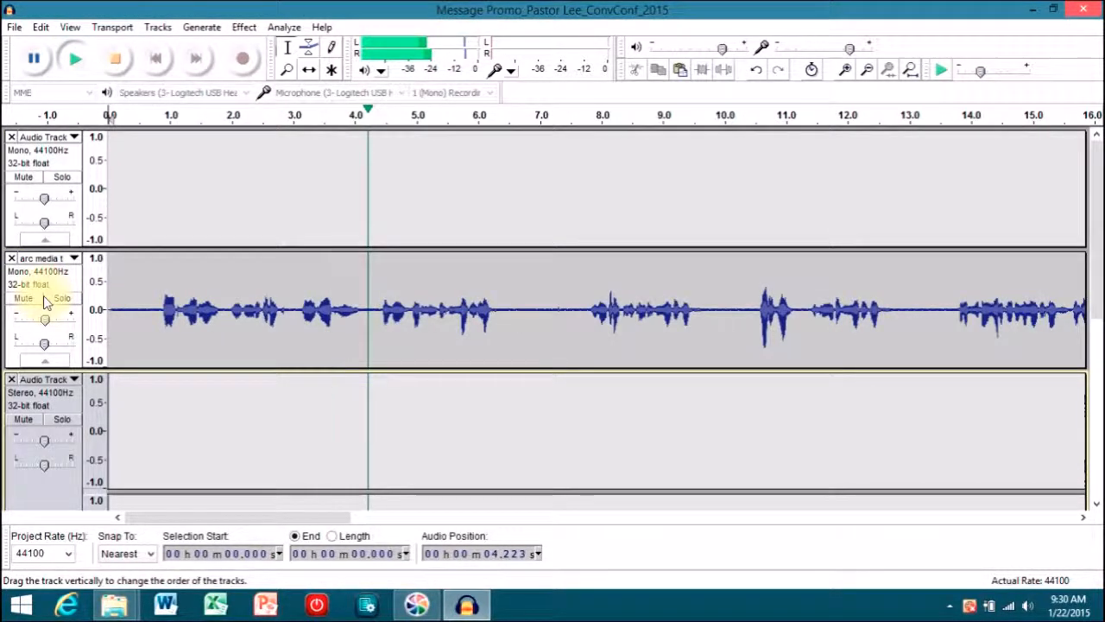
click(39, 298)
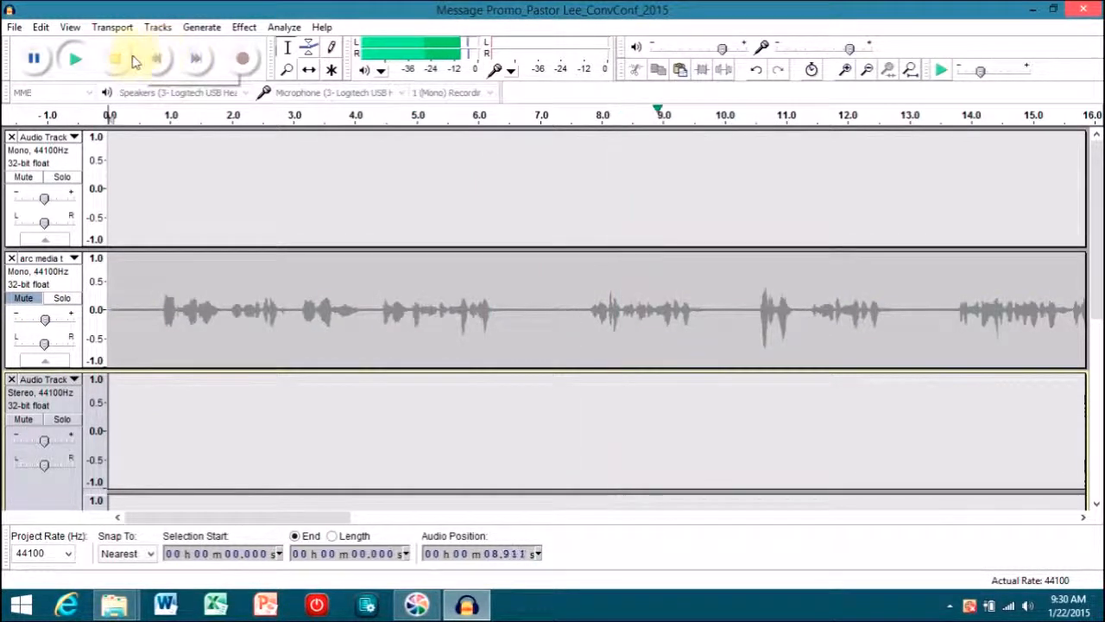
click(133, 59)
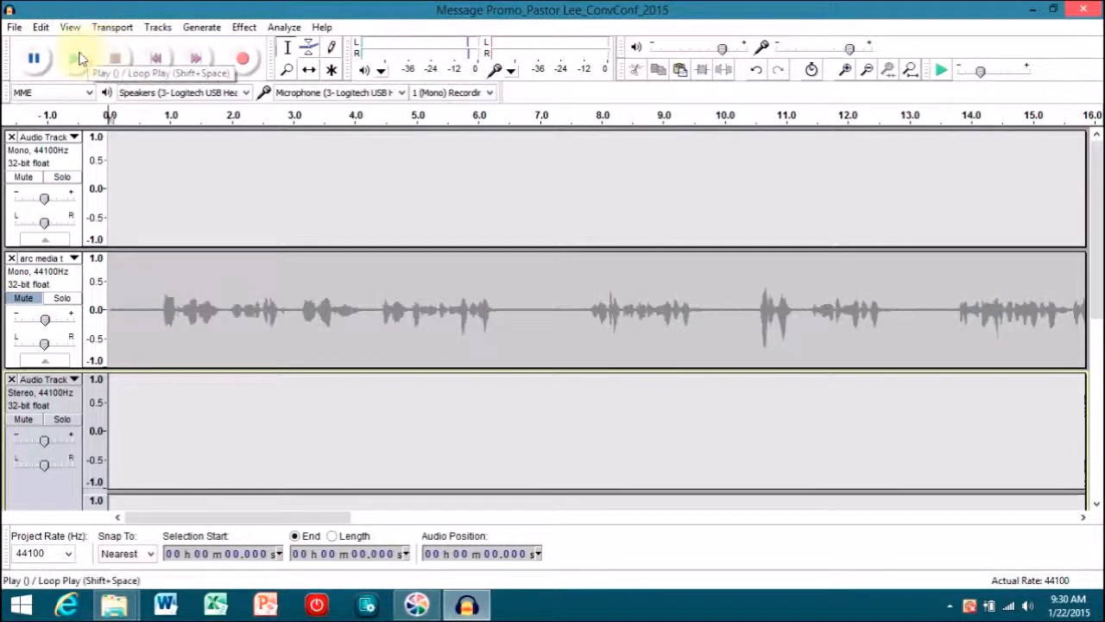
click(77, 58)
scroll(149, 288, down, 3)
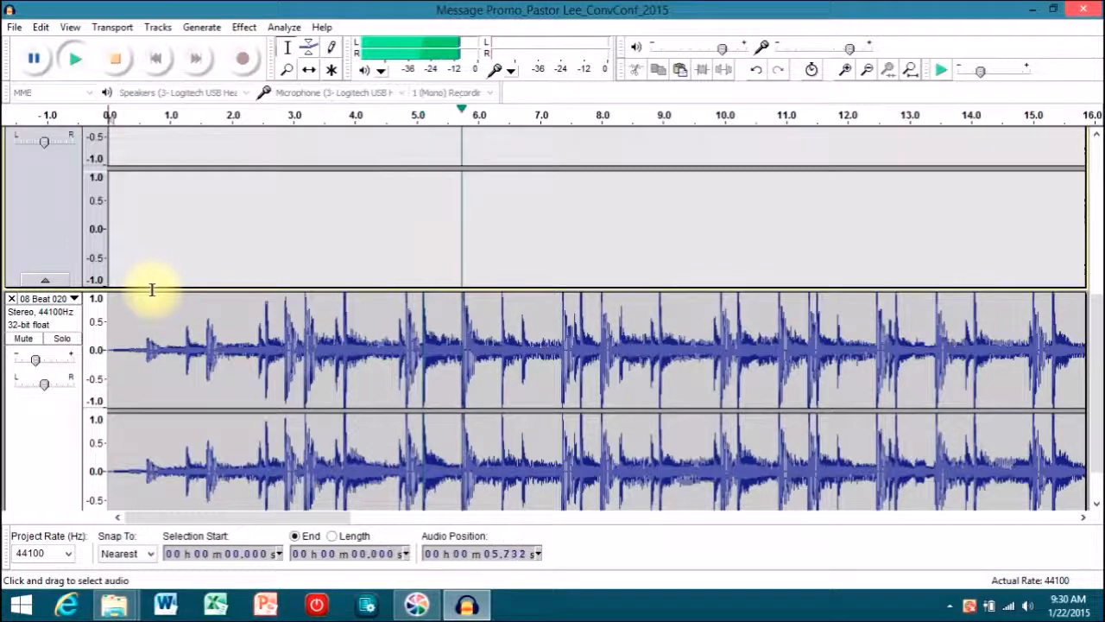
key(space)
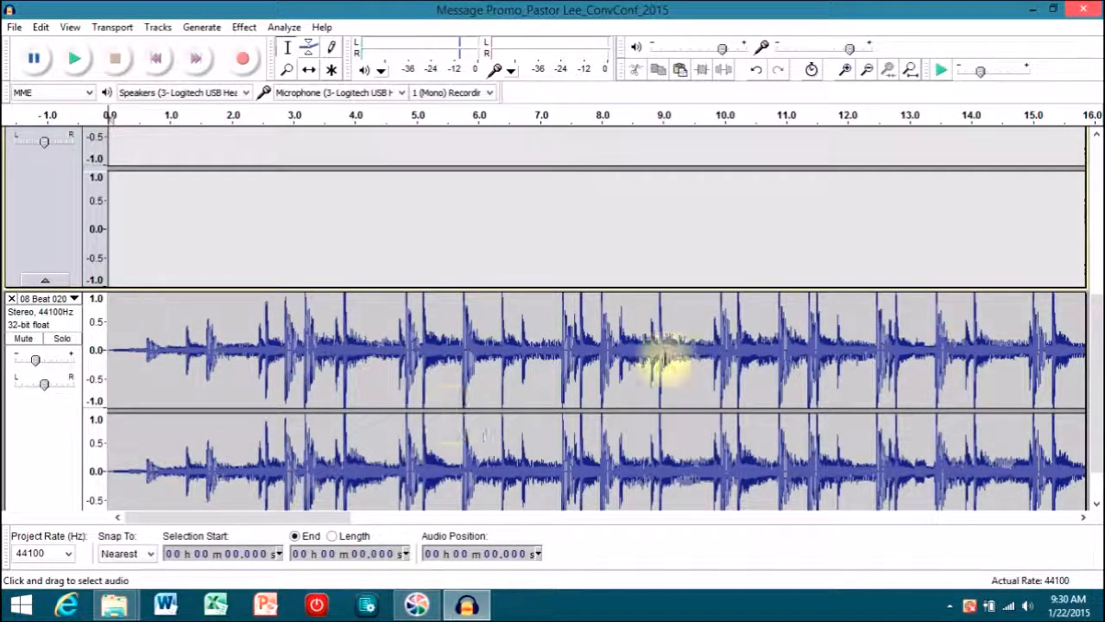
- Play the beat track from about 26.9 seconds to hear its fade-out
scroll(665, 360, right, 10)
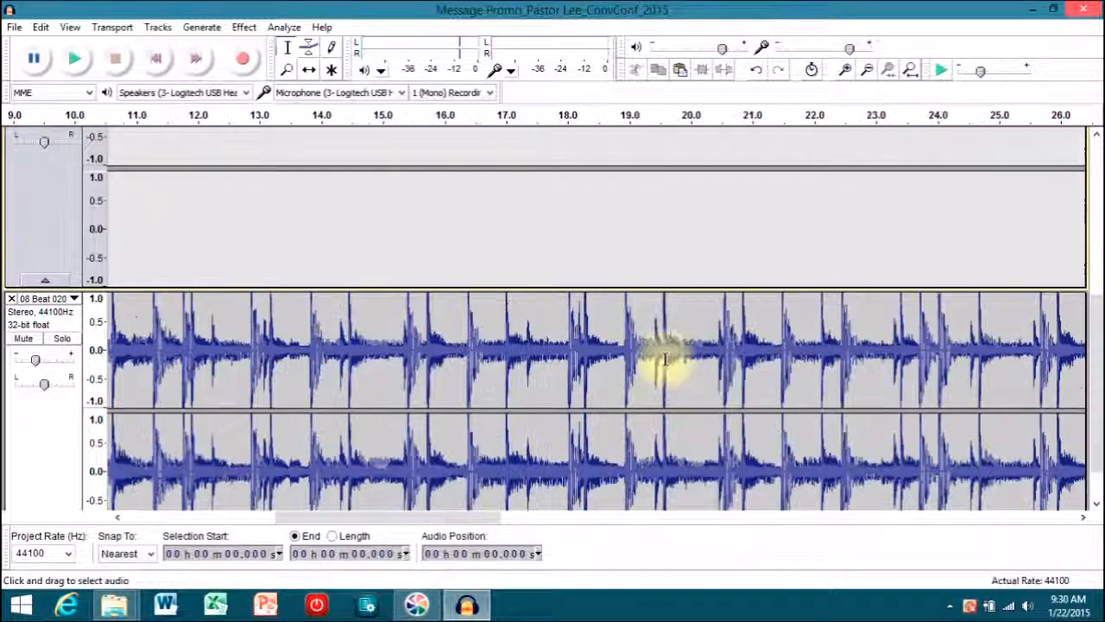
scroll(665, 359, right, 2)
scroll(669, 360, down, 1)
click(667, 360)
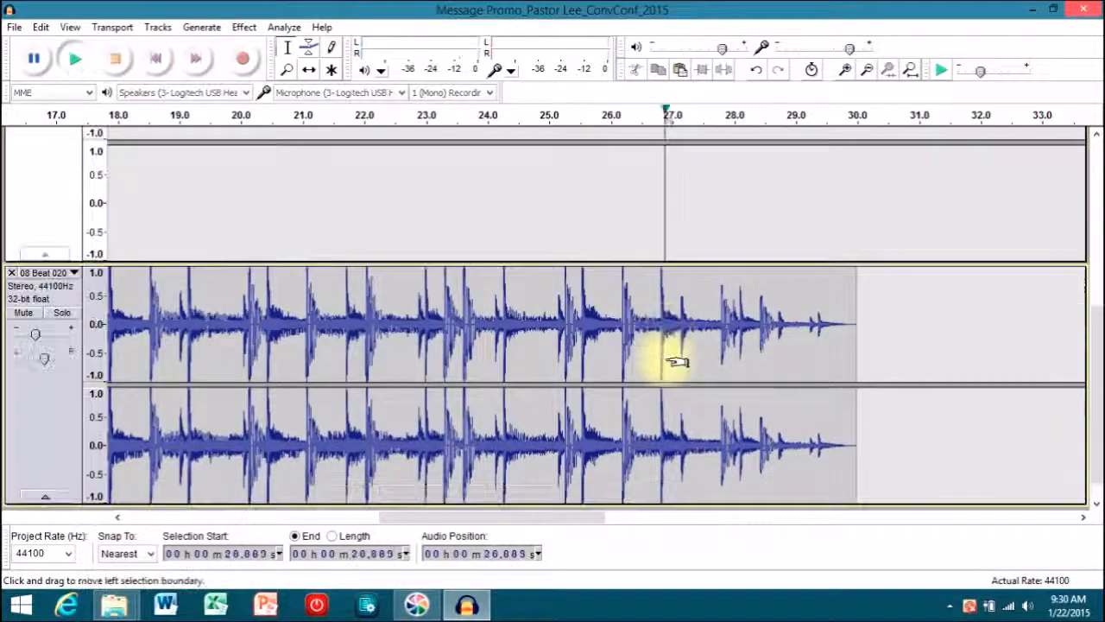
key(space)
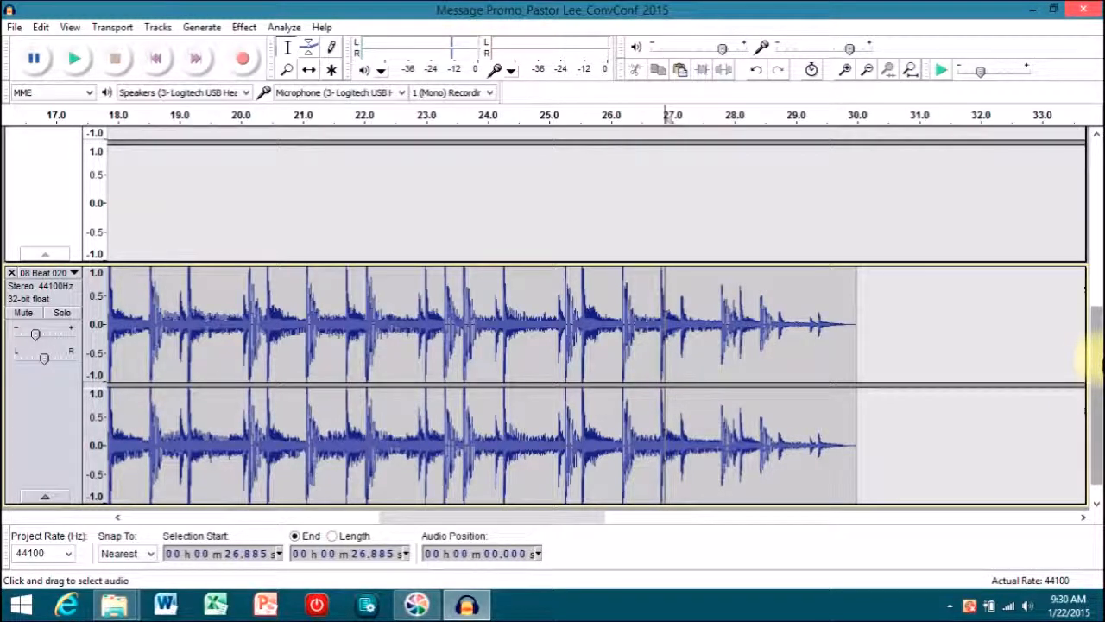
- Remove the empty stereo track between the talking sample and beat tracks
scroll(416, 253, up, 5)
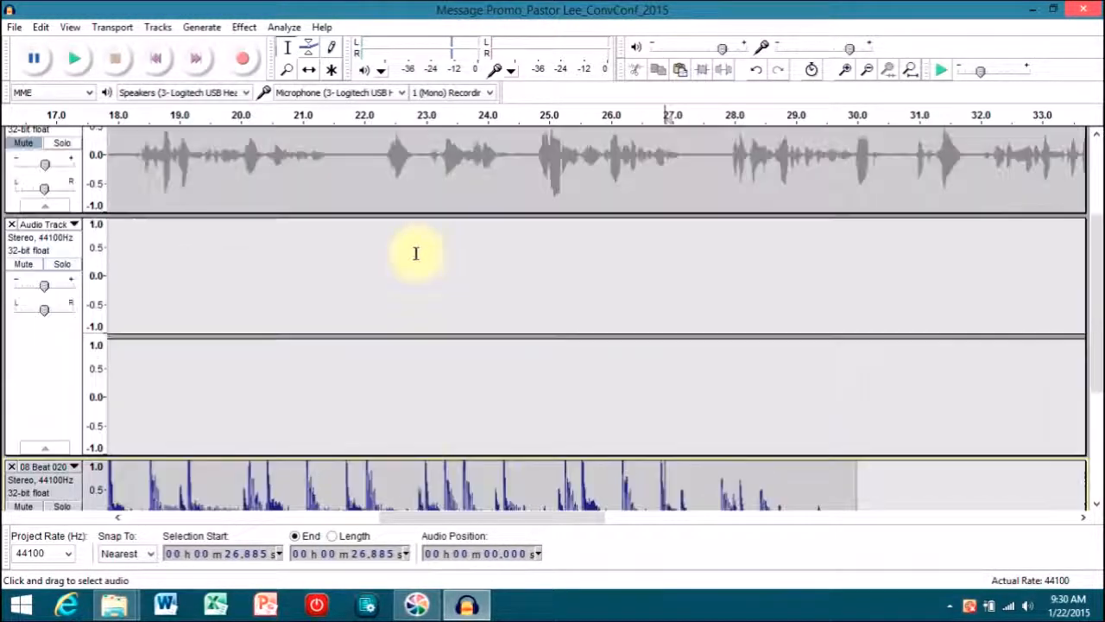
click(41, 382)
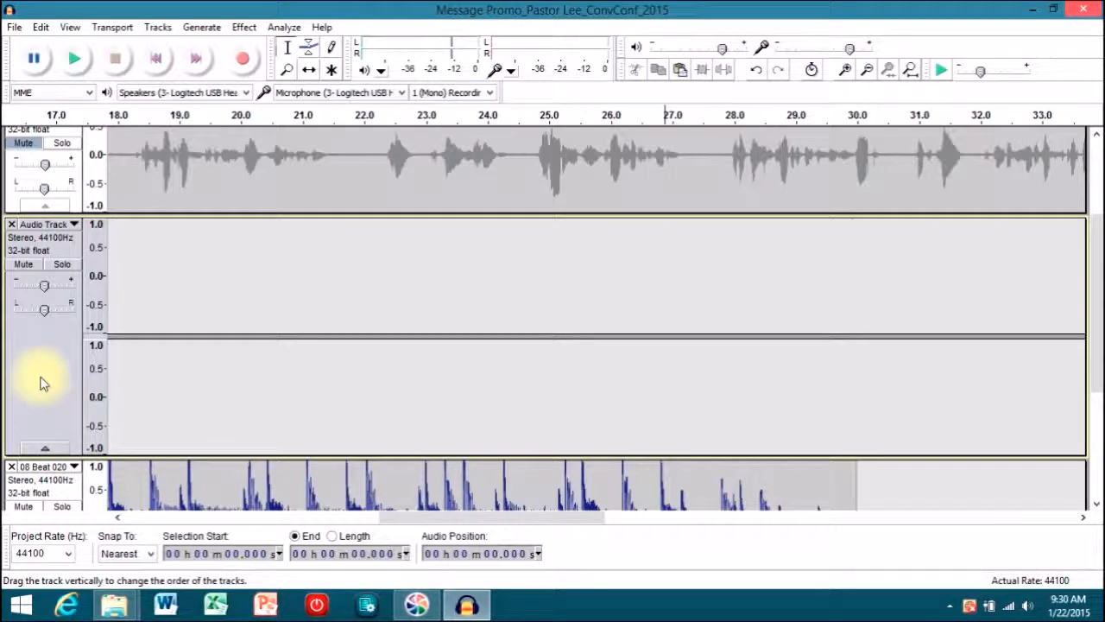
click(12, 224)
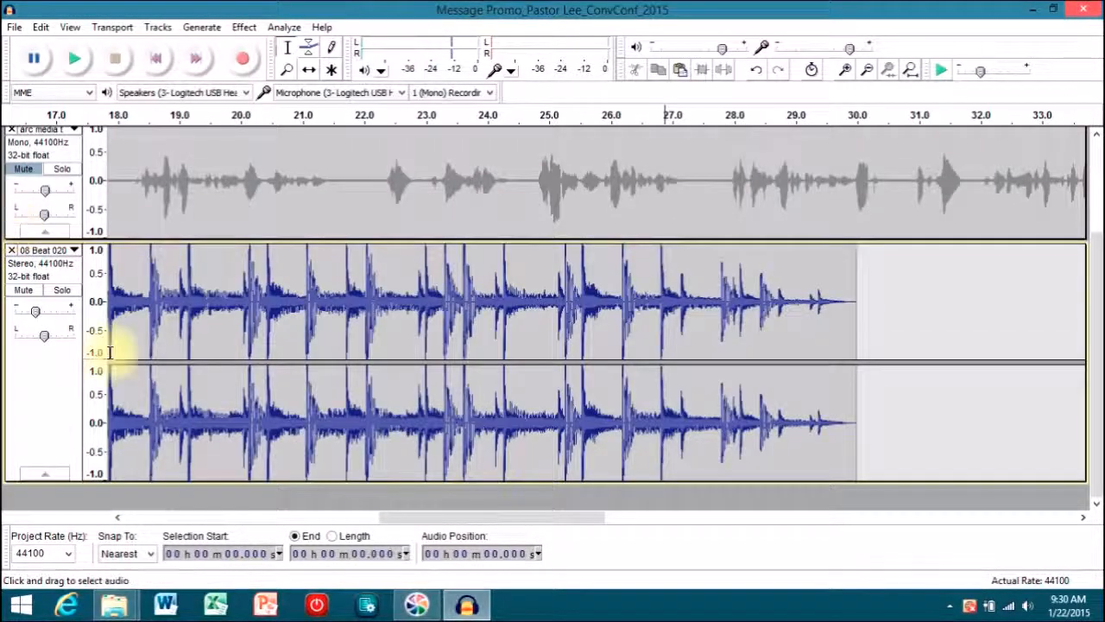
key(ctrl+z)
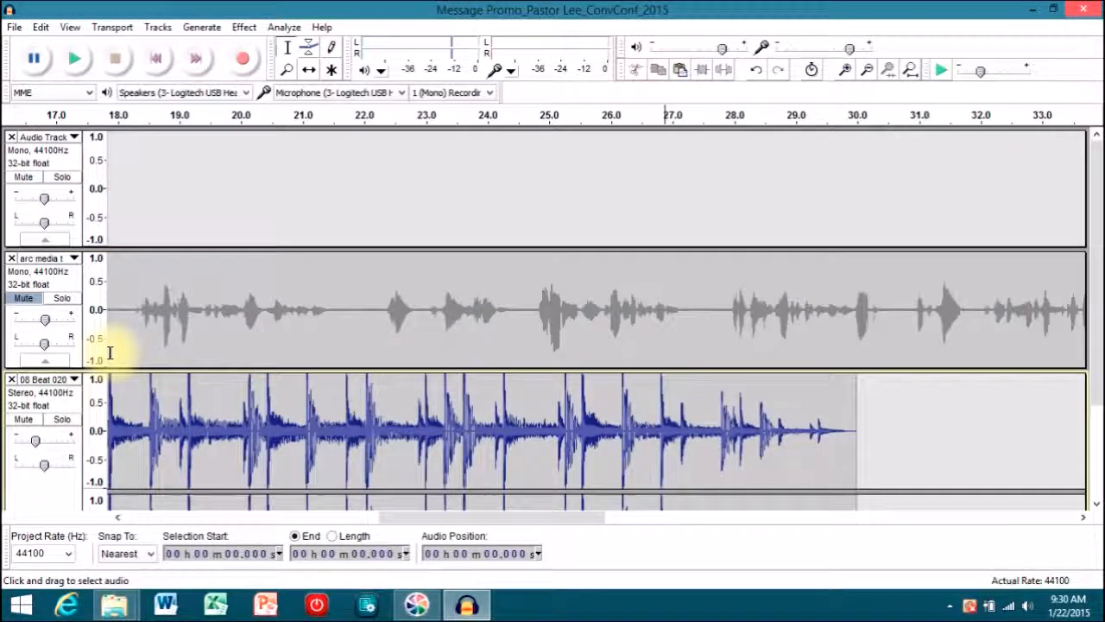
- Unmute the talking sample track, mute the beat track, and fit the whole project in the window
click(25, 299)
click(24, 418)
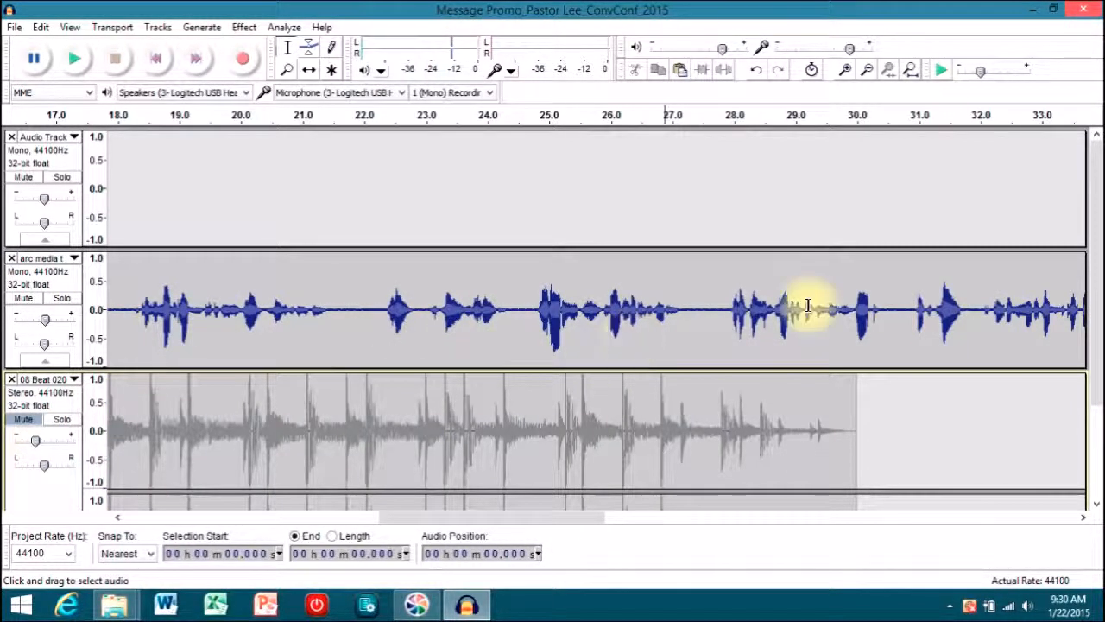
click(911, 71)
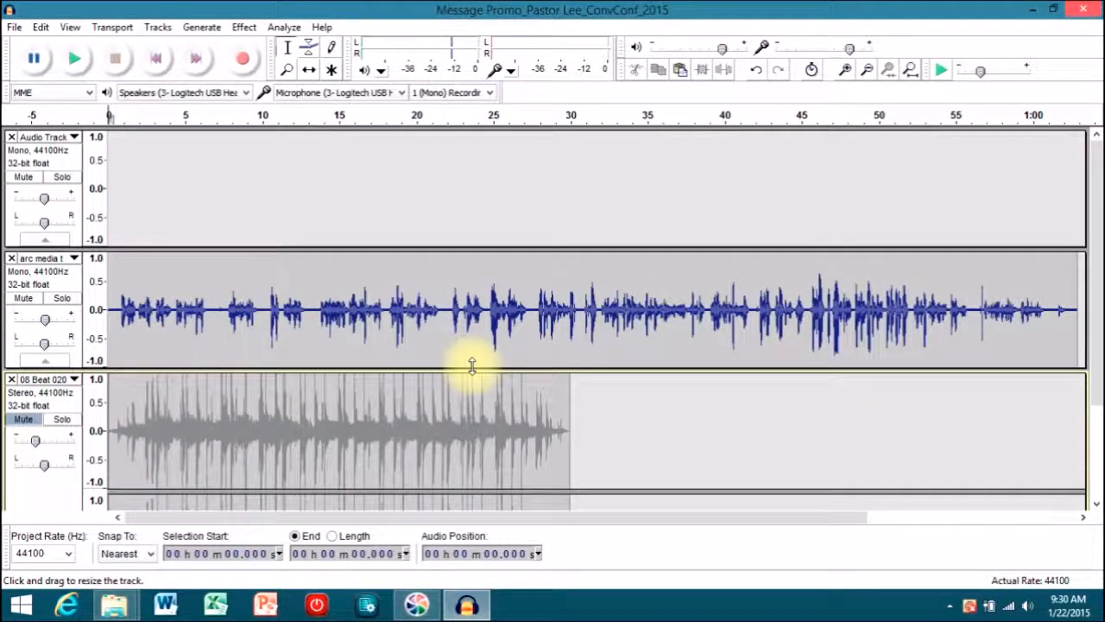
- Preview the talking sample's opening and copy its section from about 1.9 to 6.5 seconds to the start of the empty mono track
click(121, 311)
key(space)
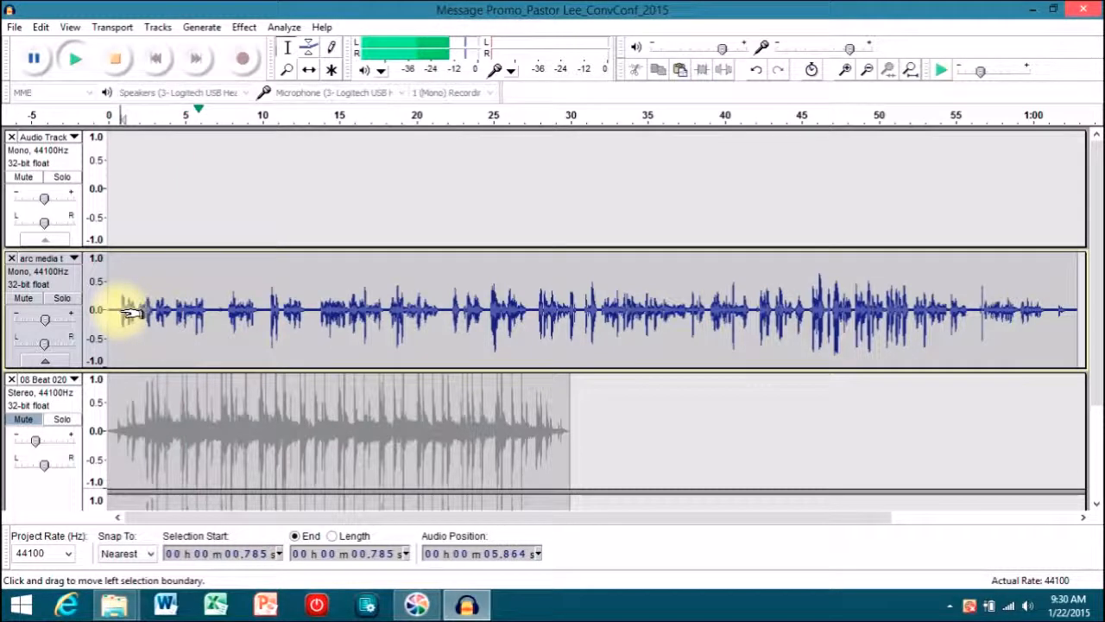
key(space)
drag(137, 310, 208, 319)
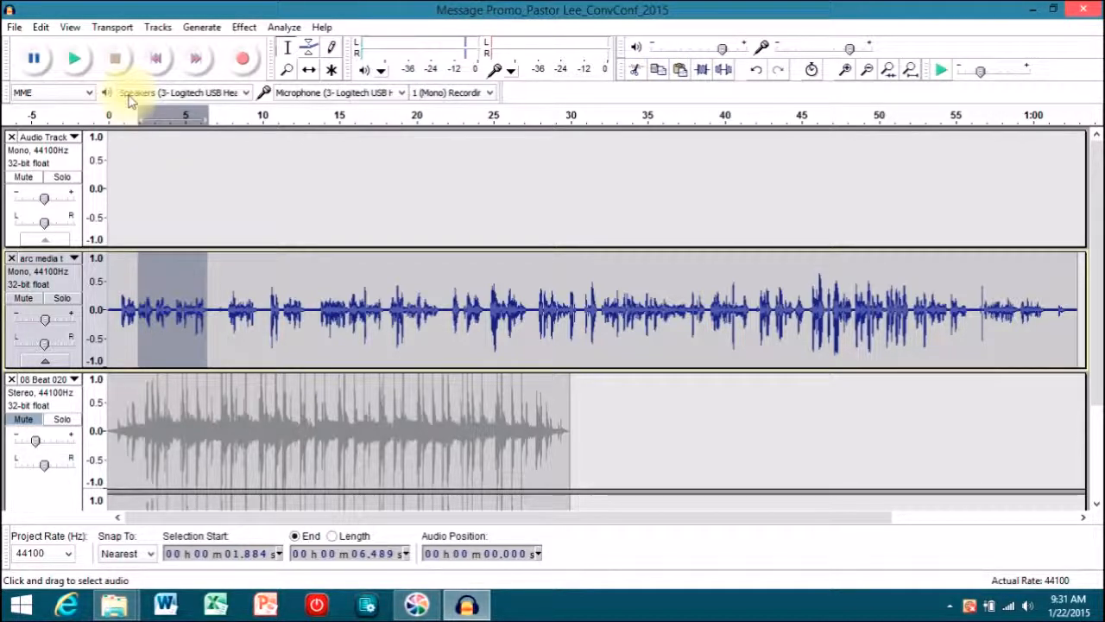
click(67, 164)
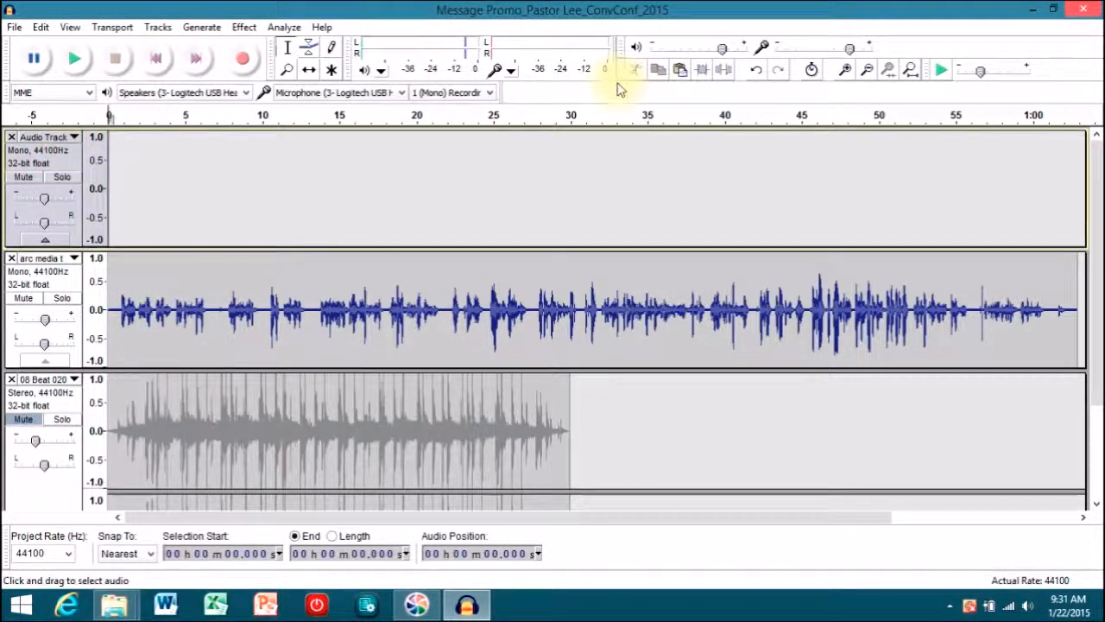
click(680, 69)
click(362, 204)
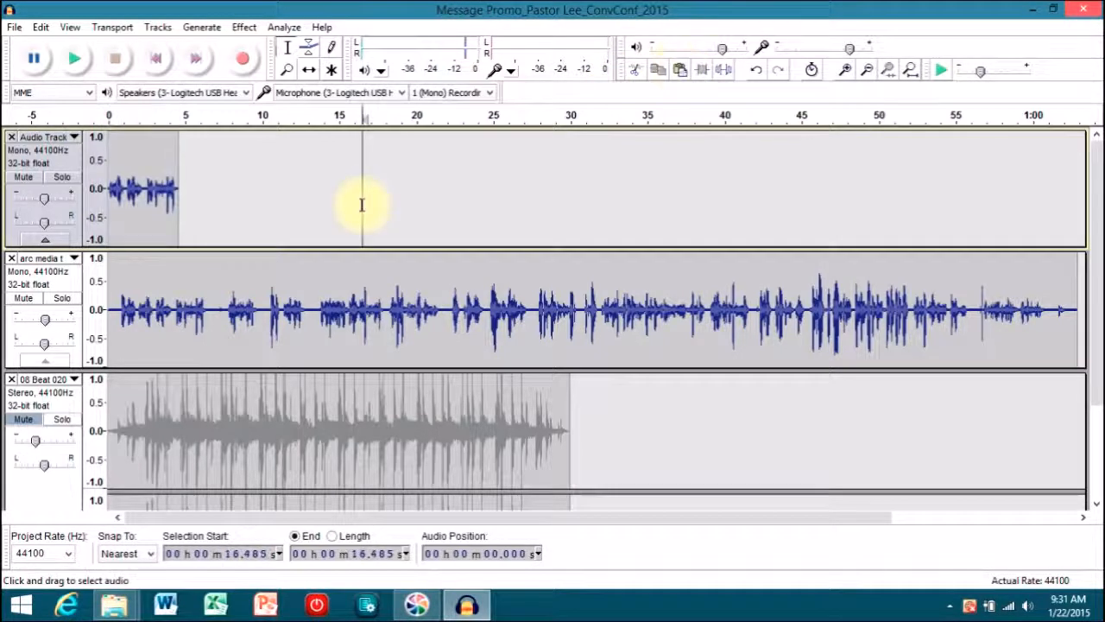
- Mute the mono track holding the pasted phrase and preview the talking sample from about 7.9 and 13.8 seconds
click(23, 177)
click(231, 311)
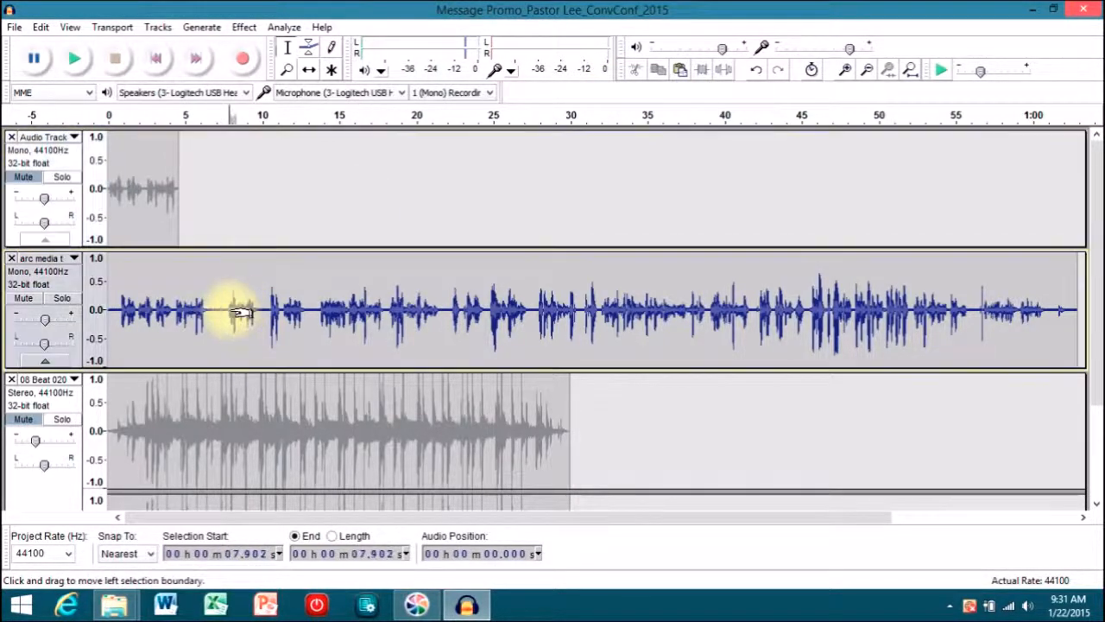
key(space)
key(space)
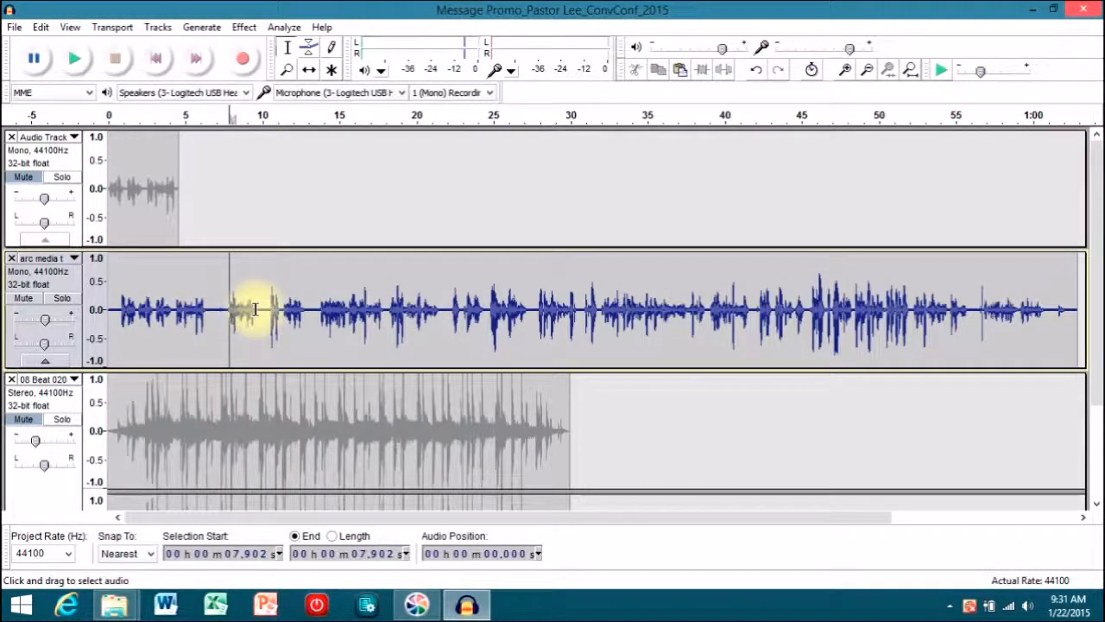
click(325, 312)
key(space)
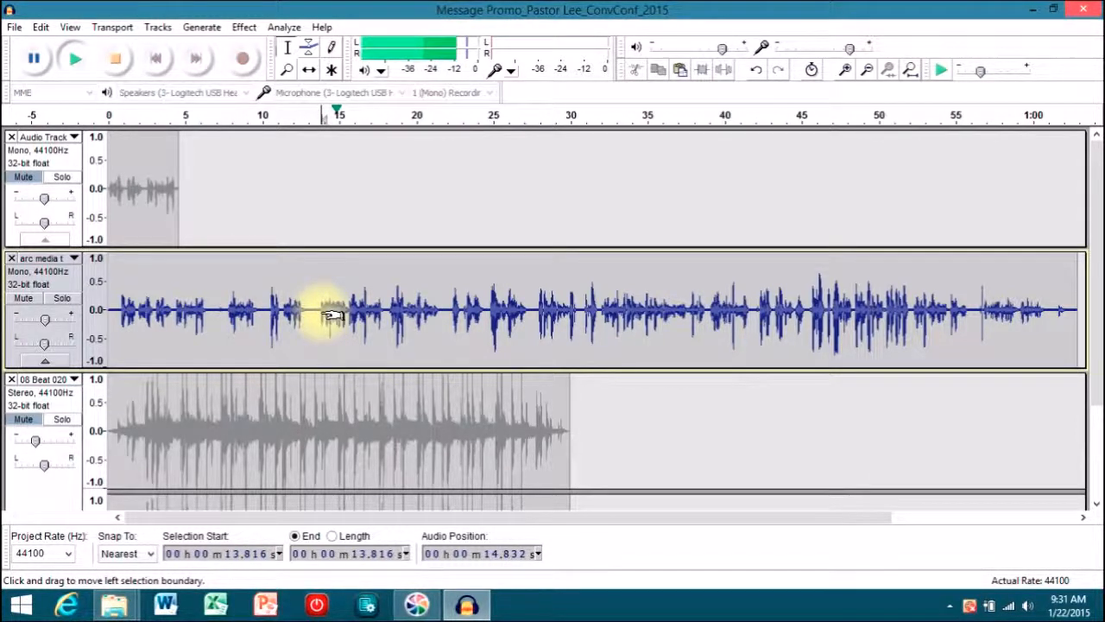
key(space)
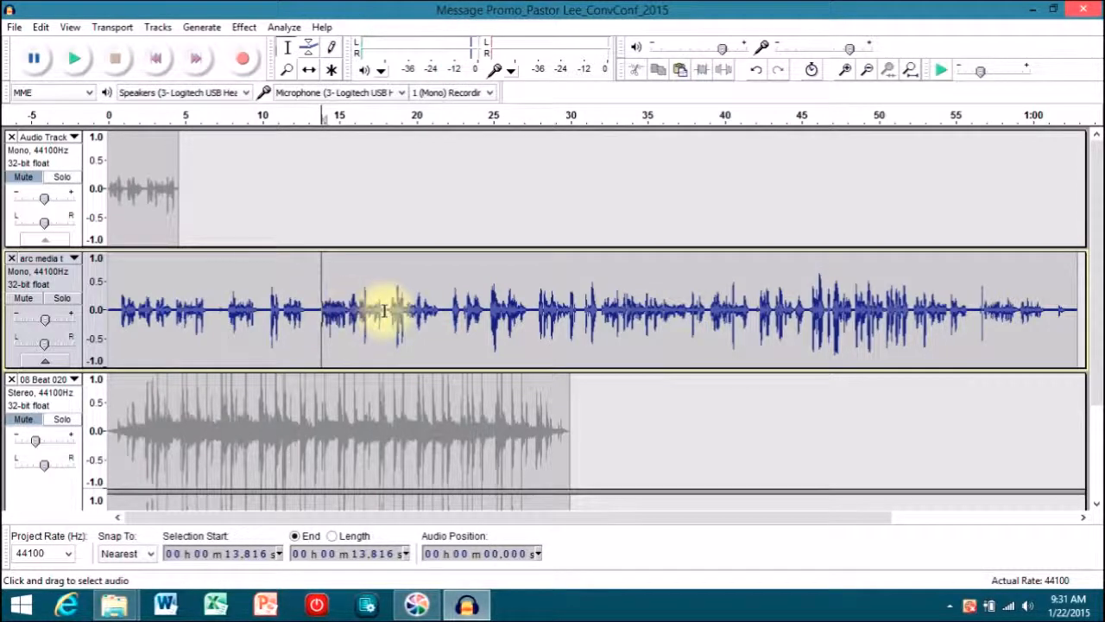
- Copy the talking sample's section from about 13.6 to 17.9 seconds onto the mono track and slide it against the first phrase's end
drag(384, 308, 318, 311)
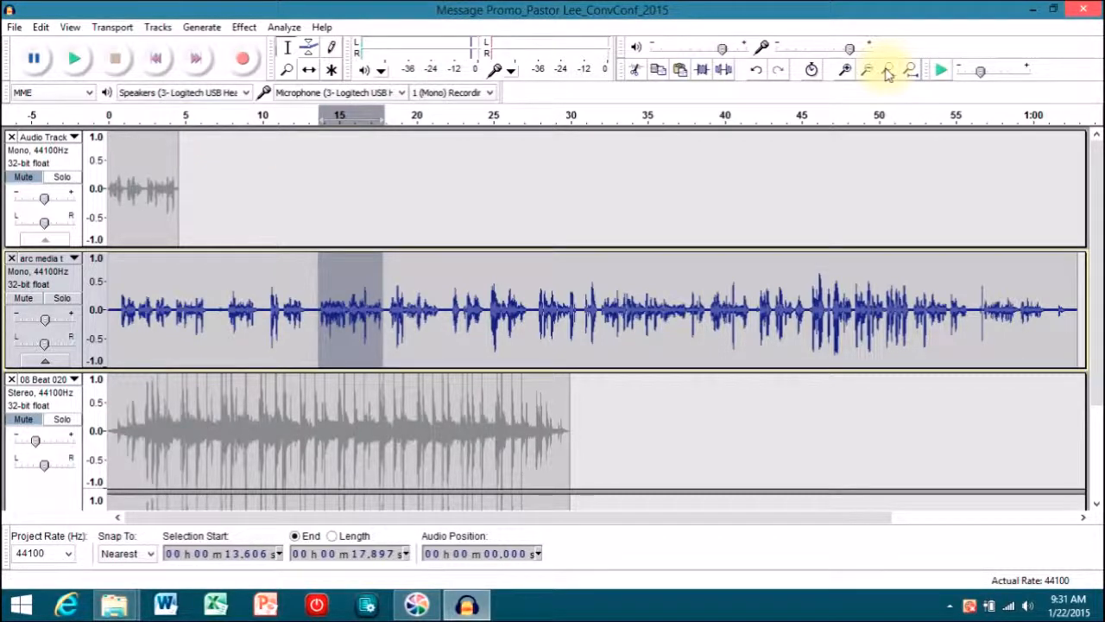
click(187, 163)
click(681, 69)
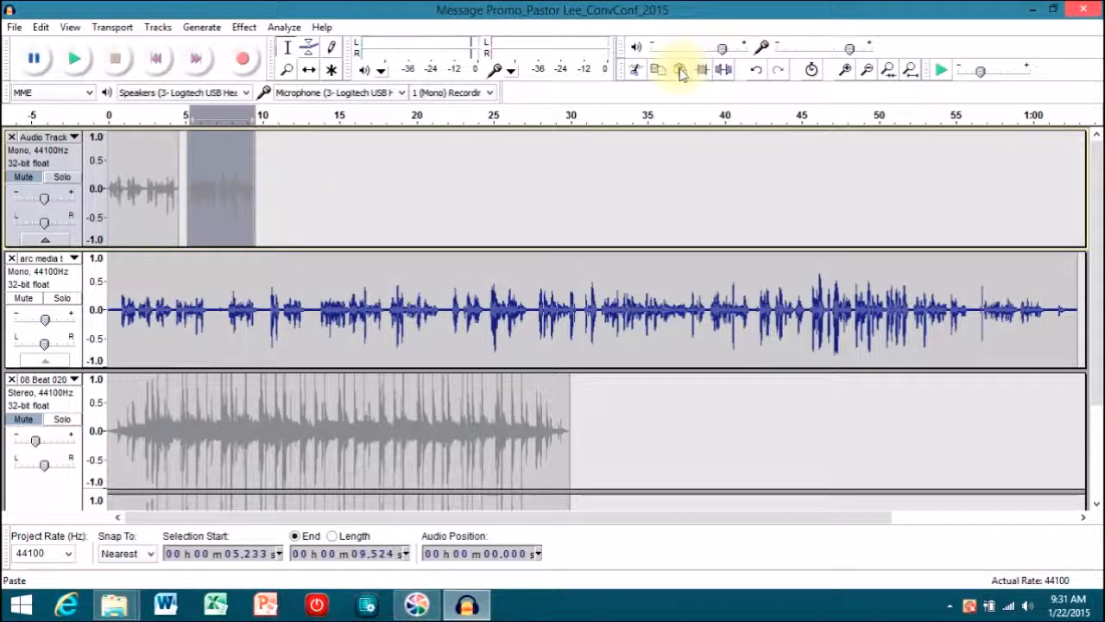
click(350, 177)
click(310, 70)
drag(224, 207, 202, 207)
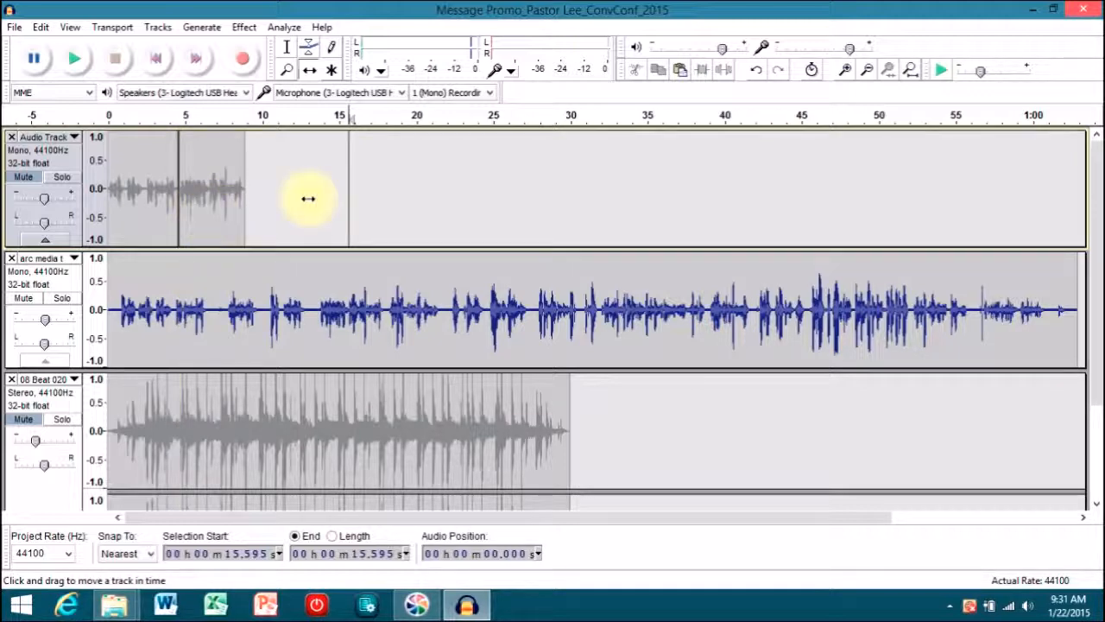
- Preview the talking sample briefly from about 32 seconds and again from about 33.7 seconds
click(287, 47)
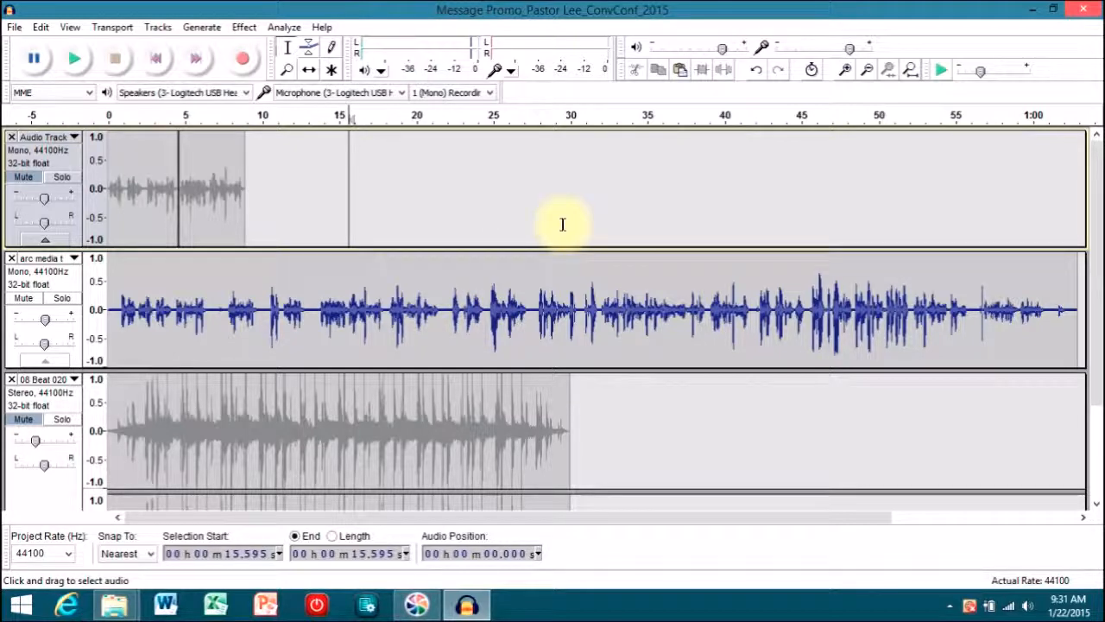
click(602, 300)
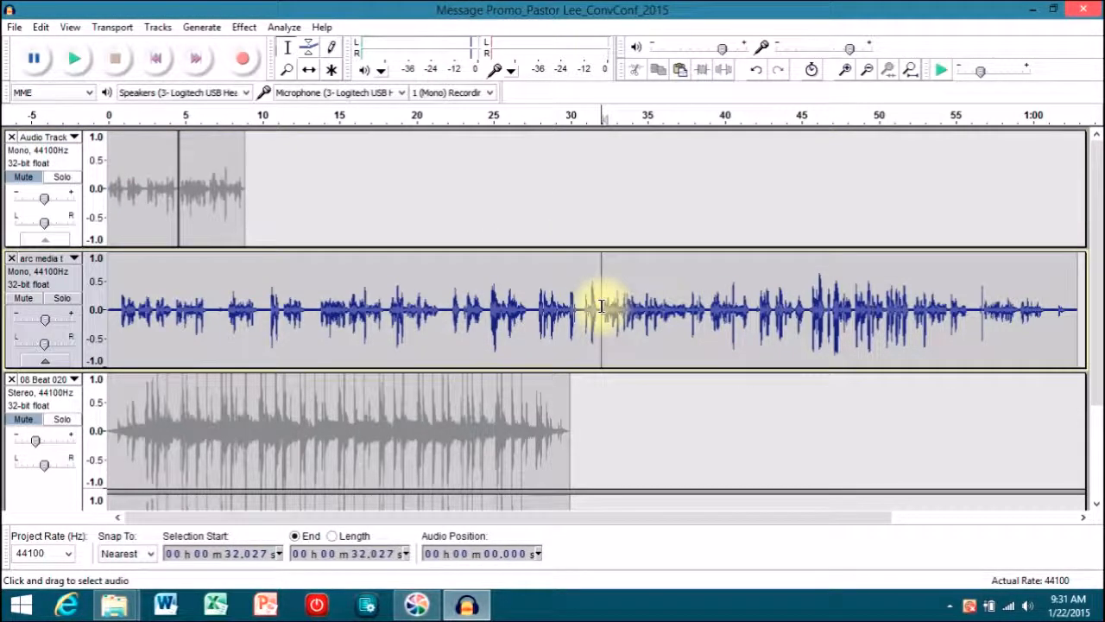
key(space)
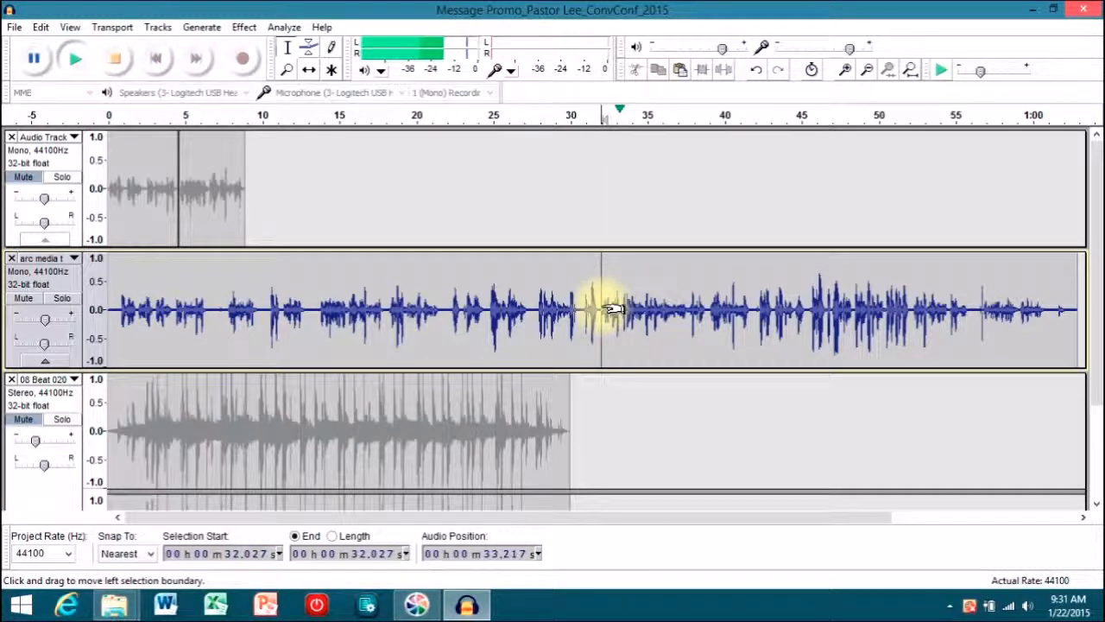
key(space)
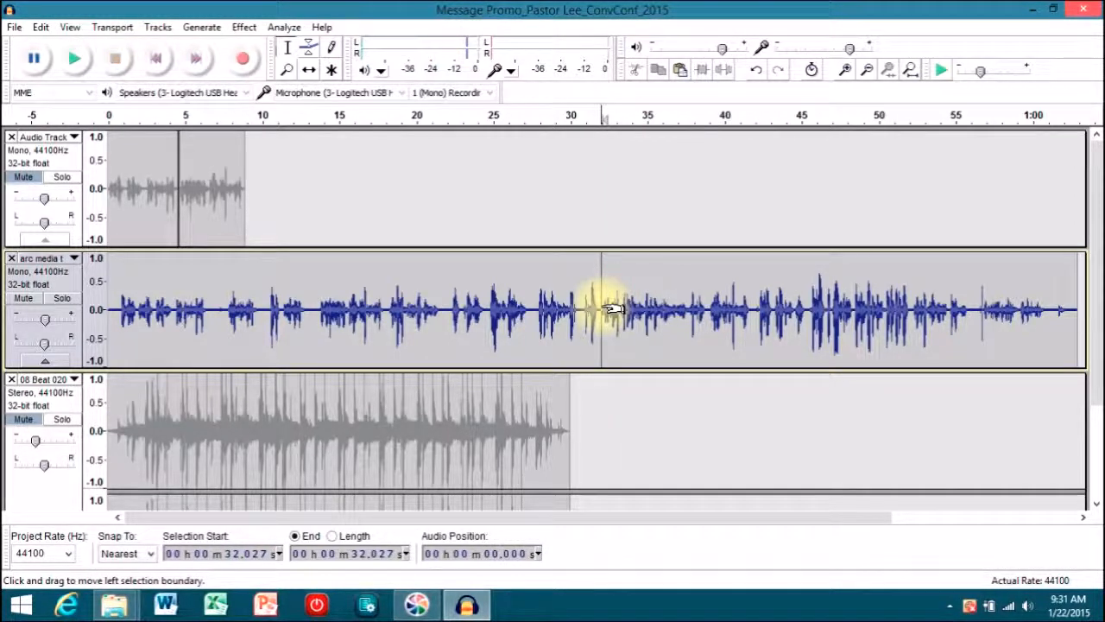
click(628, 307)
key(space)
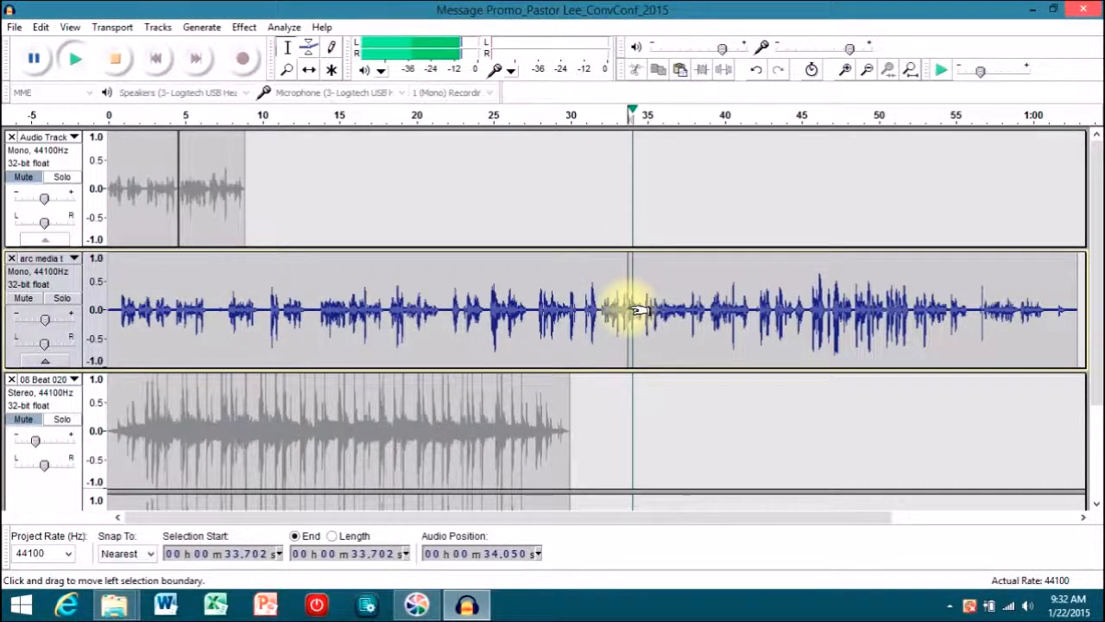
key(space)
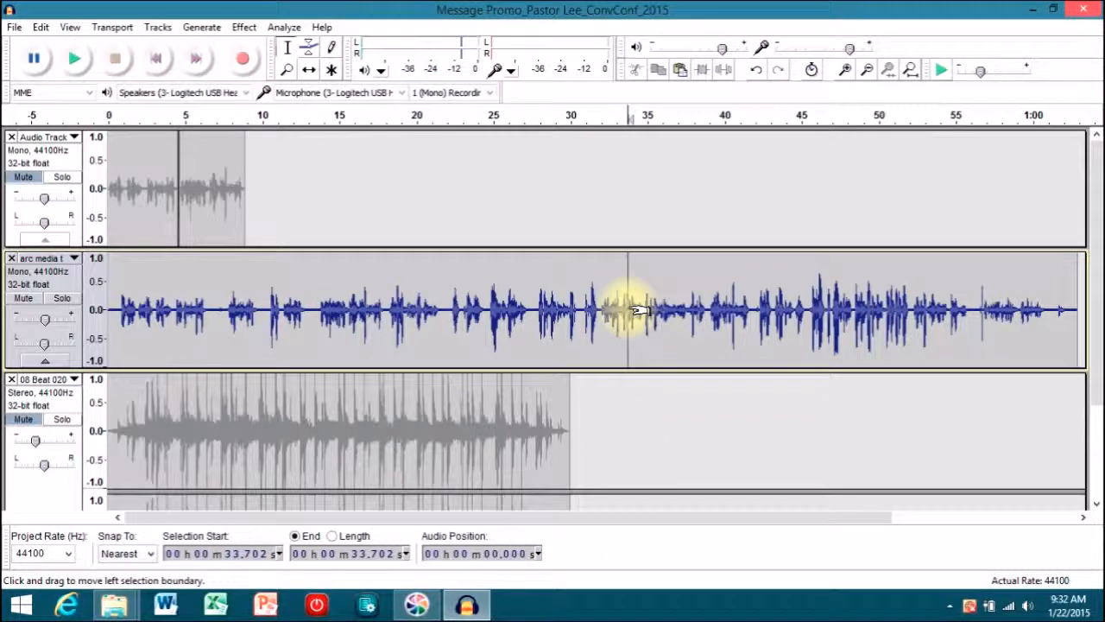
- Listen to the talking sample from about 33.6 seconds through about 41 seconds to locate the next phrase
click(865, 75)
click(843, 74)
click(843, 75)
click(842, 74)
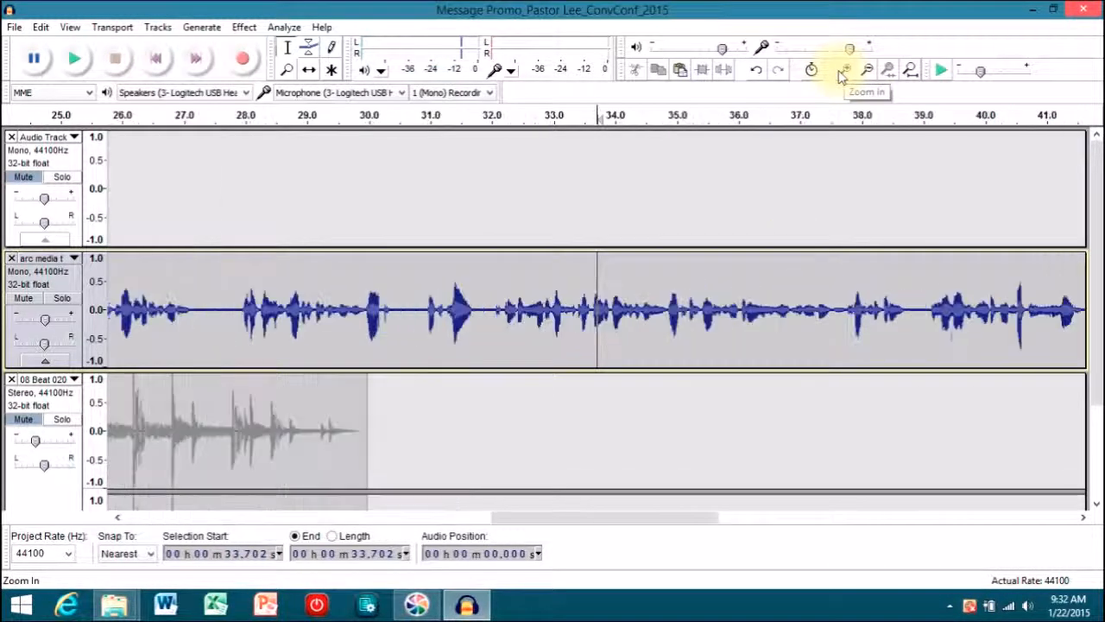
click(842, 74)
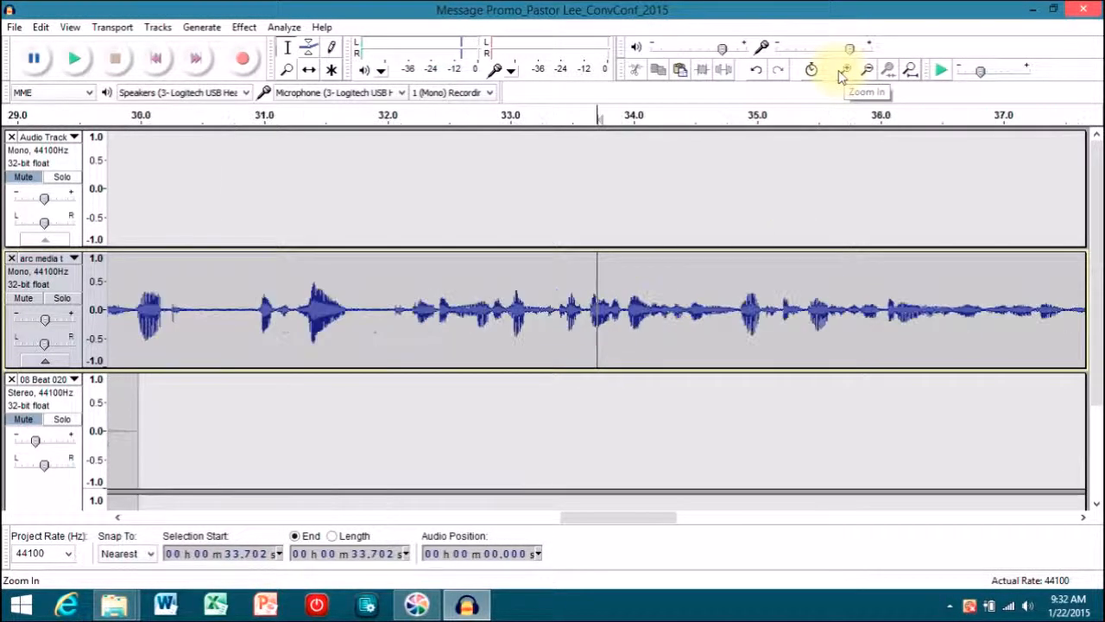
click(591, 309)
key(space)
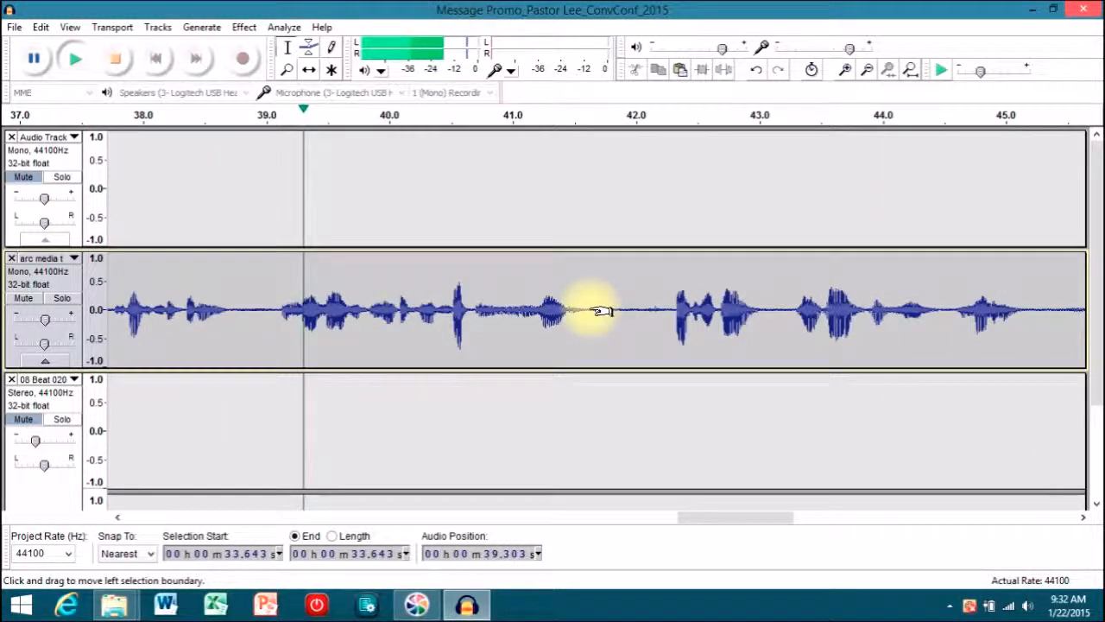
key(space)
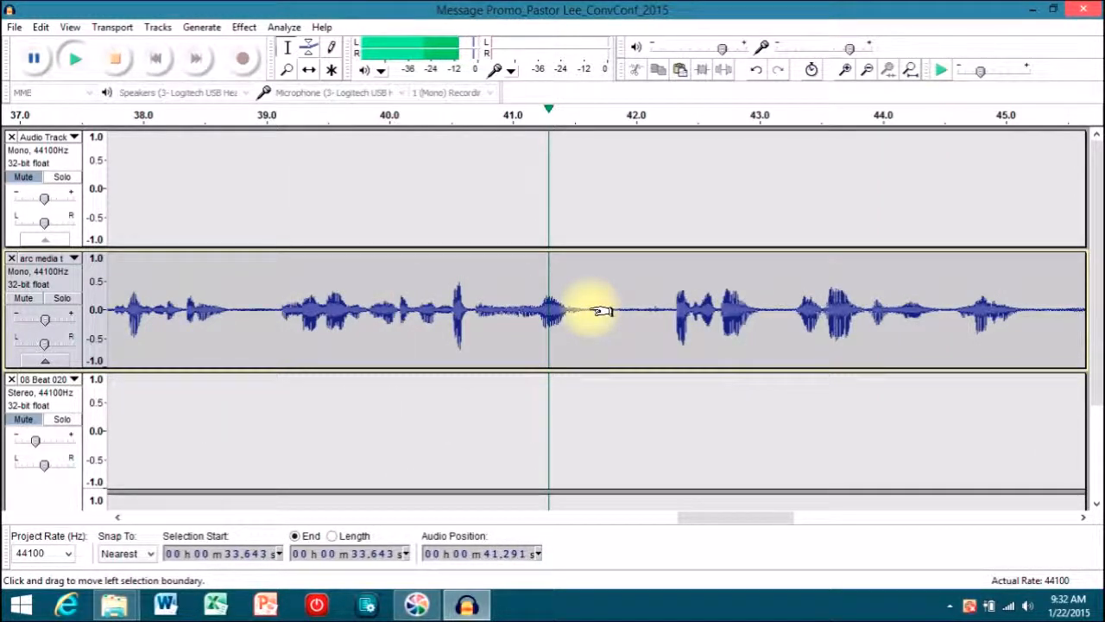
scroll(581, 312, right, 1)
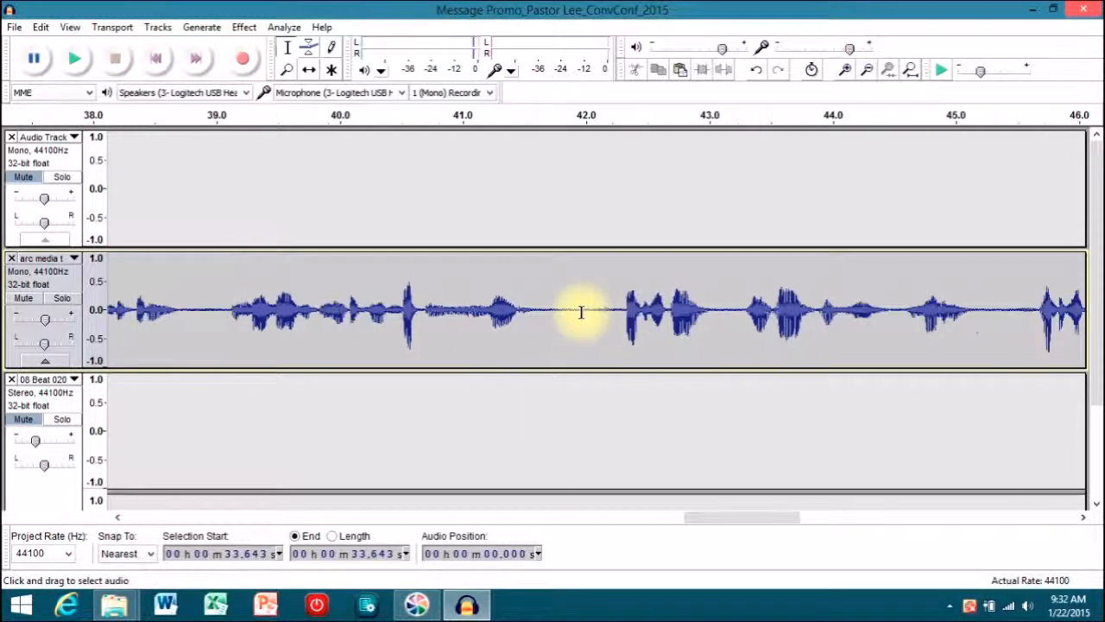
- Select the talking sample from about 33.6 to 42.3 seconds and play the selection
scroll(581, 311, left, 5)
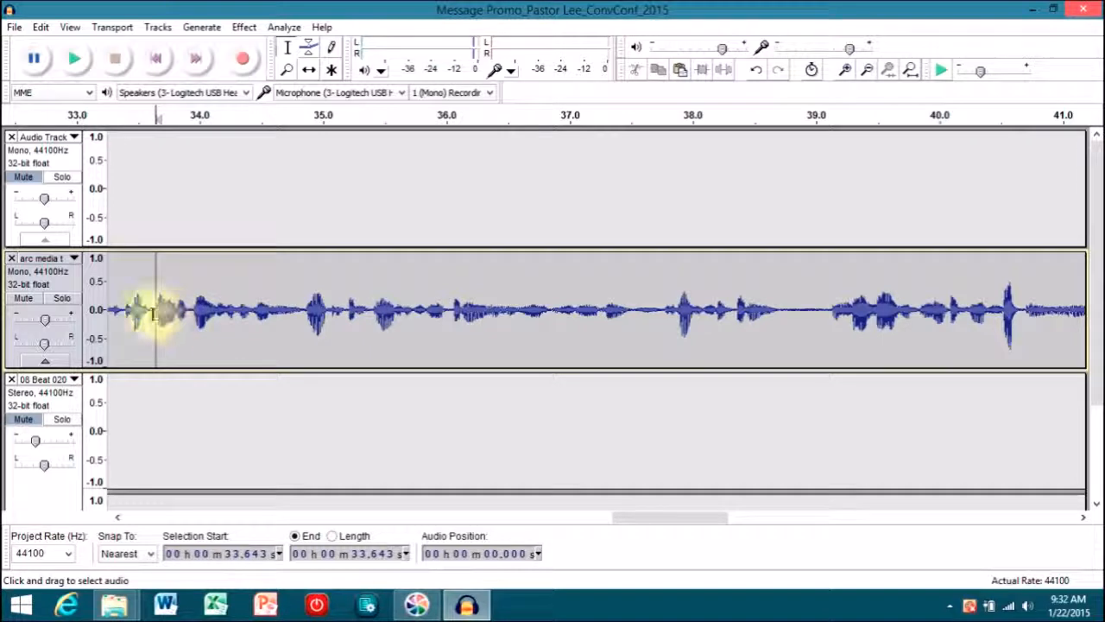
drag(154, 313, 1085, 300)
drag(1100, 299, 906, 315)
key(space)
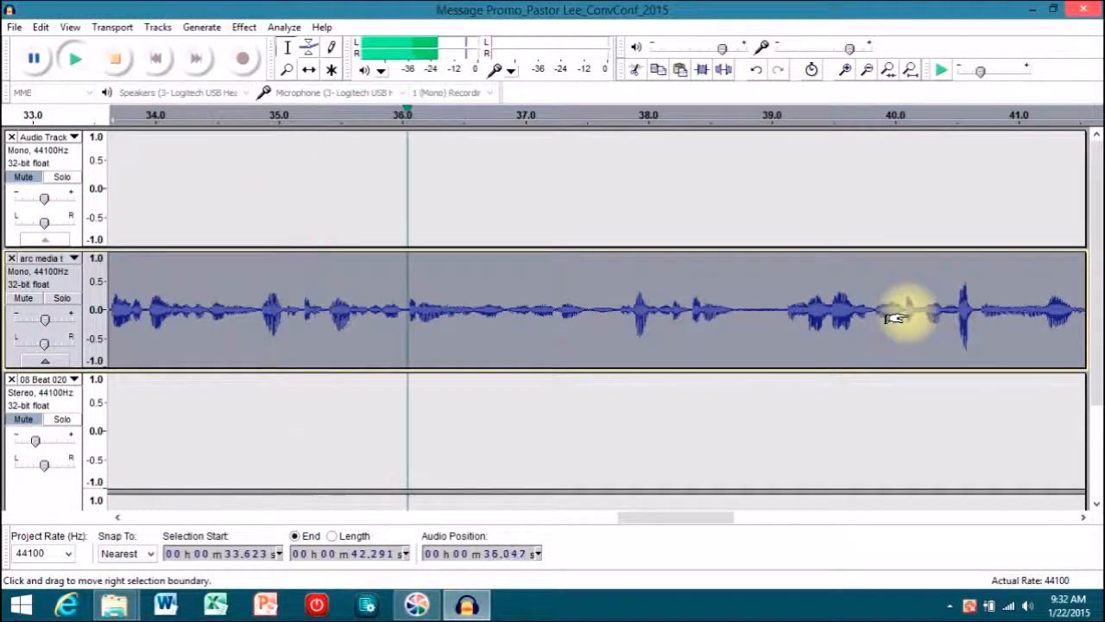
click(868, 72)
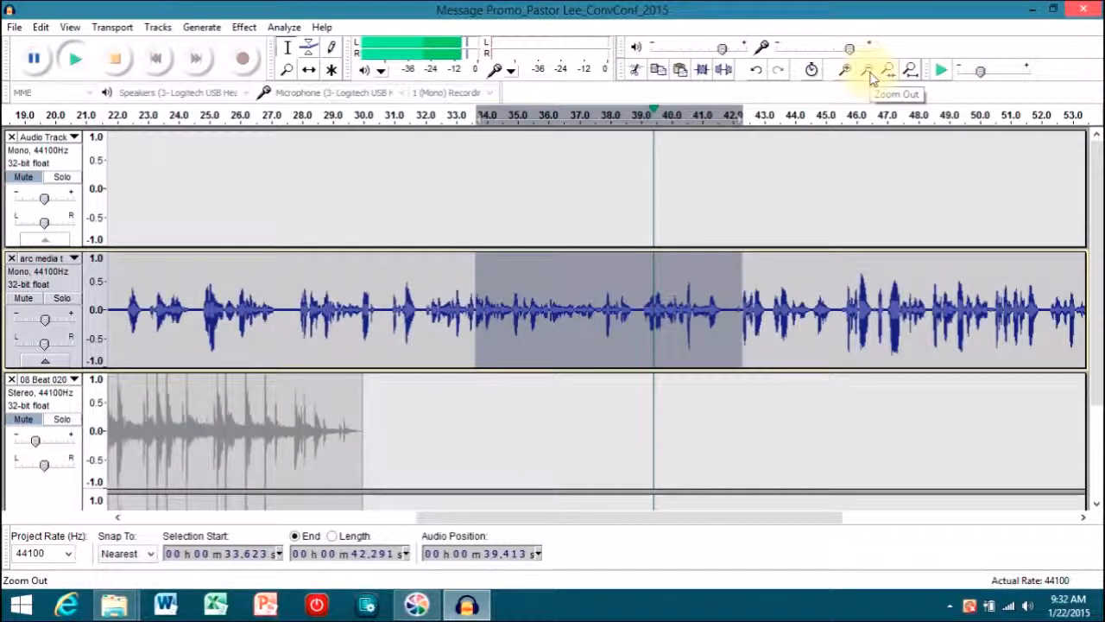
click(869, 74)
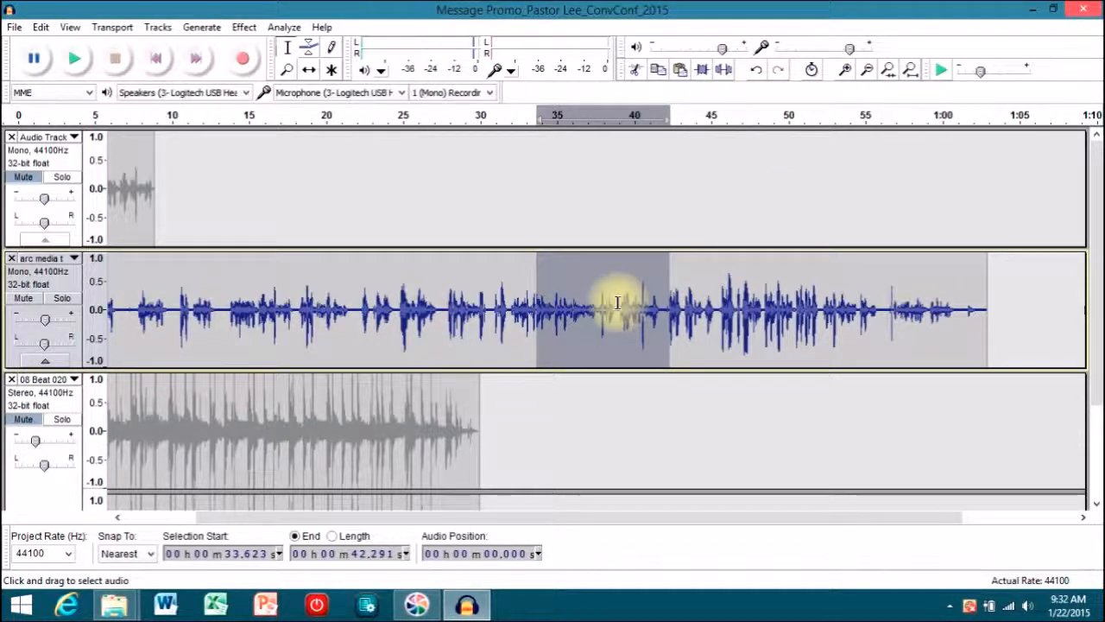
- Copy the talking sample's section from about 33.6 to 41.9 seconds onto the mono track and slide it against the second phrase's end
click(846, 70)
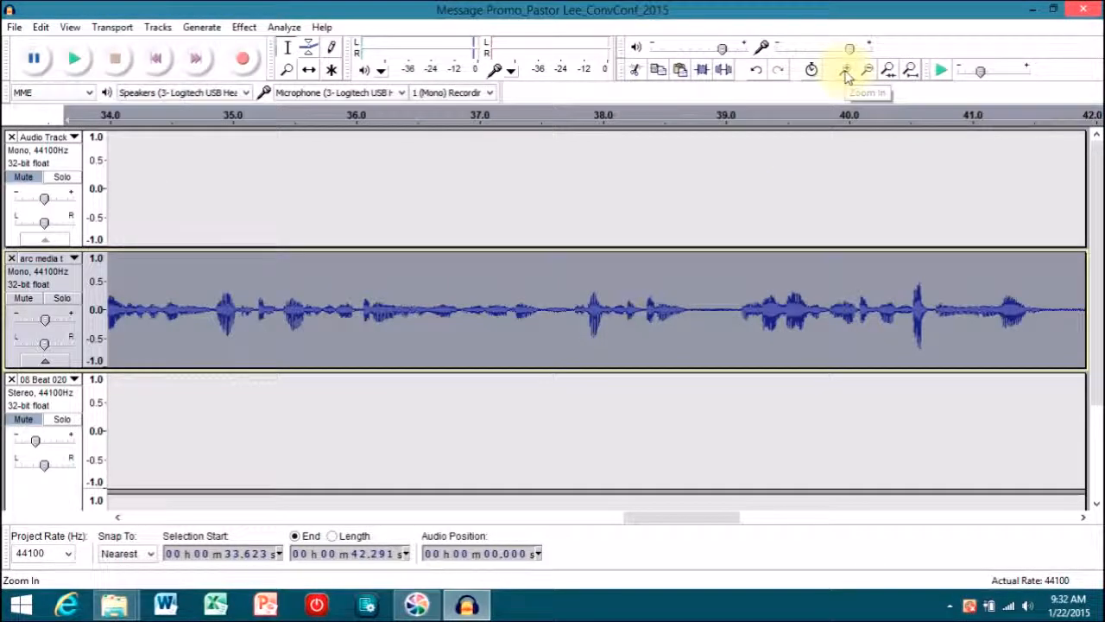
click(867, 69)
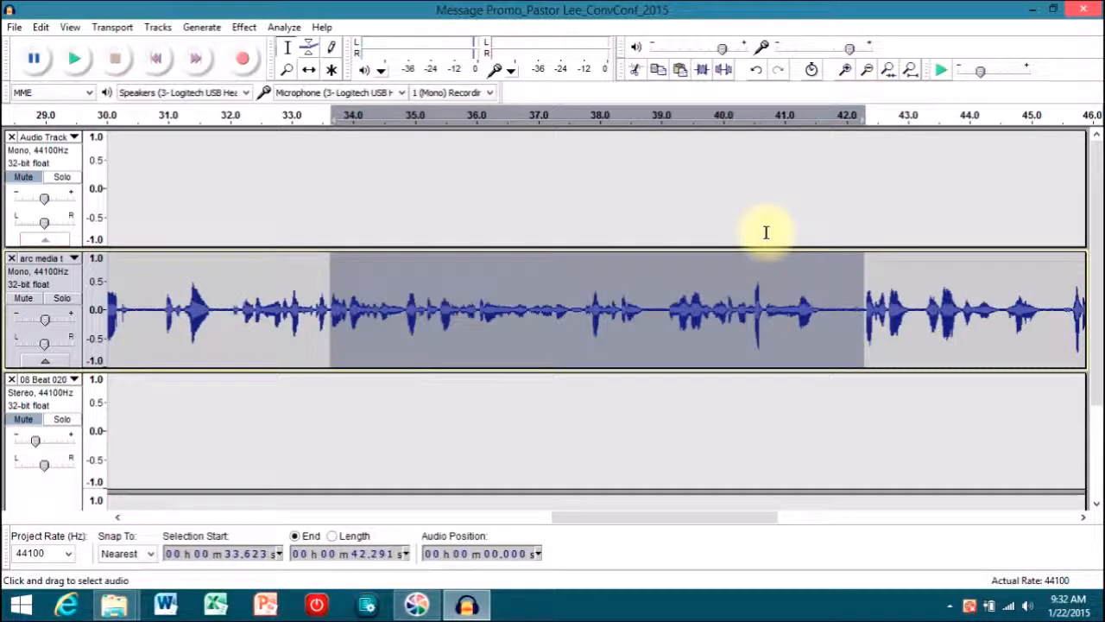
drag(843, 306, 333, 286)
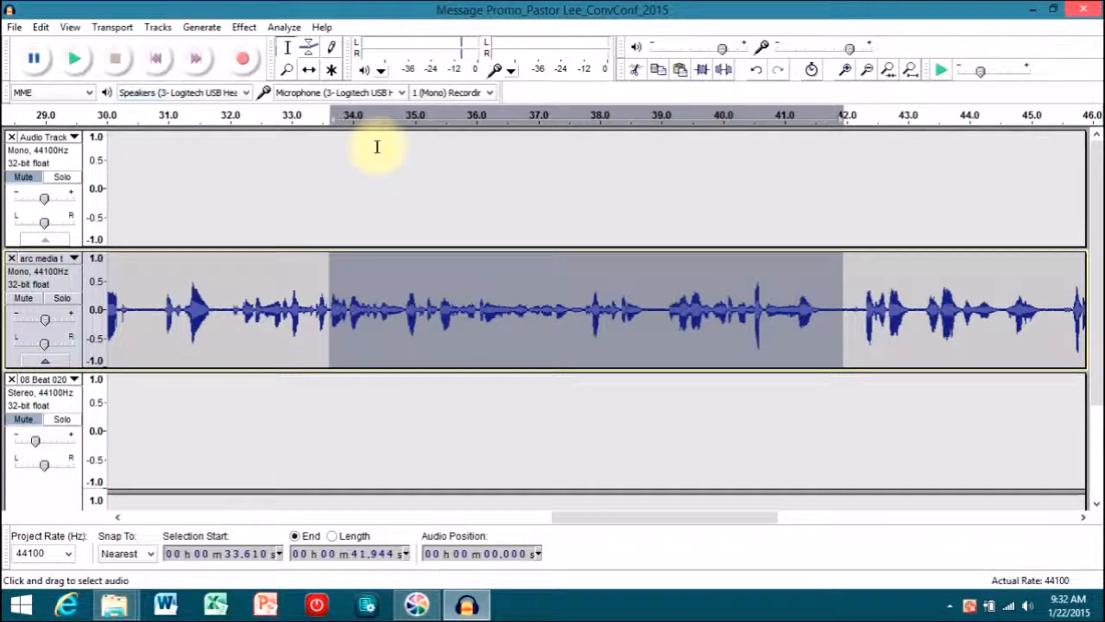
click(158, 60)
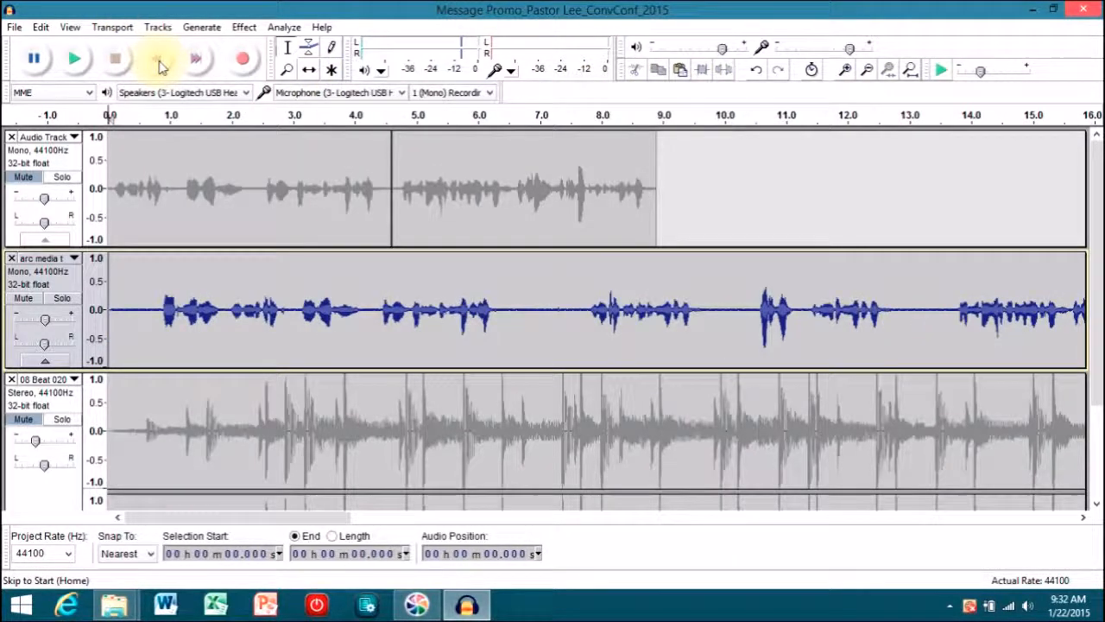
click(690, 152)
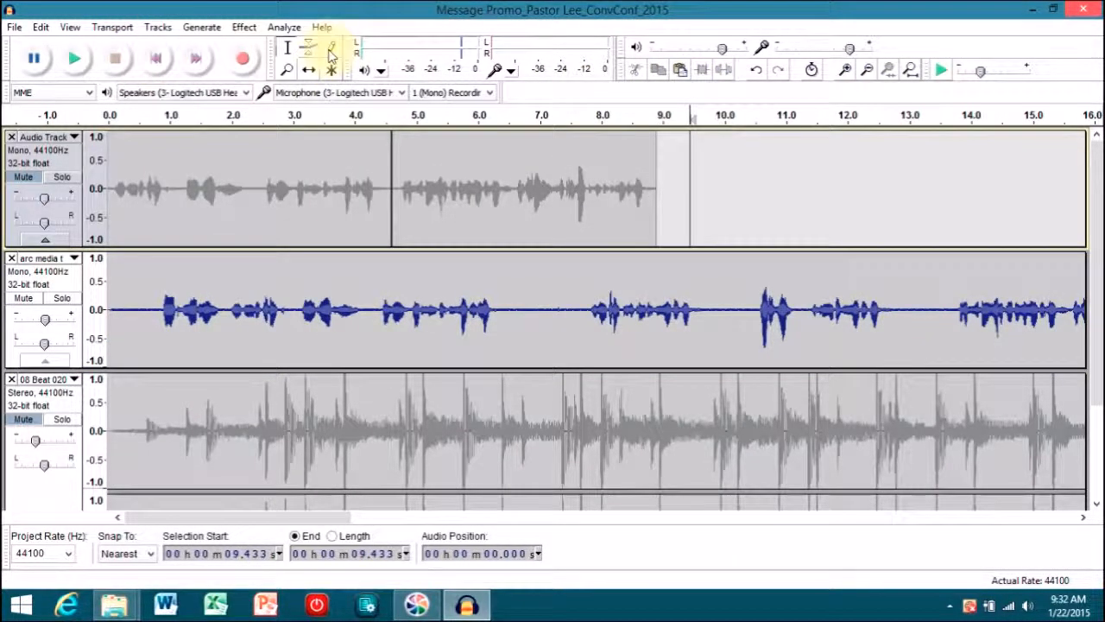
click(681, 69)
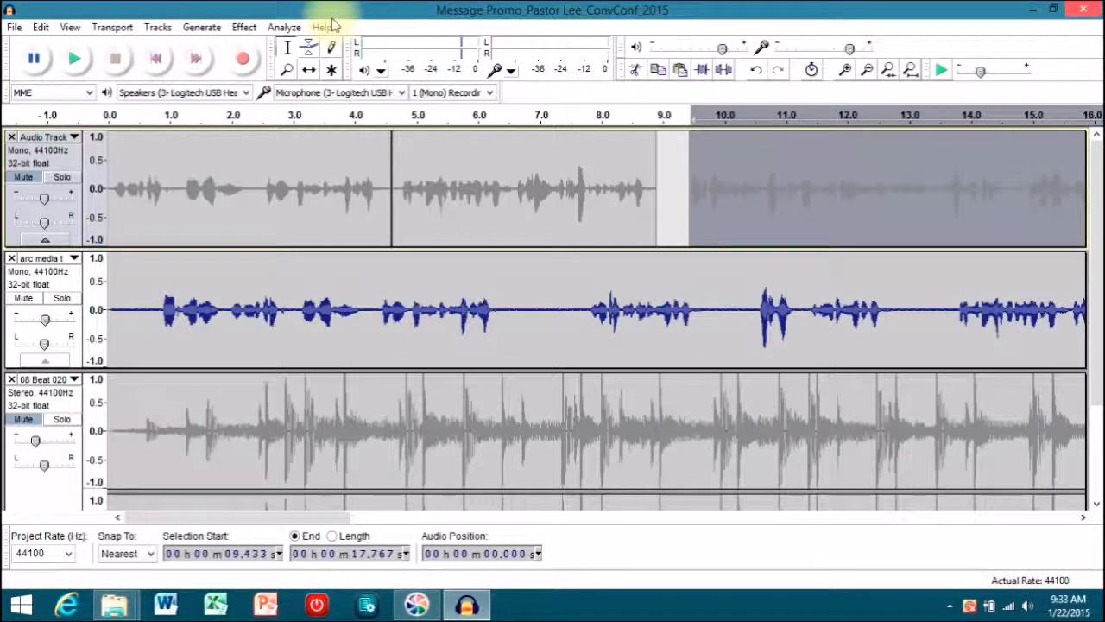
click(308, 69)
drag(759, 144, 776, 170)
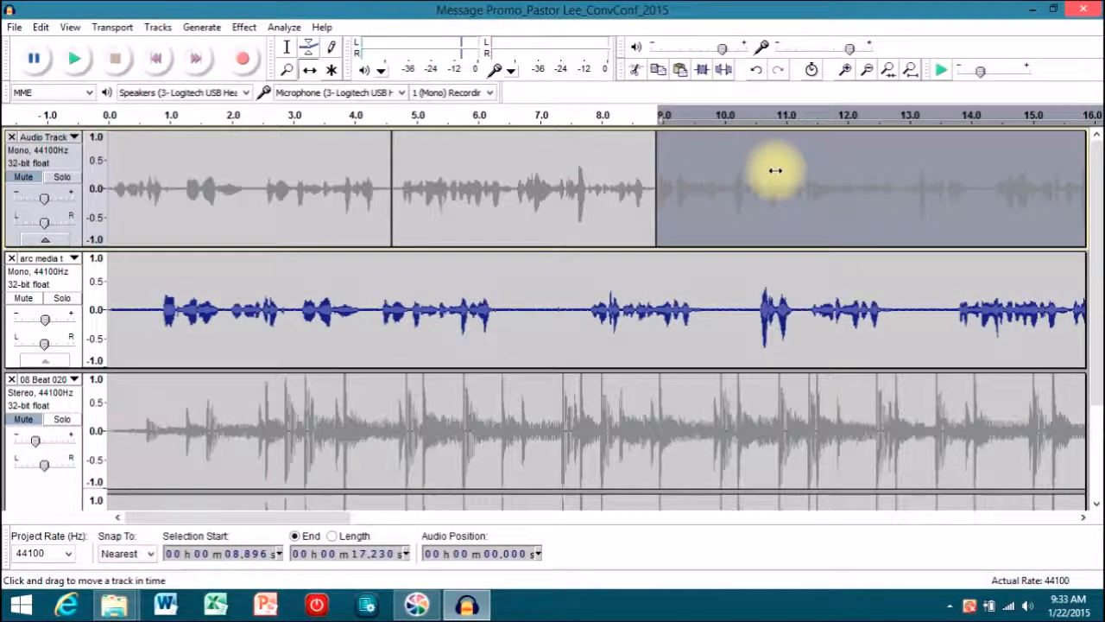
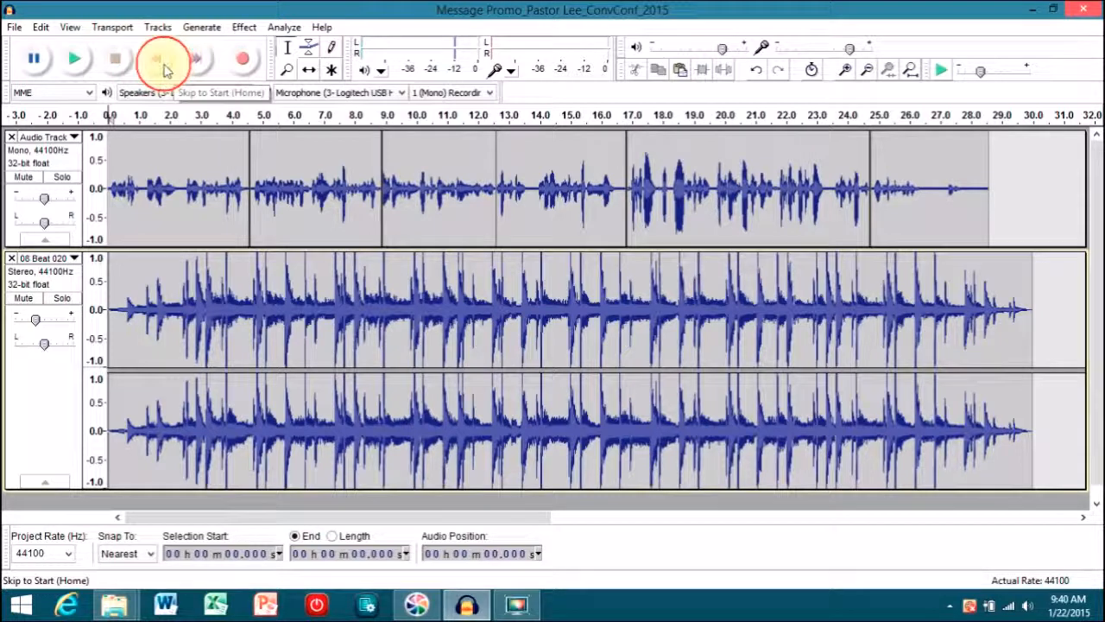
- Play the voice and beat mix from the beginning through about 11 seconds
click(77, 66)
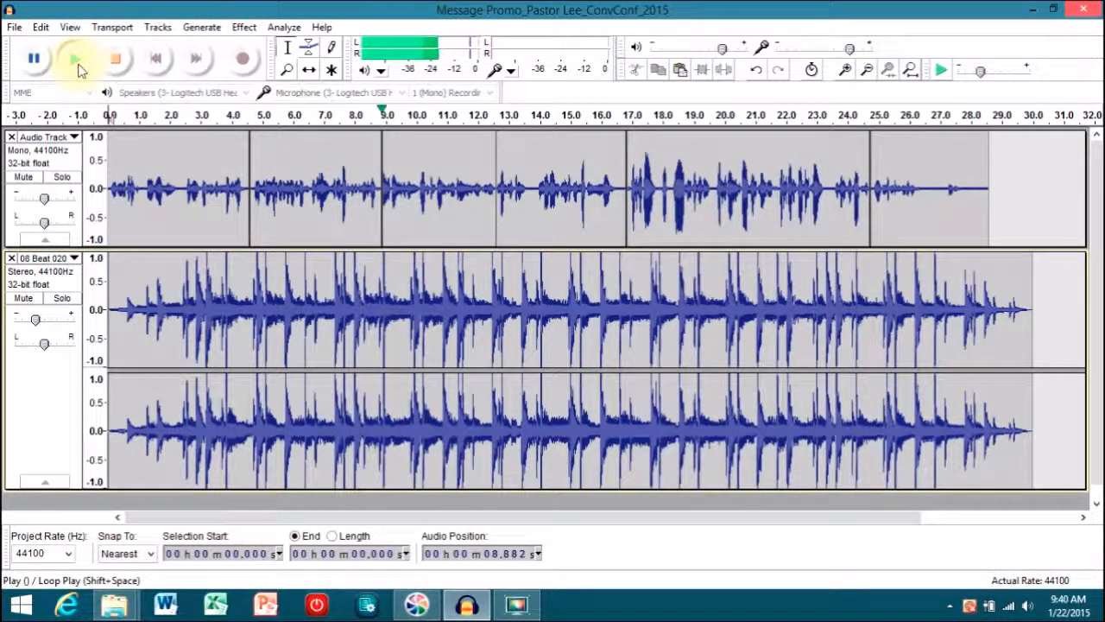
click(113, 65)
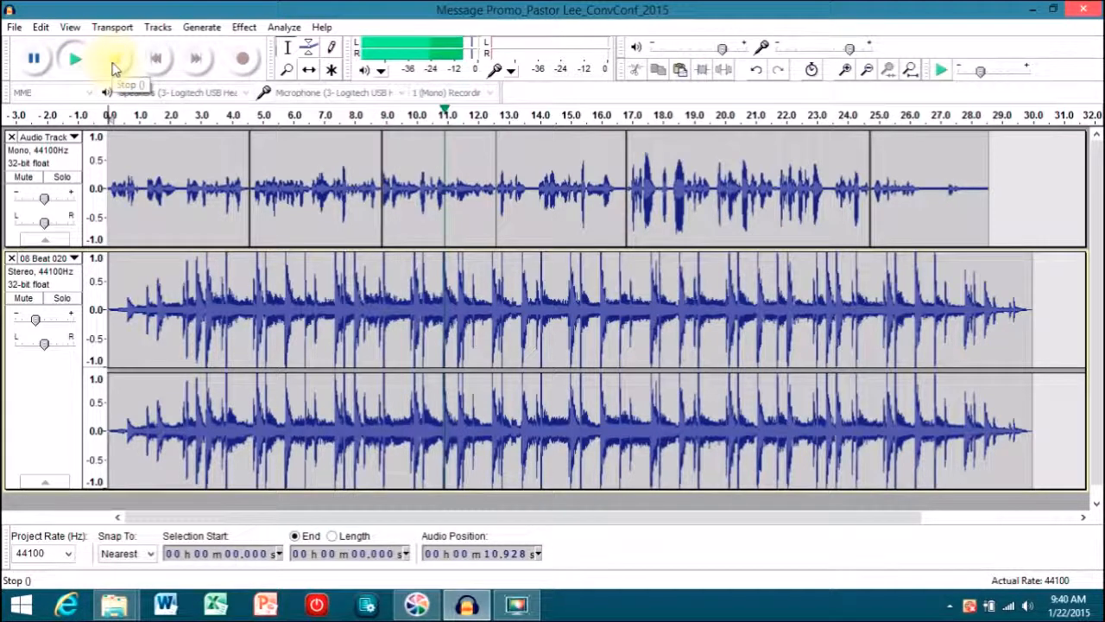
click(113, 67)
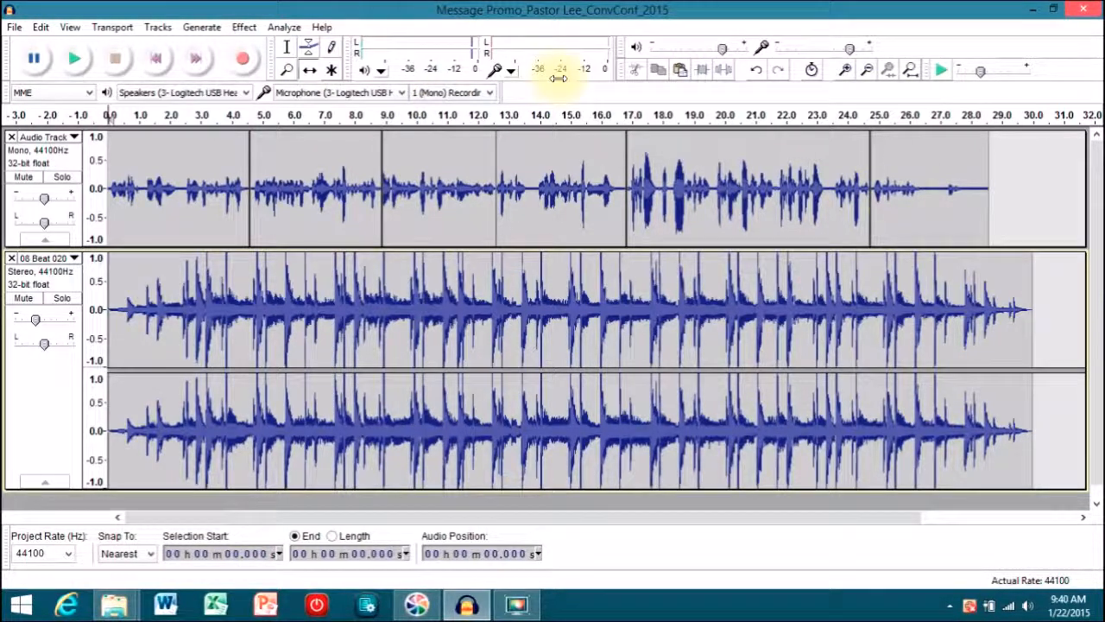
- Shift the last four voice clips later to start at about 9, 13.4, 17.9 and 26.1 seconds, ending with the beat
drag(888, 188, 931, 185)
drag(814, 195, 851, 196)
drag(599, 216, 625, 215)
drag(457, 217, 463, 216)
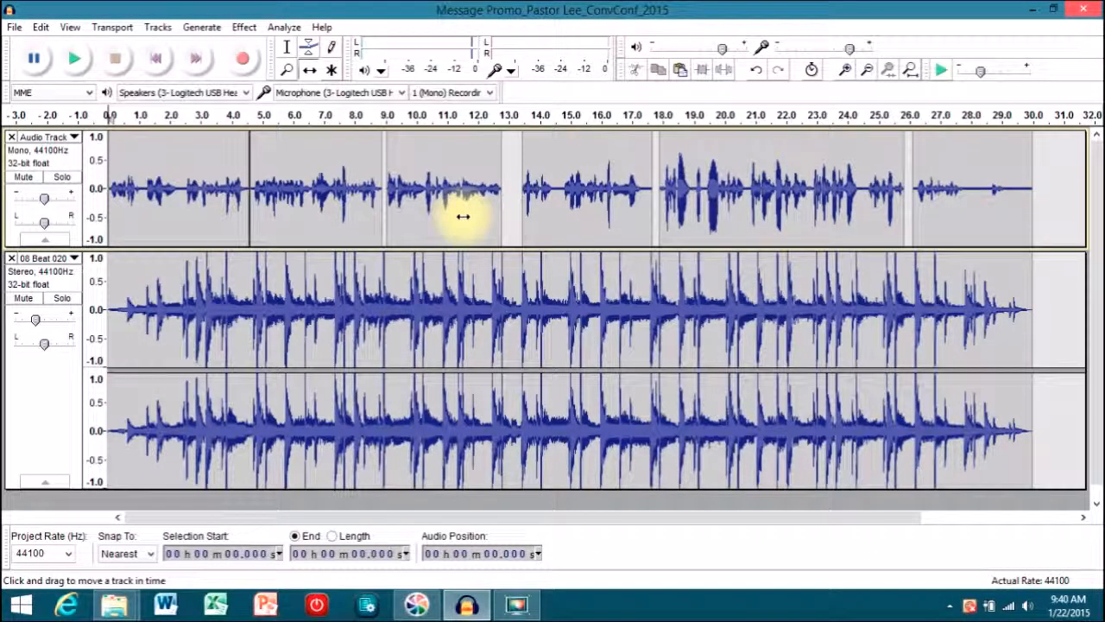
- Fine-tune the spacing while previewing the mix, starting the third voice clip at about 9.2 seconds and the fourth at about 13 seconds
click(325, 113)
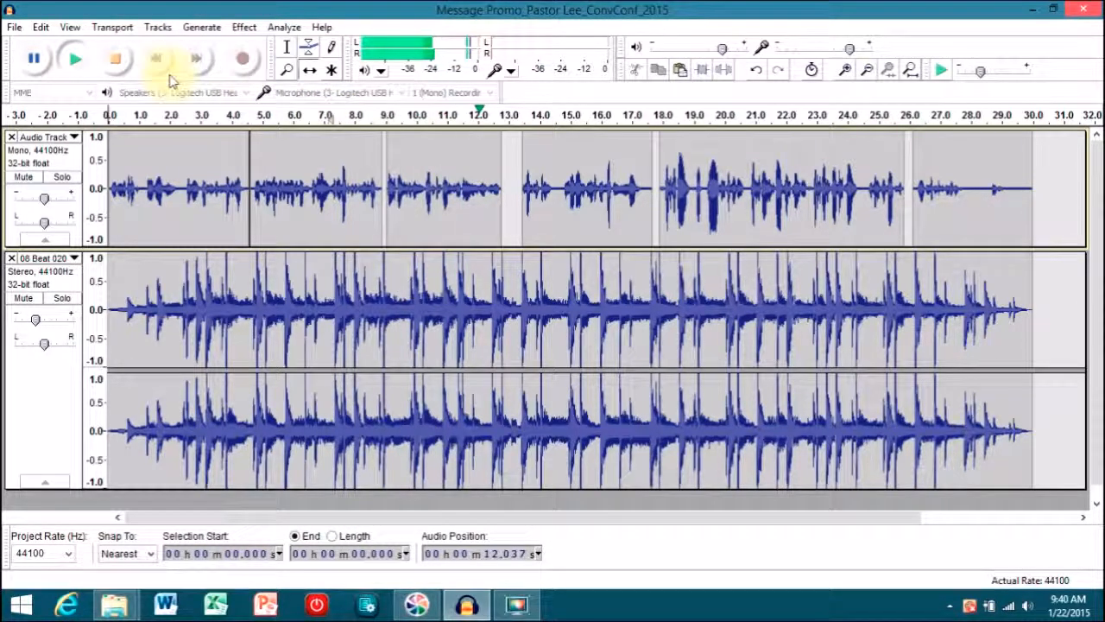
drag(436, 178, 445, 182)
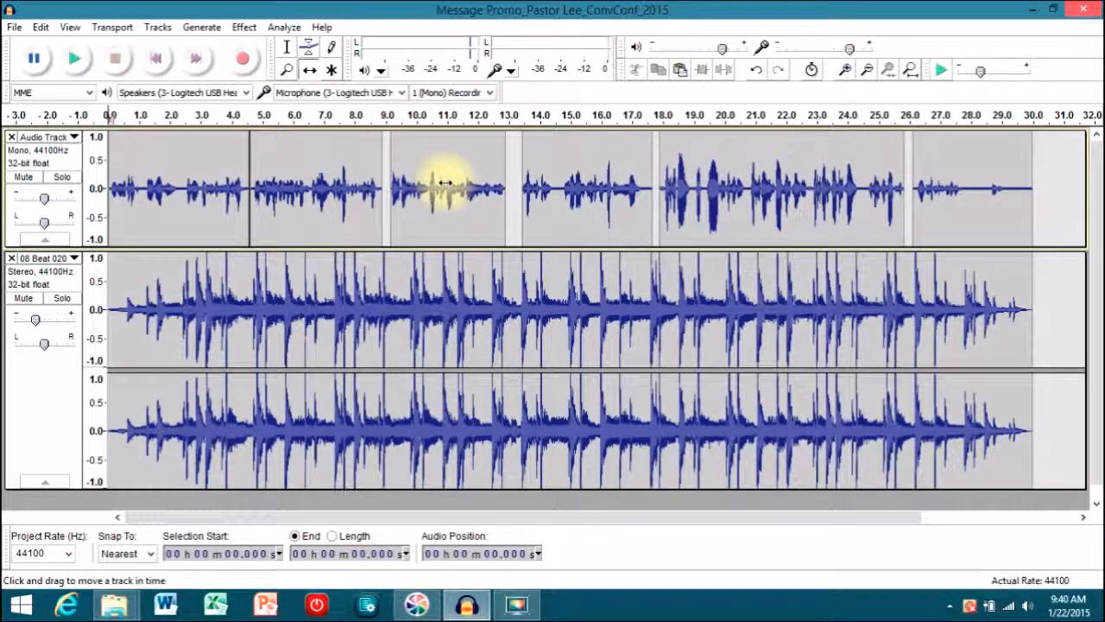
click(341, 110)
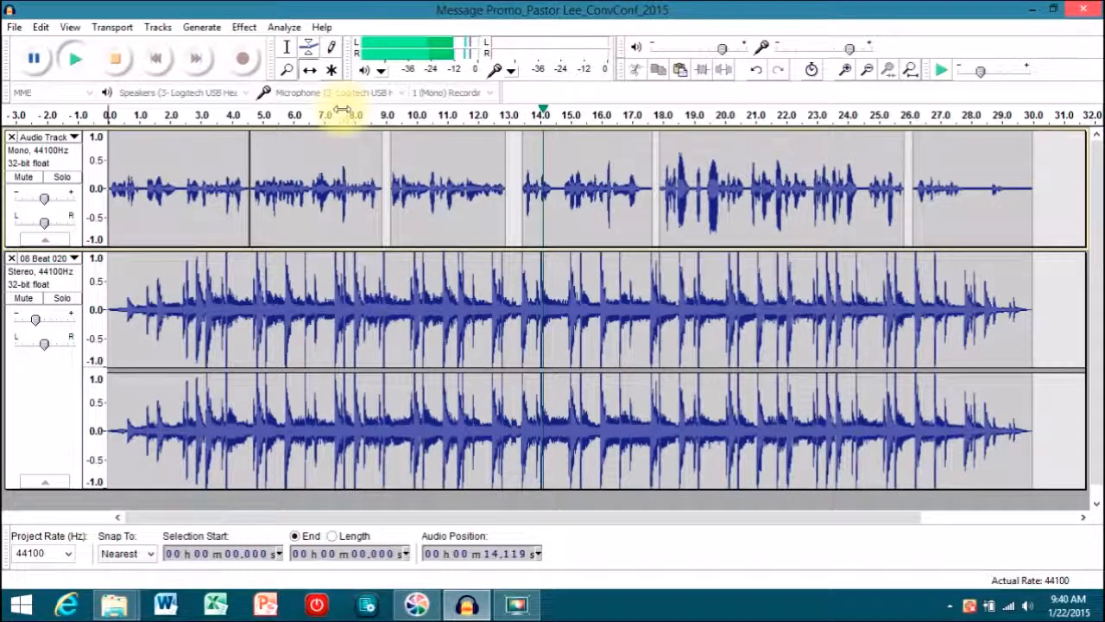
key(space)
mouse_move(570, 176)
mouse_down()
mouse_move(543, 178)
mouse_move(557, 177)
mouse_up()
click(467, 115)
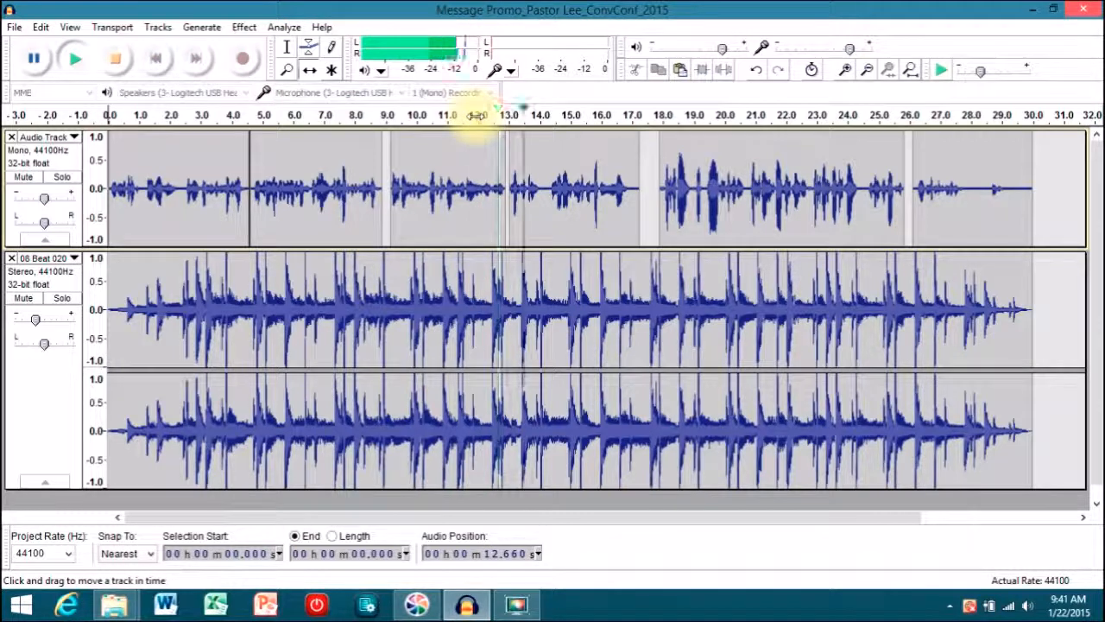
key(space)
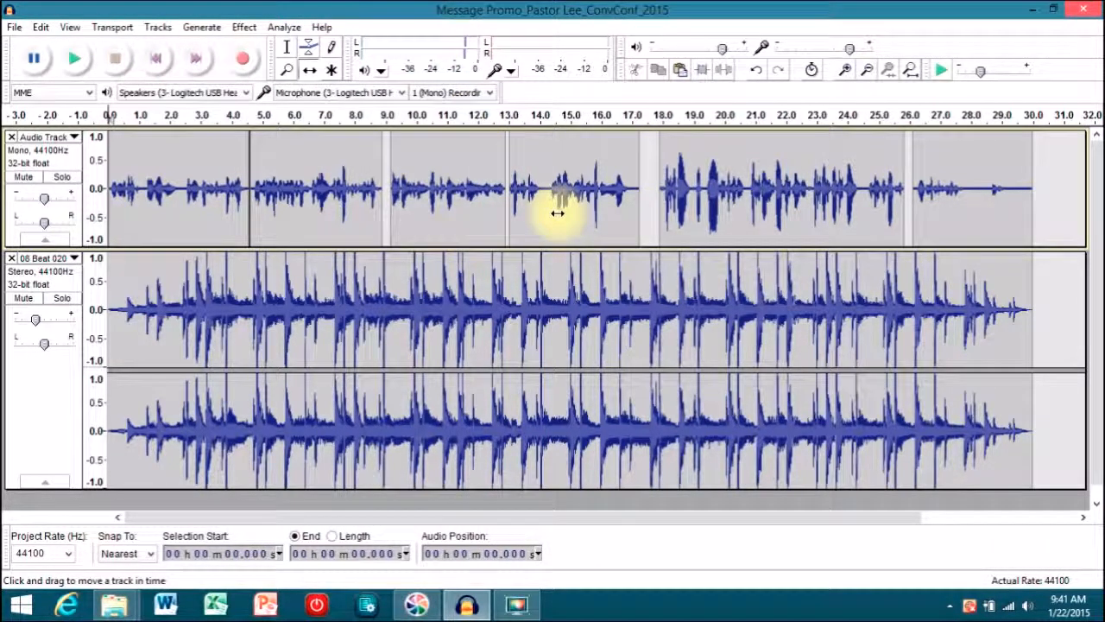
- Slide the fourth voice clip earlier against the third clip's end and preview the join from about 12 seconds
drag(557, 212, 548, 212)
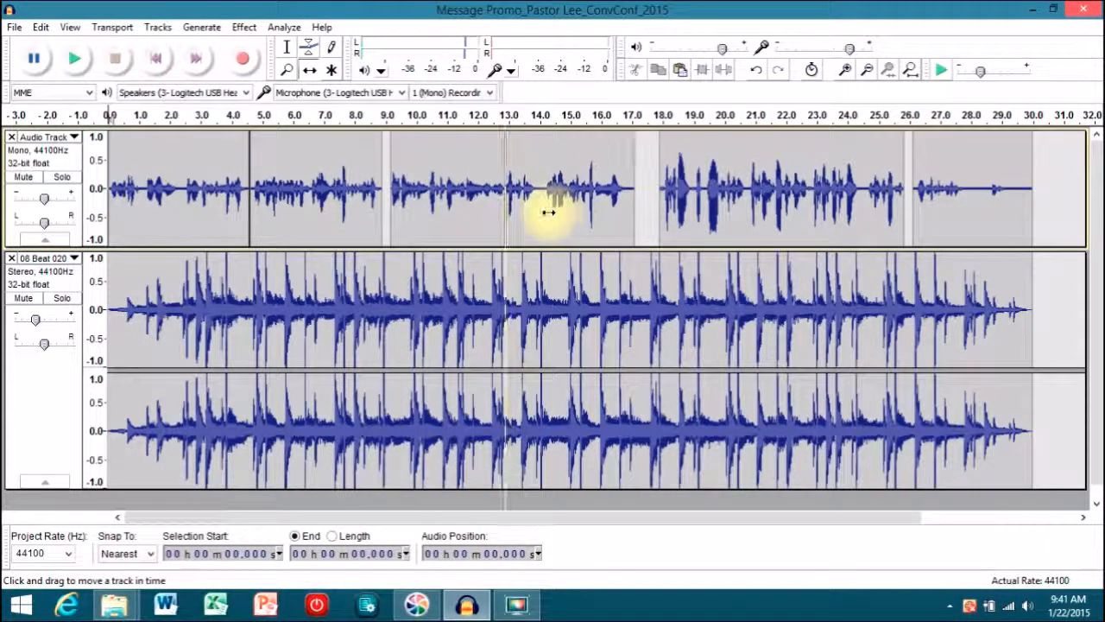
click(477, 119)
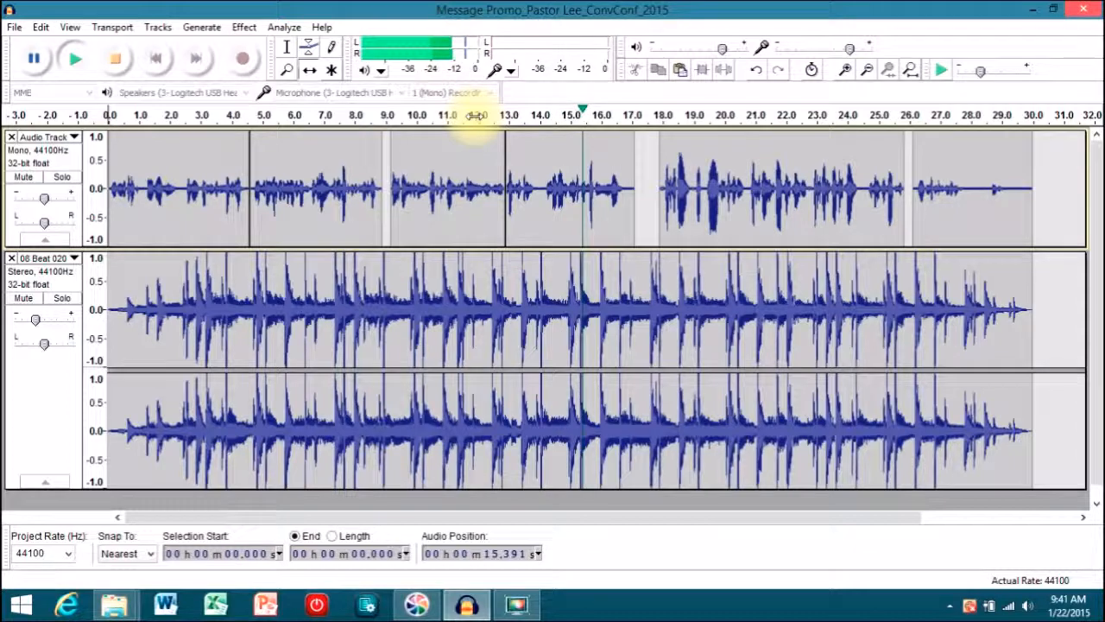
click(477, 115)
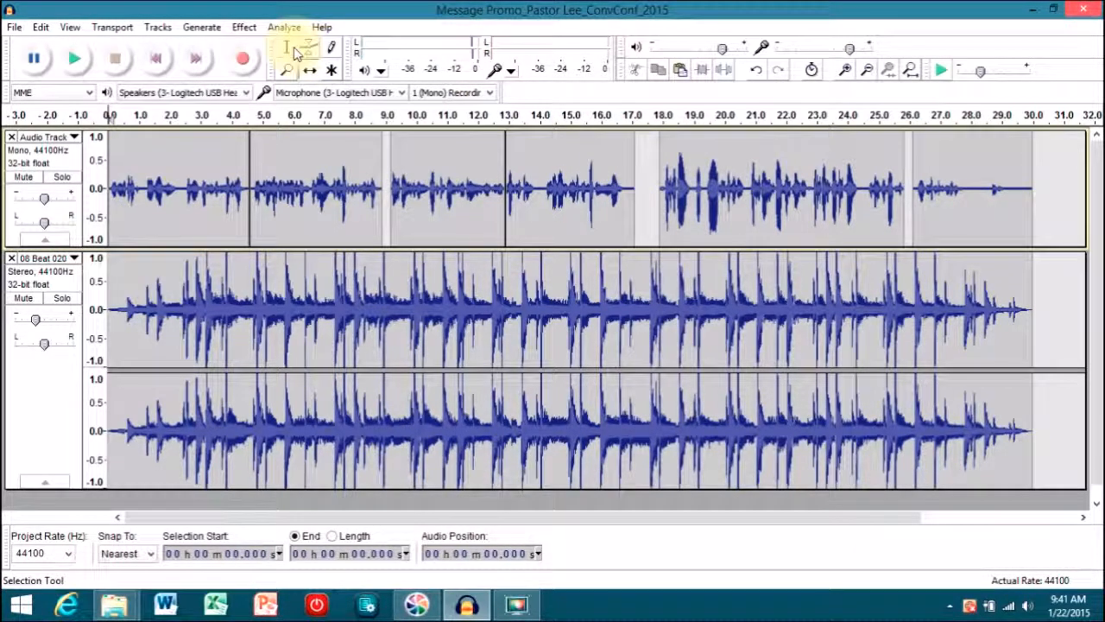
- Cut the opening of the fourth voice clip from about 12.9 to 14.1 seconds
click(246, 27)
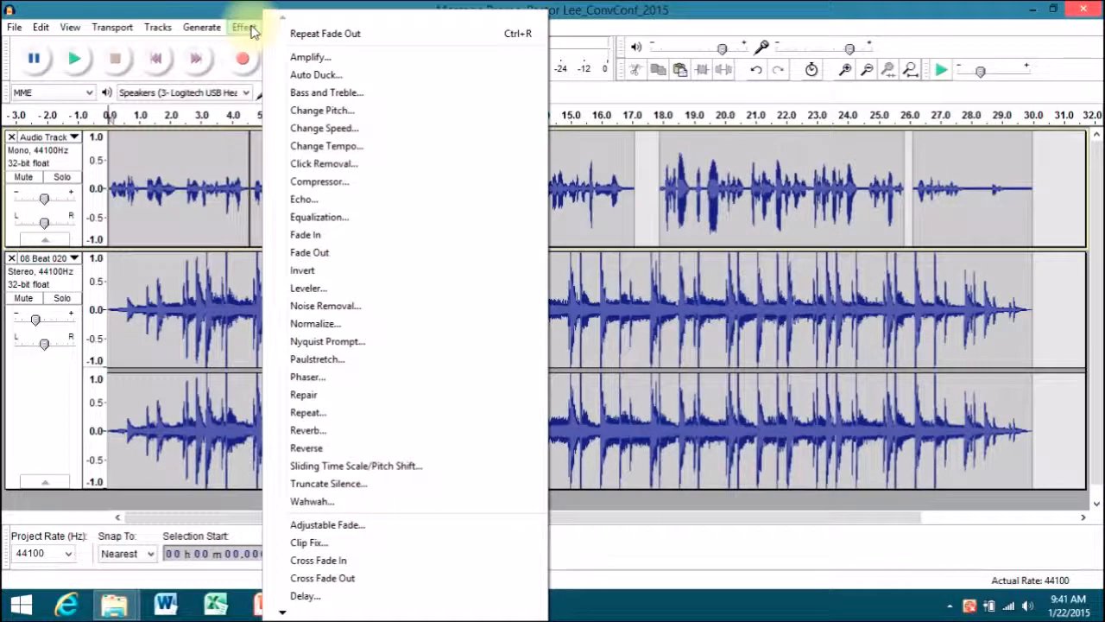
click(231, 10)
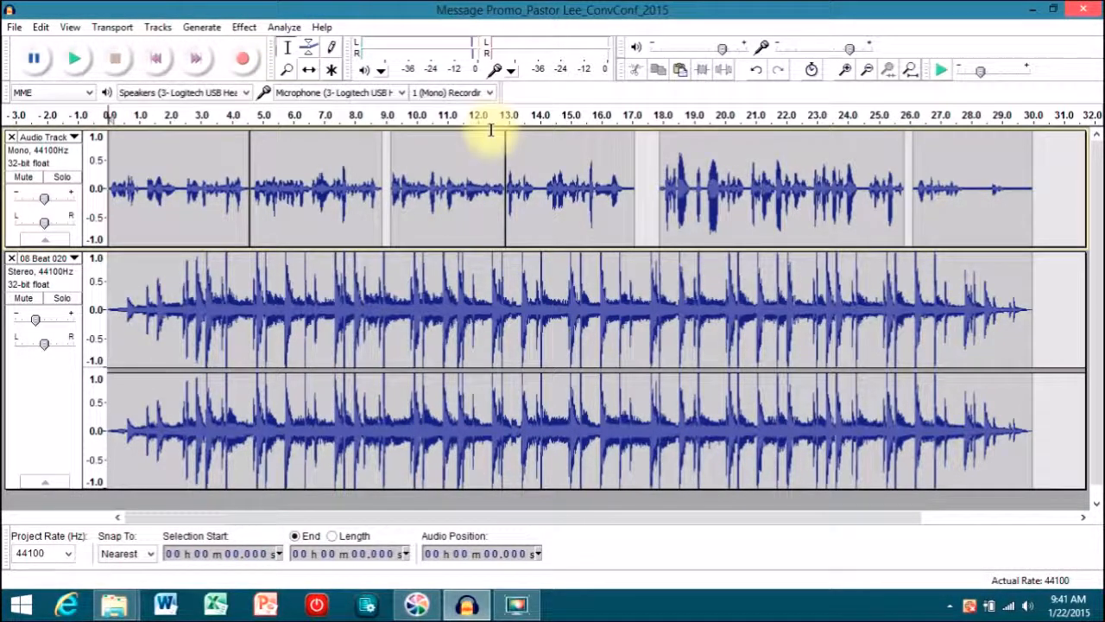
drag(544, 188, 507, 188)
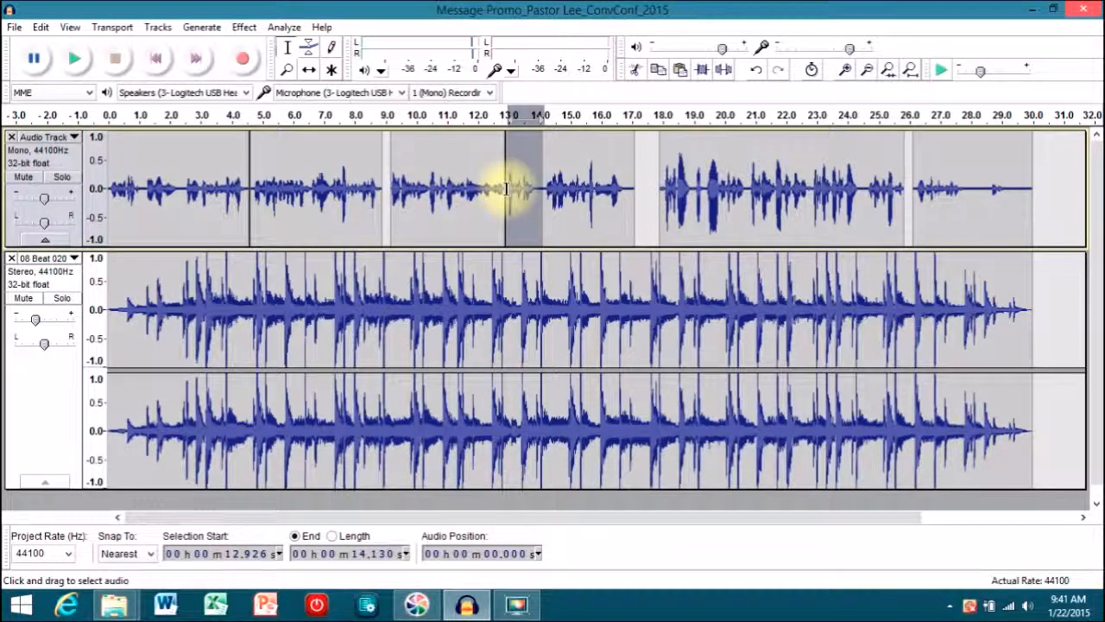
click(637, 70)
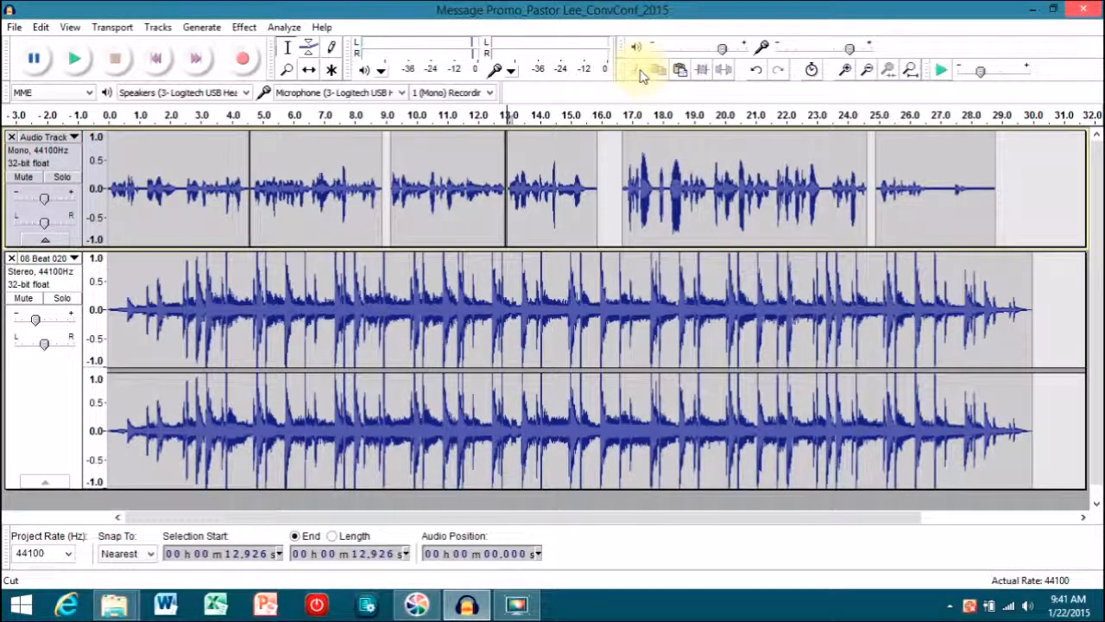
- Align the shortened fourth voice clip with the third clip's end at about 12.9 seconds and preview the transition from about 11.8 seconds
click(309, 69)
drag(533, 186, 544, 186)
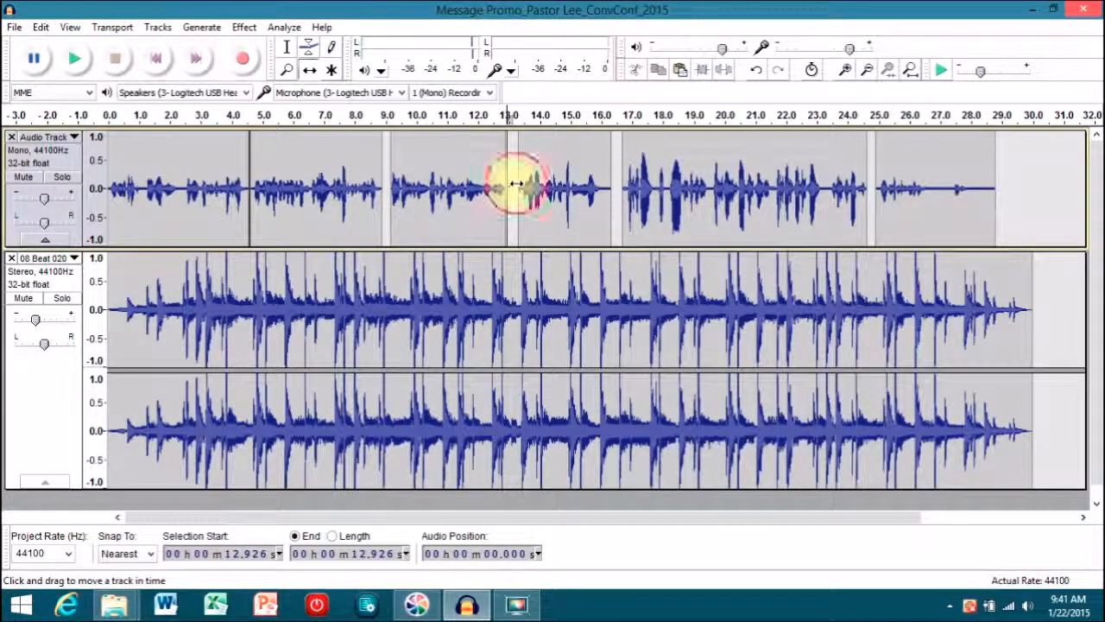
click(866, 69)
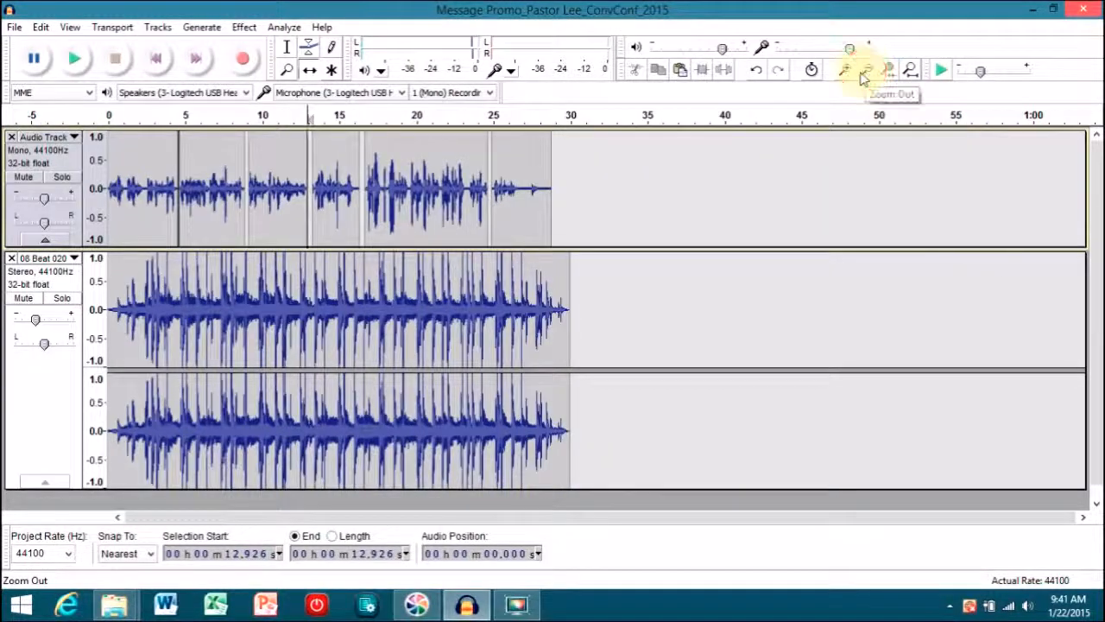
click(846, 71)
click(846, 71)
click(846, 70)
click(845, 70)
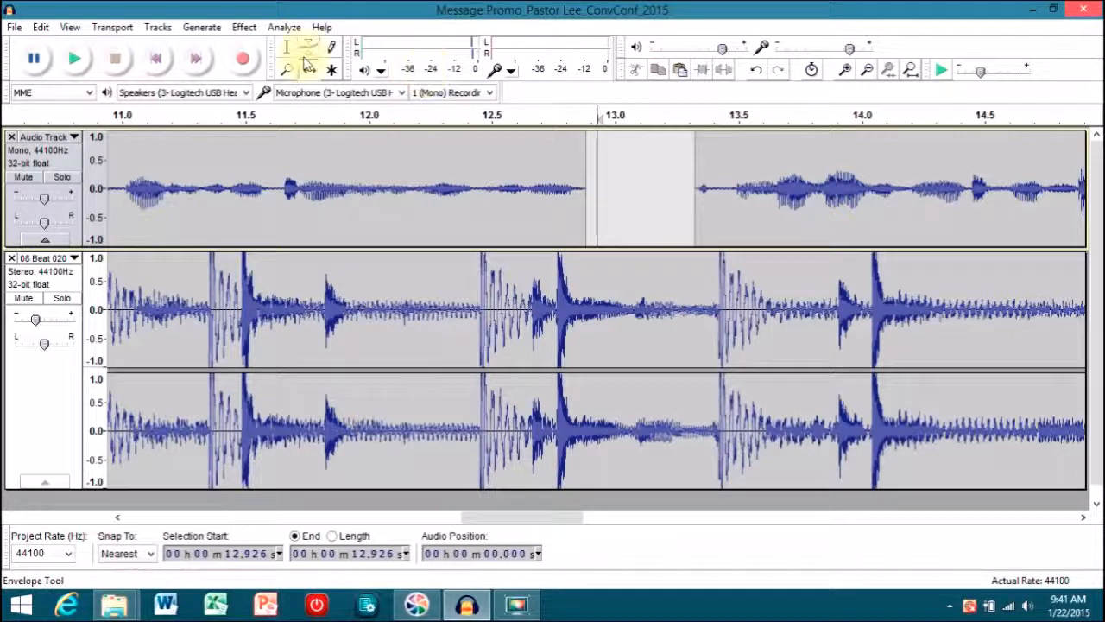
drag(636, 182, 600, 199)
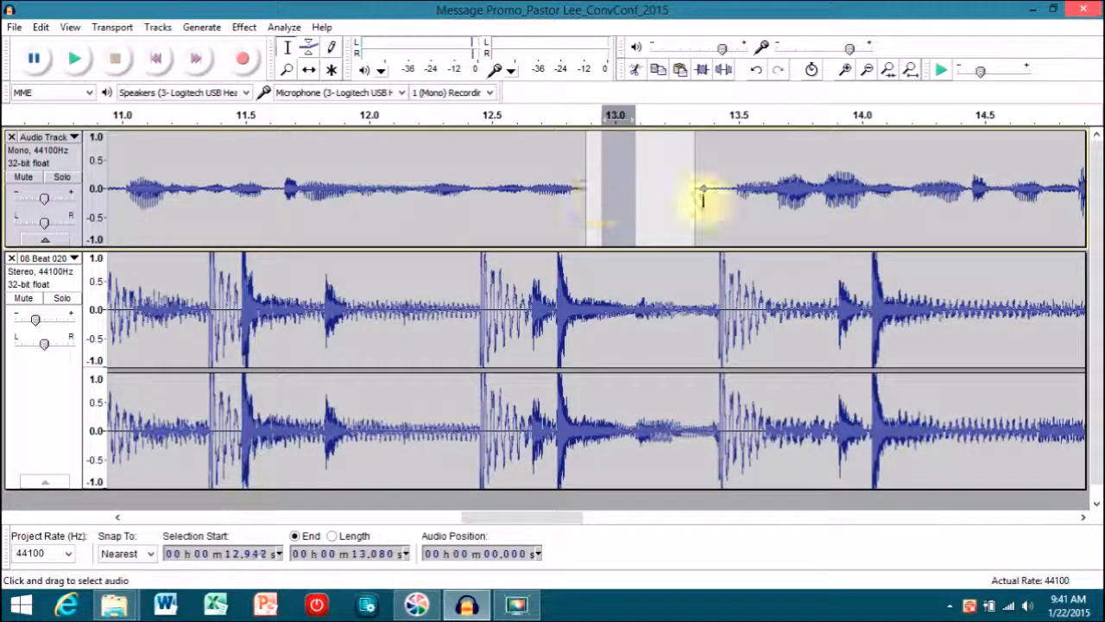
click(308, 69)
drag(747, 195, 627, 201)
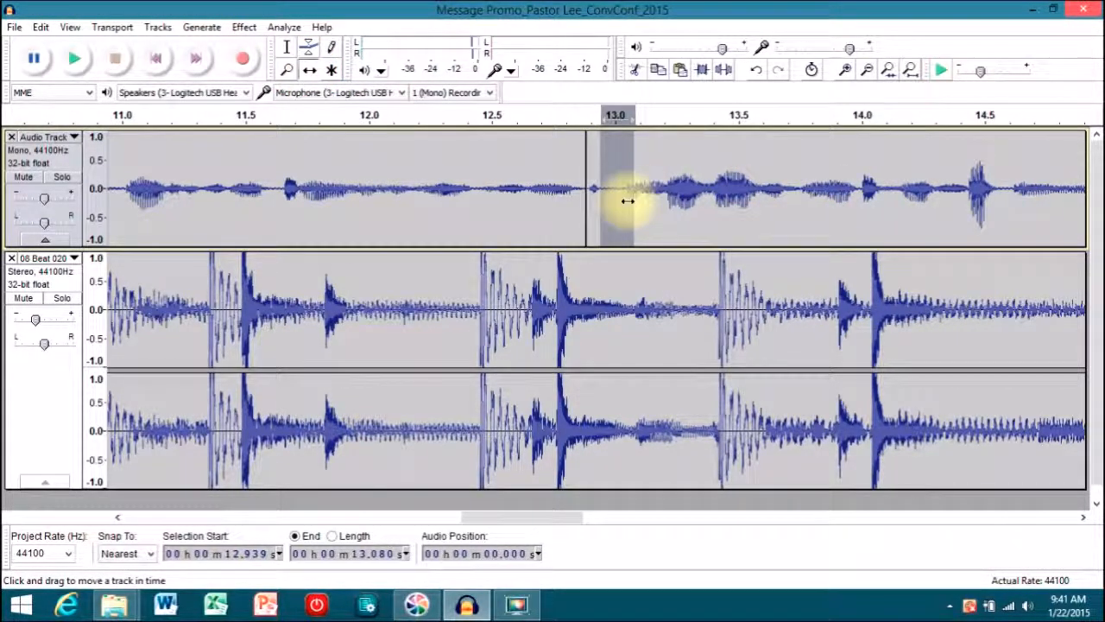
click(313, 123)
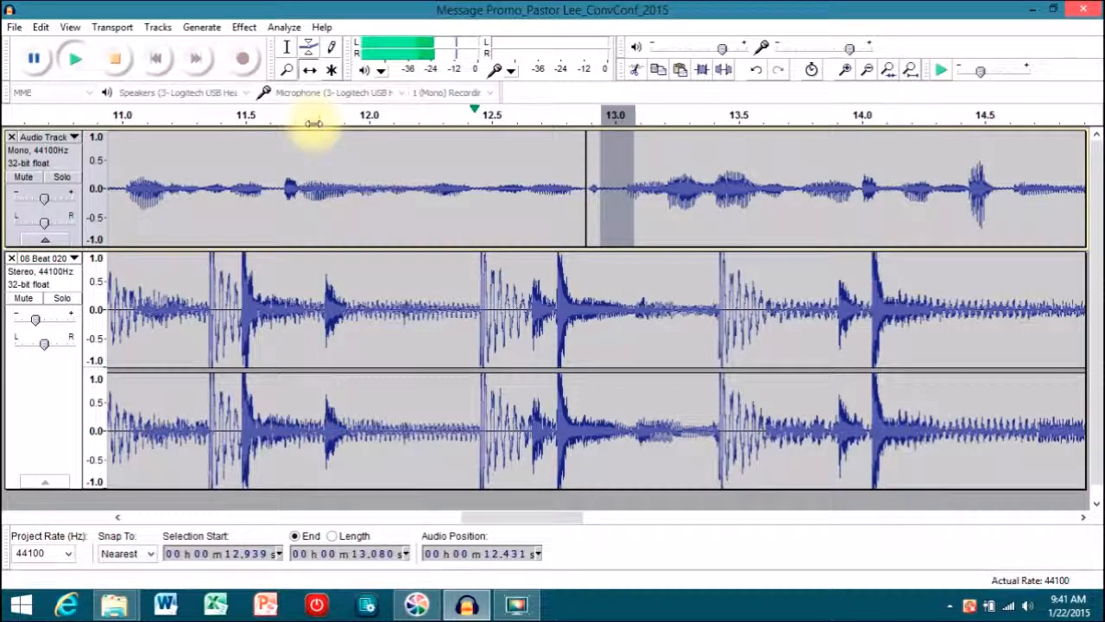
click(315, 123)
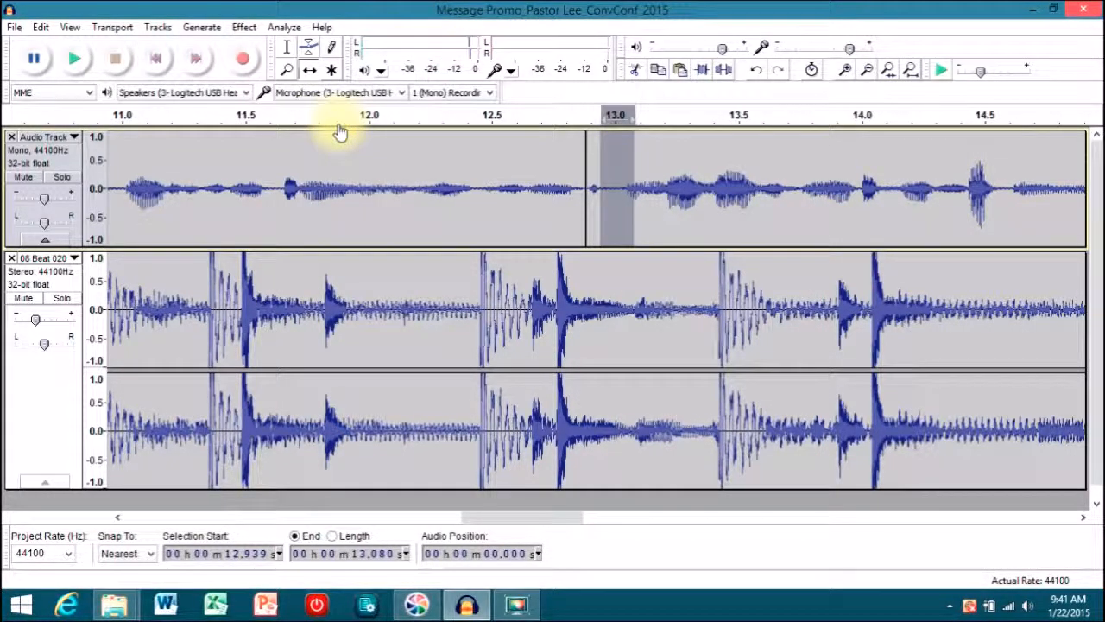
- Cut the small sound at the start of the fourth voice clip, from about 12.89 to 13.03 seconds
drag(624, 189, 587, 198)
click(654, 71)
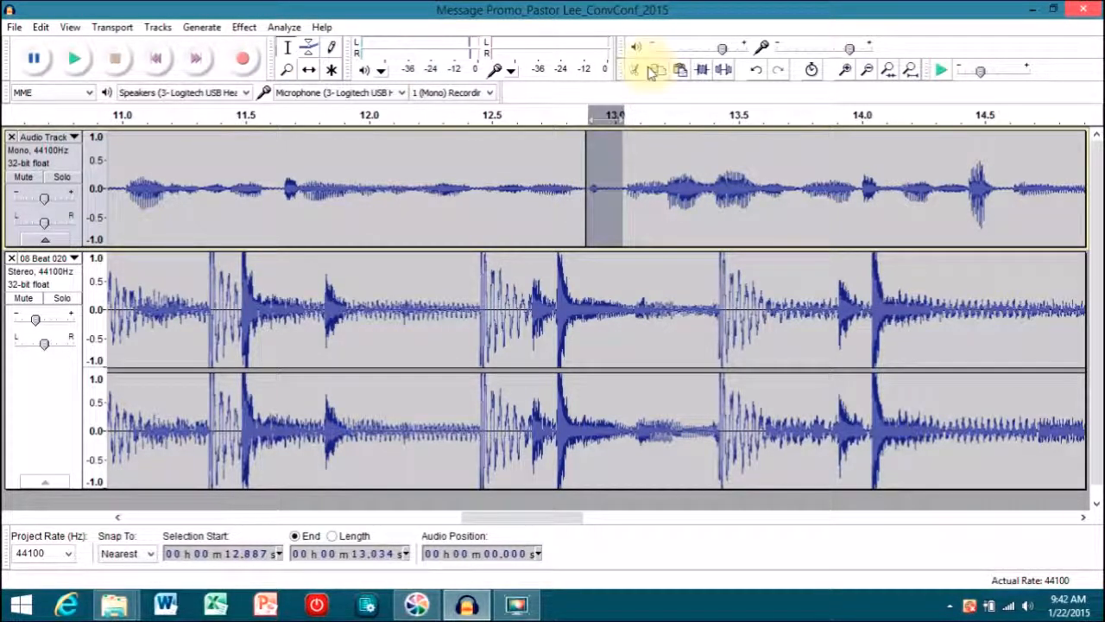
click(634, 69)
- Shift the fourth voice clip slightly later to about 13 seconds and play the mix from about 12 seconds to near its end
click(311, 73)
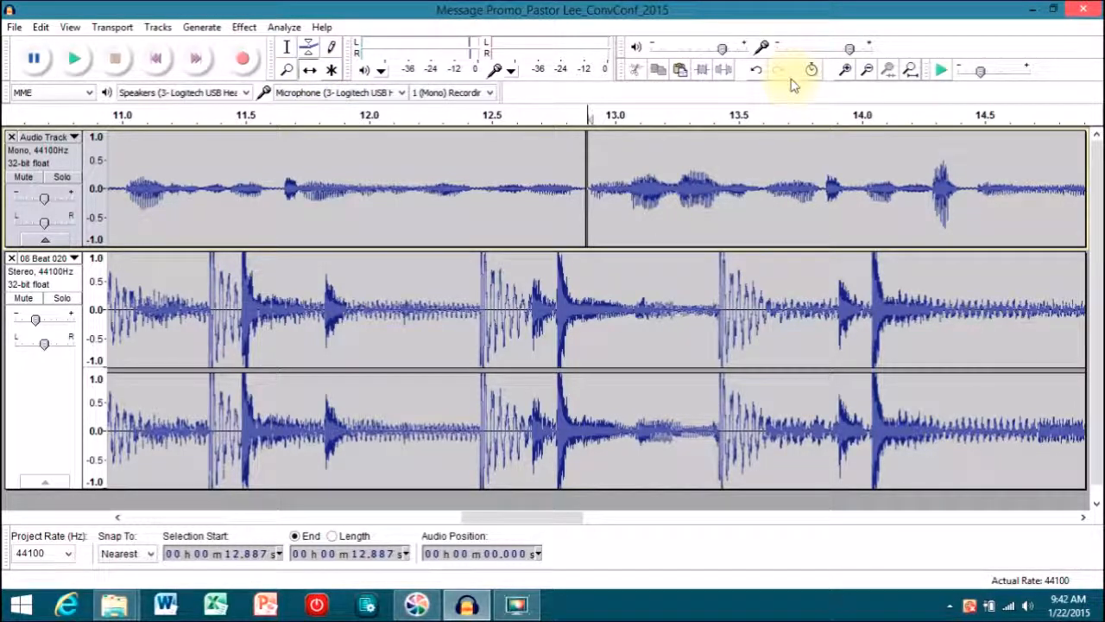
click(911, 69)
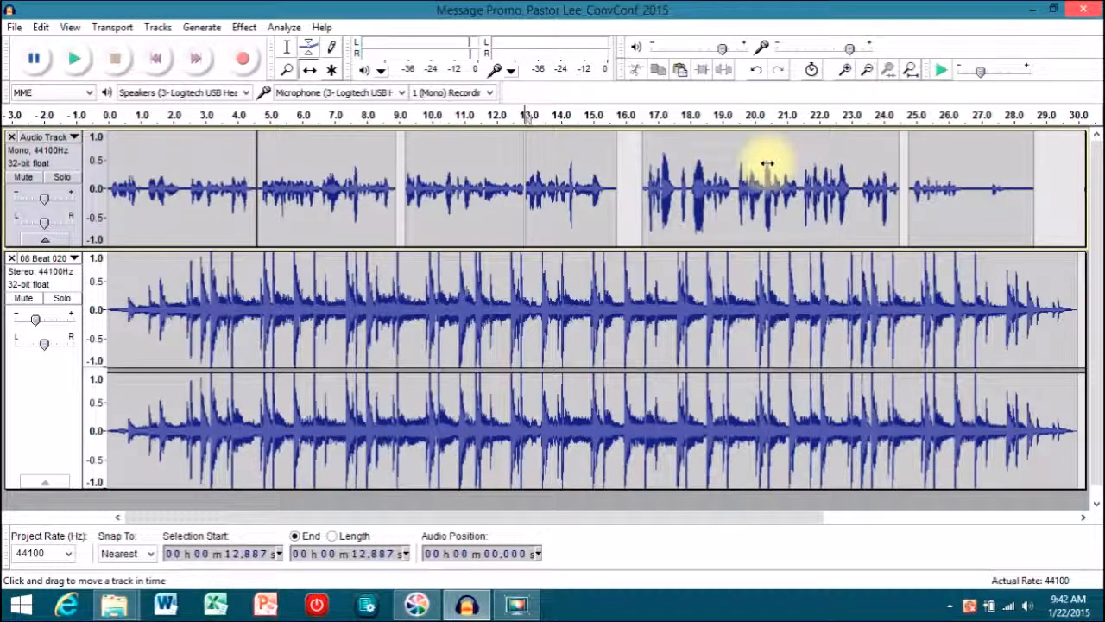
drag(548, 198, 561, 199)
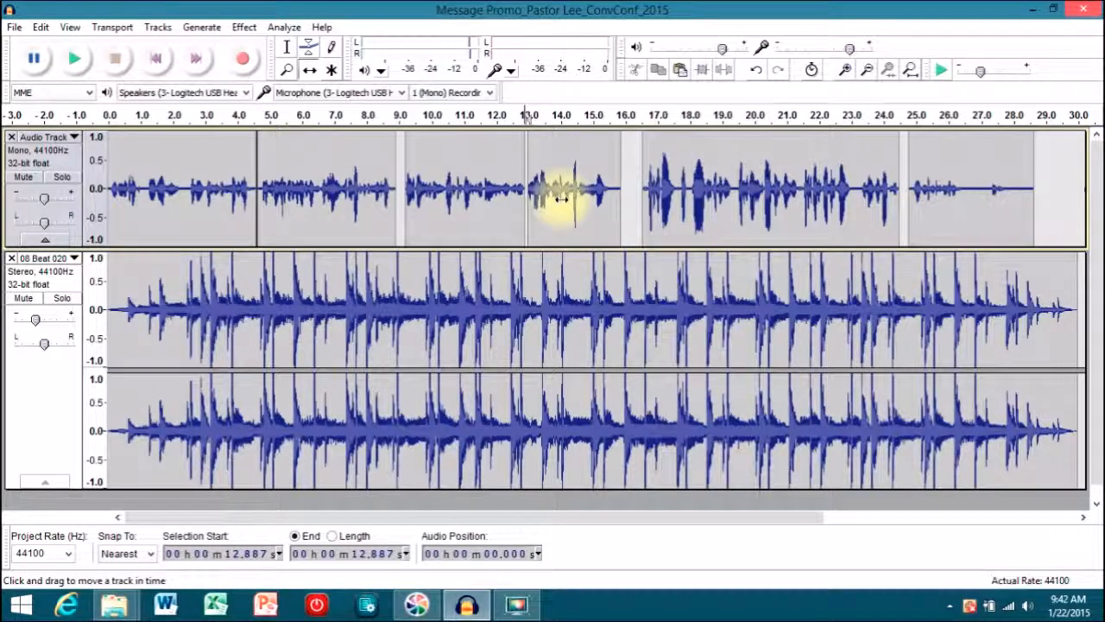
click(496, 115)
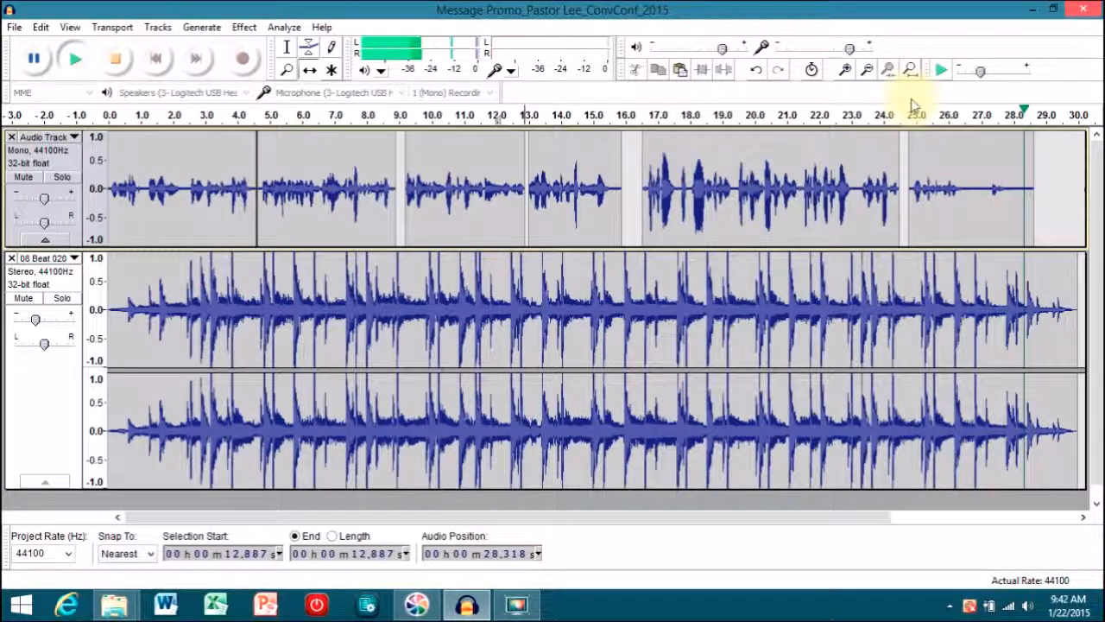
key(space)
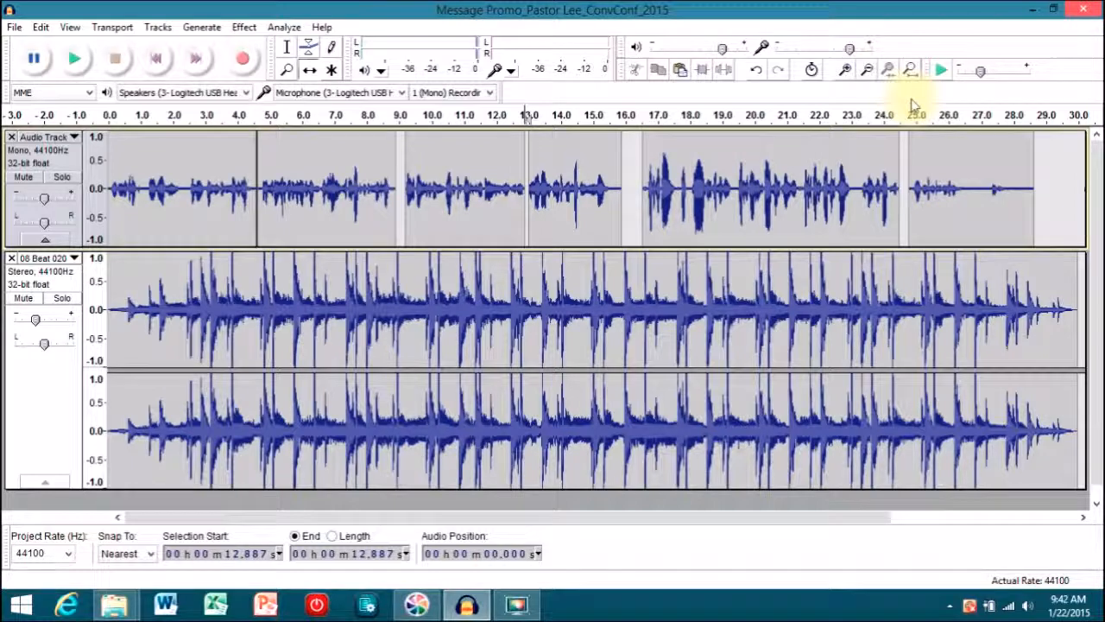
- Select the whole beat track together with the voice track and start exporting the selected audio
click(29, 381)
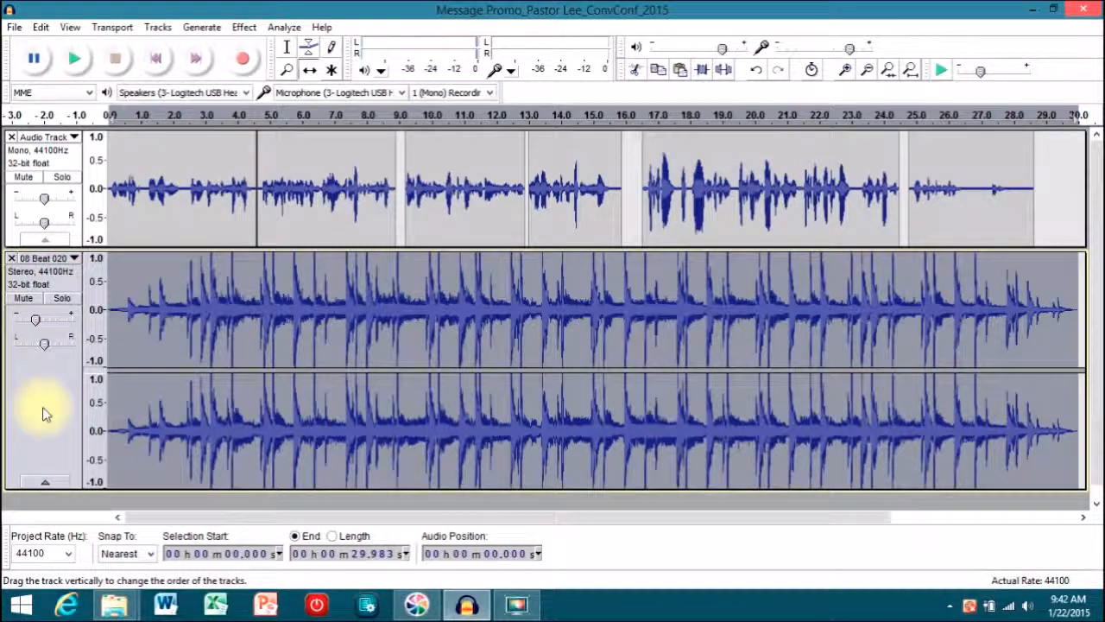
shift+click(75, 163)
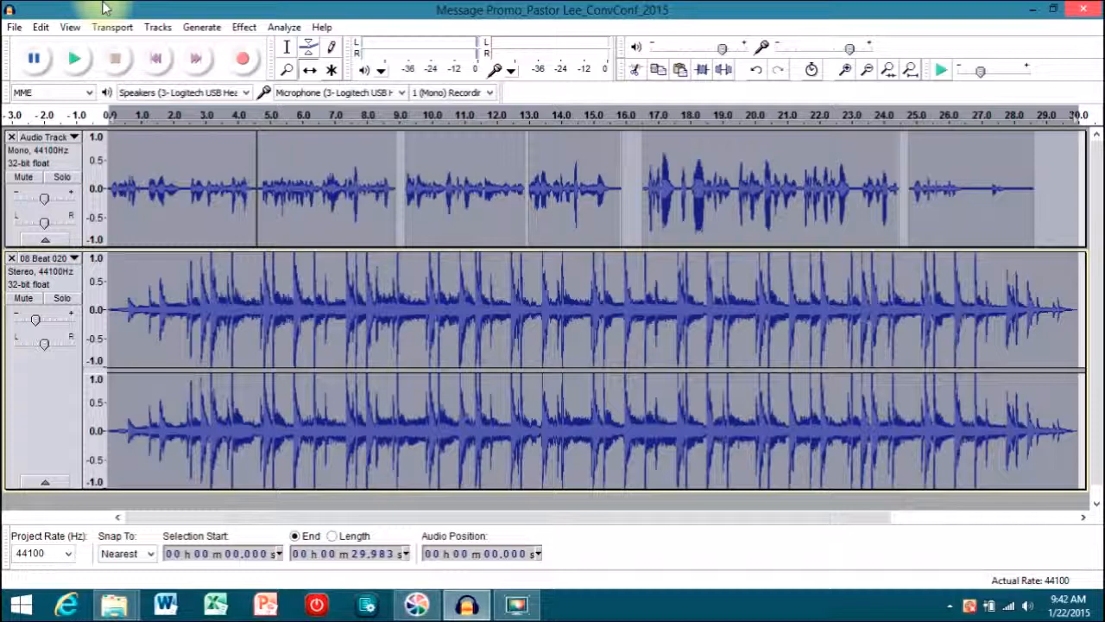
click(15, 27)
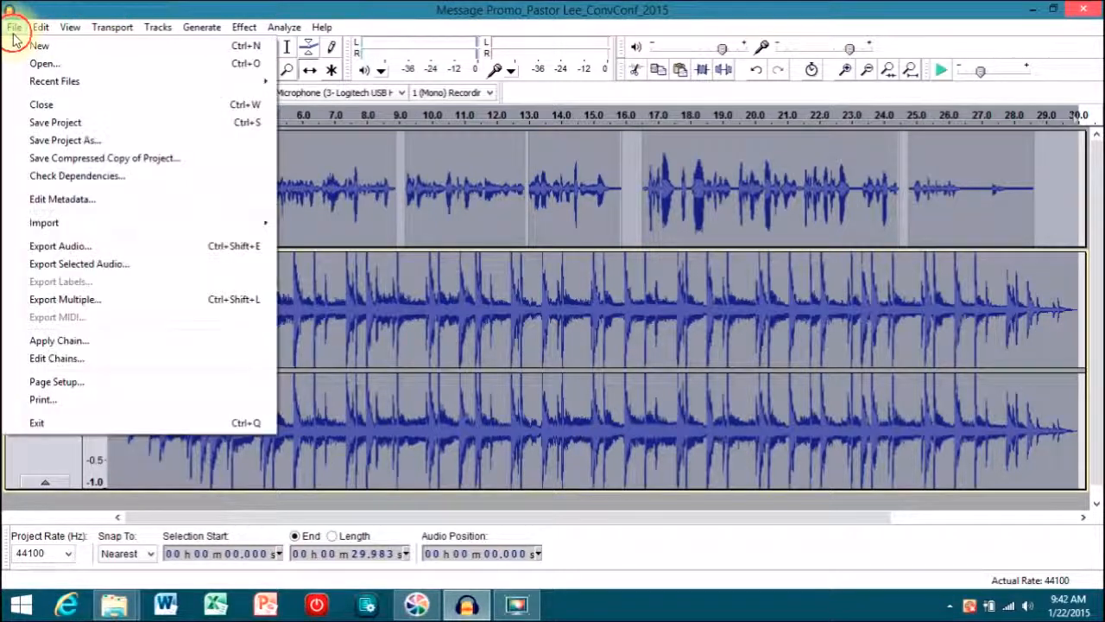
click(109, 264)
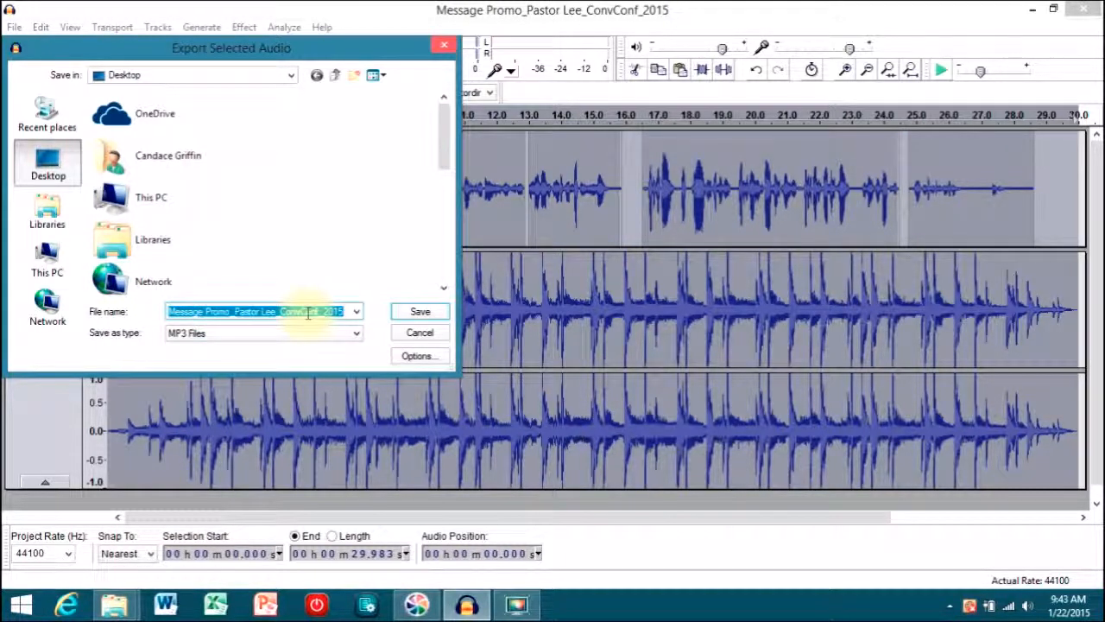
- Save the exported mix to the Desktop in MP3 format under the project's file name and proceed to its metadata
click(326, 334)
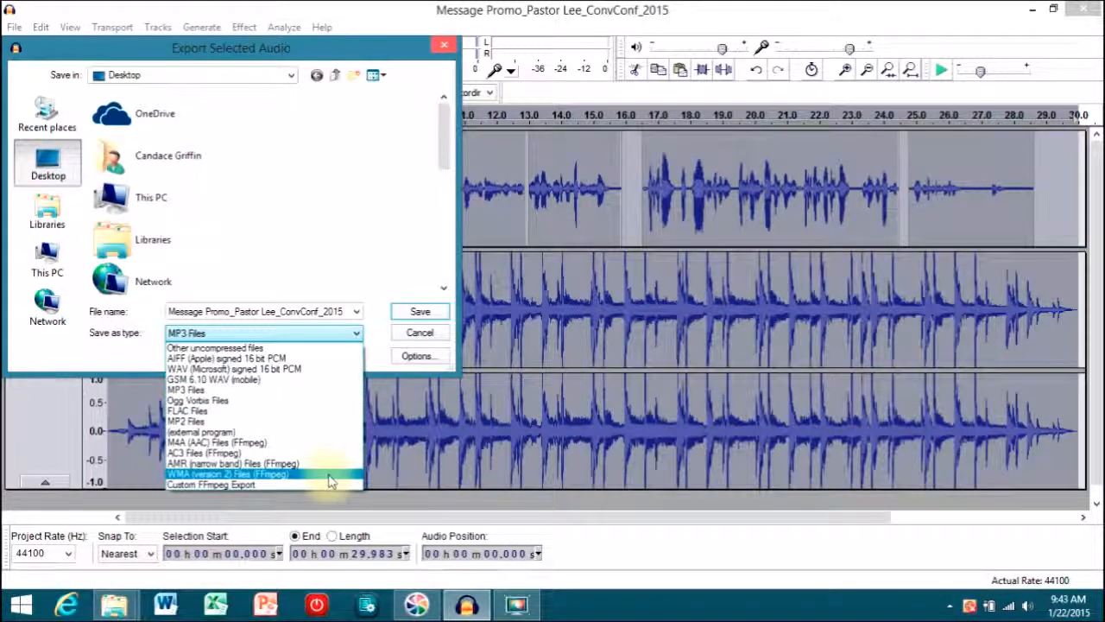
click(300, 390)
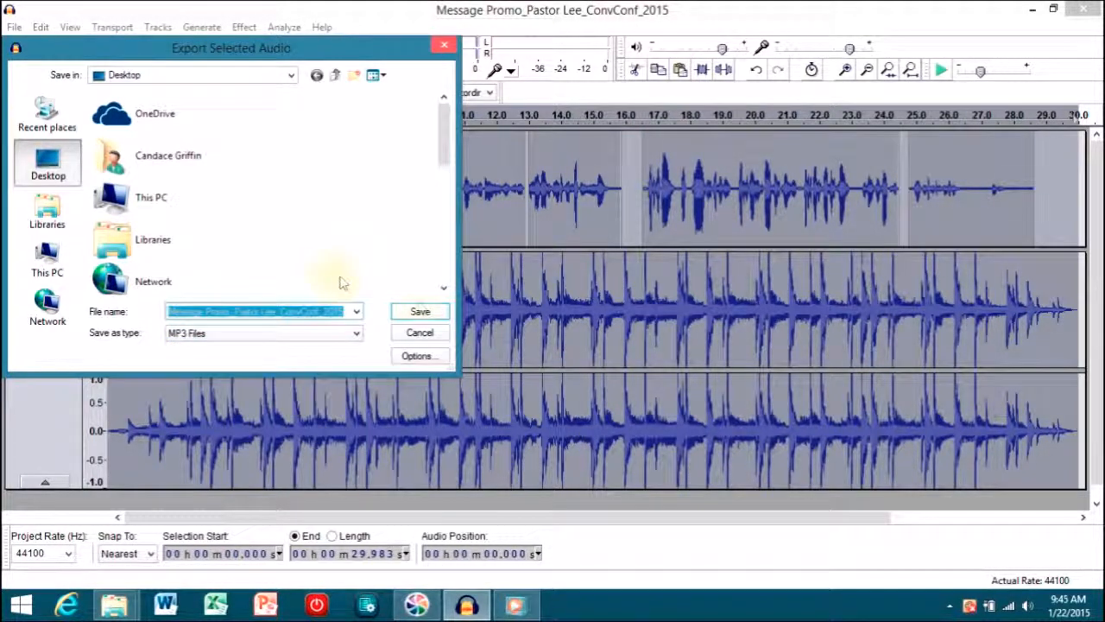
click(419, 312)
click(620, 358)
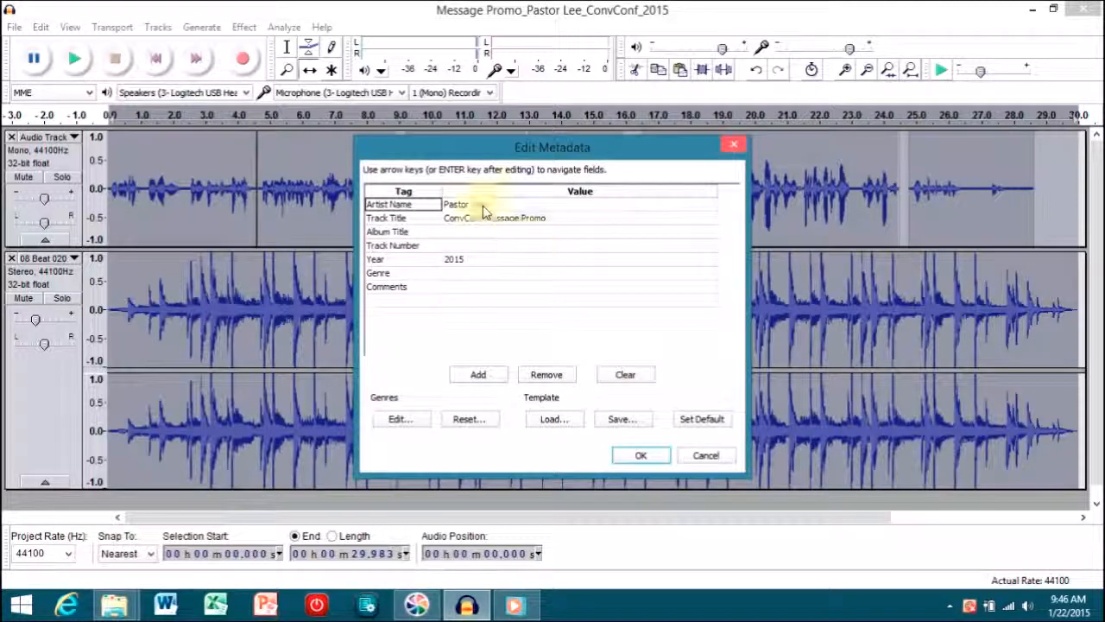